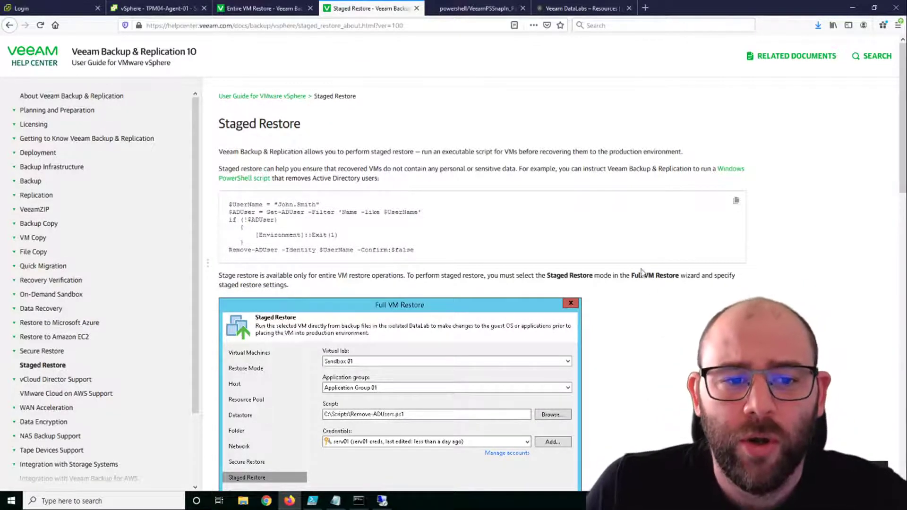
Step: Read the Staged Restore help page, highlighting the requirements on script location and the Quick Migration method
scroll(642, 269, "down", 3)
scroll(643, 269, "up", 3)
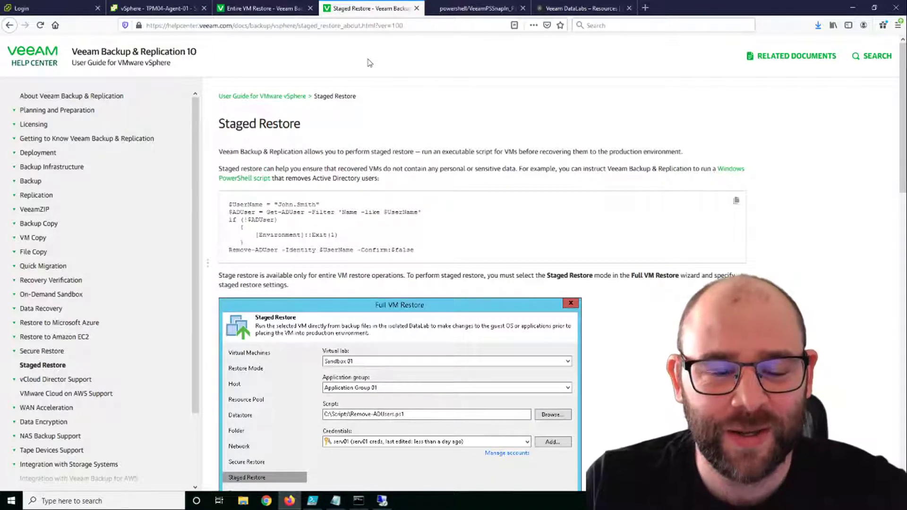
scroll(476, 223, "down", 1)
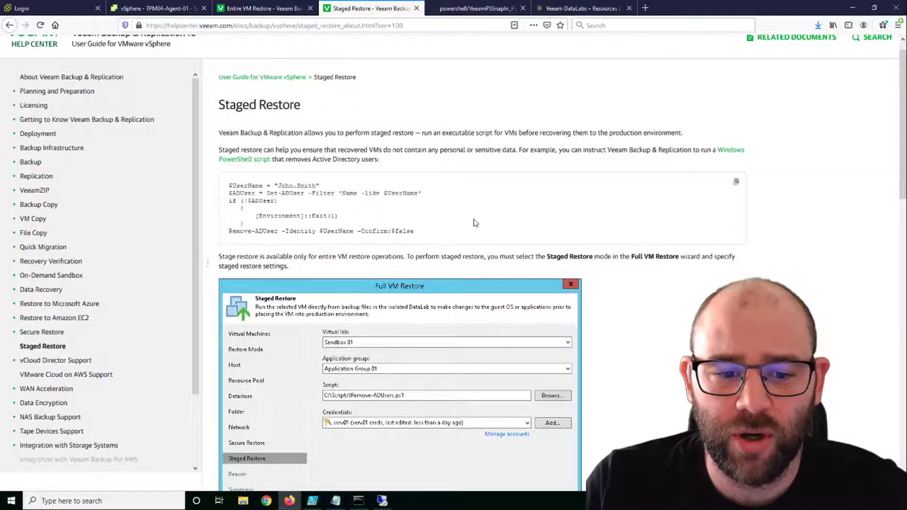
scroll(475, 223, "down", 10)
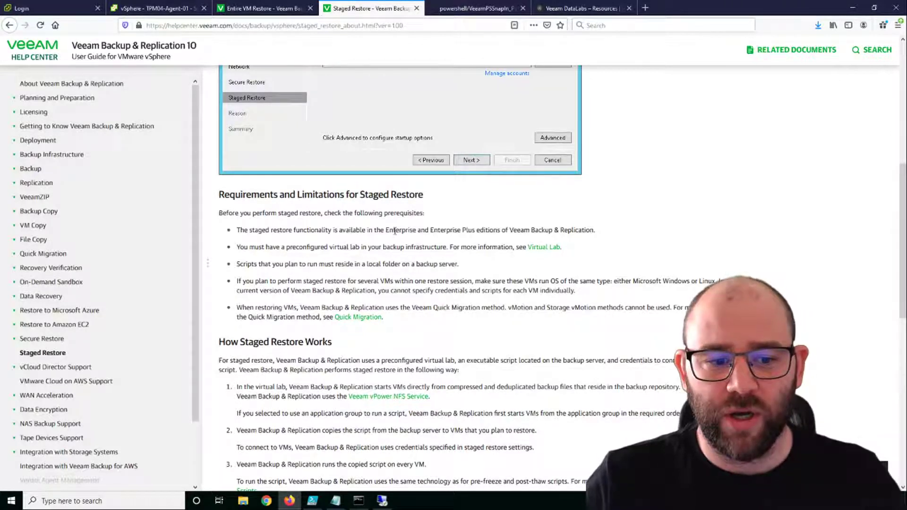
triple_click(312, 265)
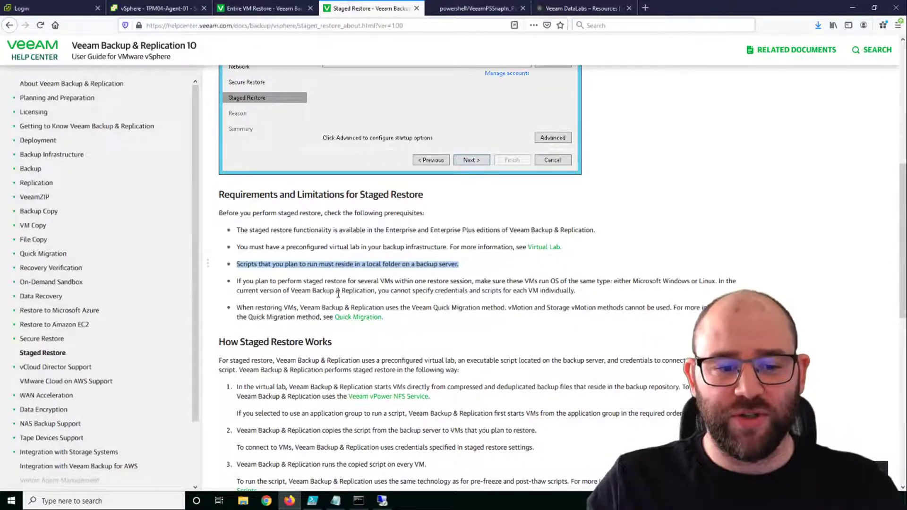
double_click(337, 291)
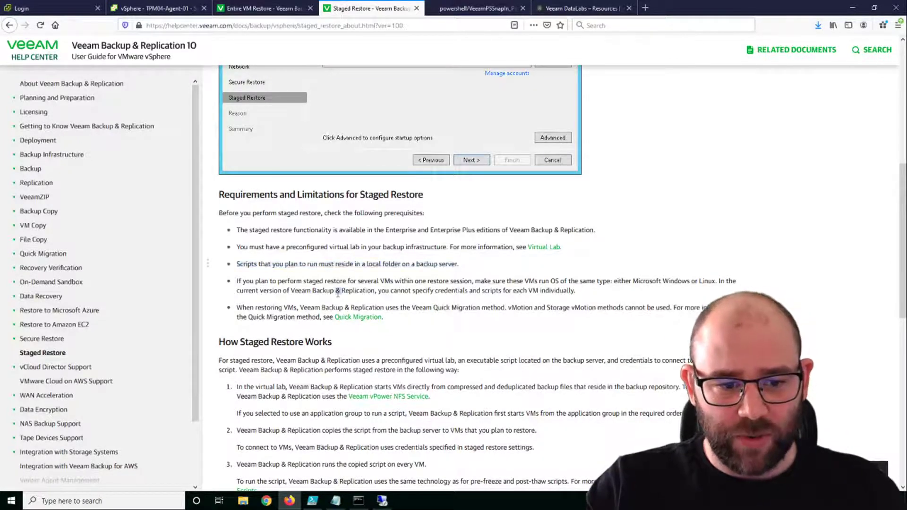
triple_click(438, 309)
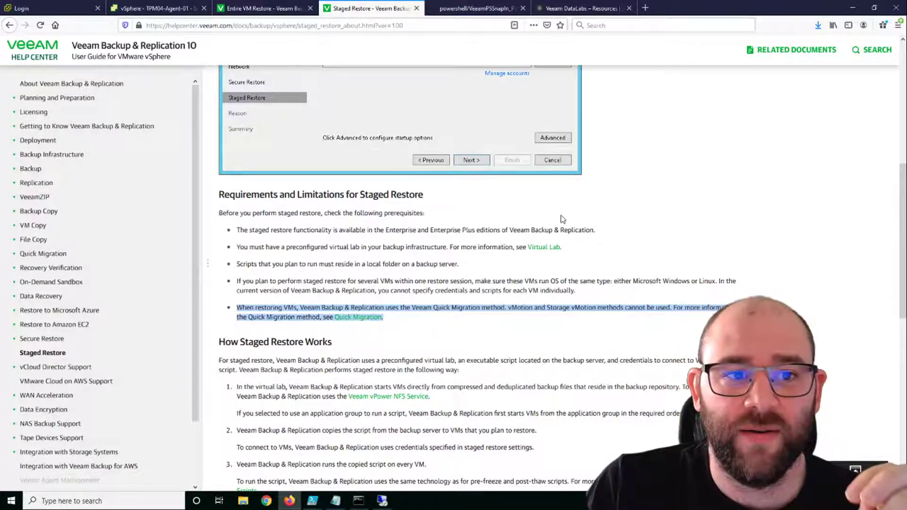
Step: Look at the Entire VM Restore help page and the VeeamPSSnapIn_PowerShellCommands.ps1 script on GitHub
left_click(265, 12)
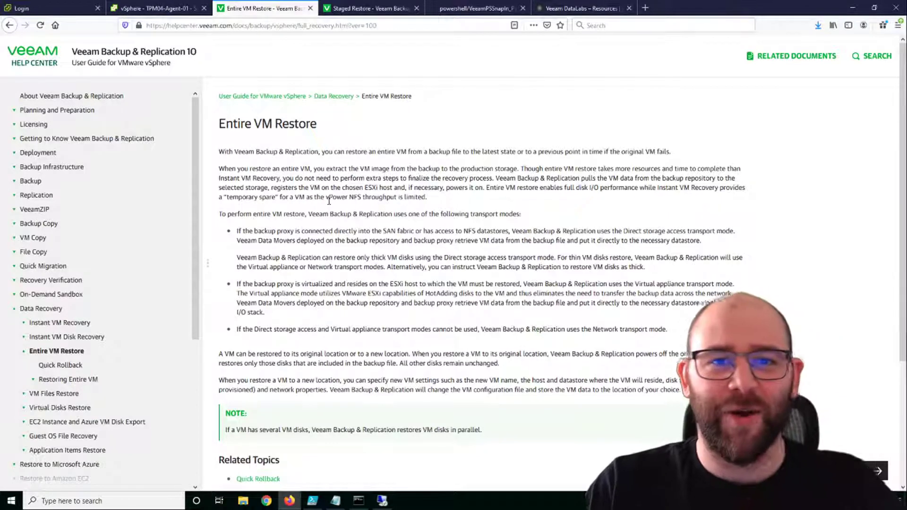
left_click(489, 15)
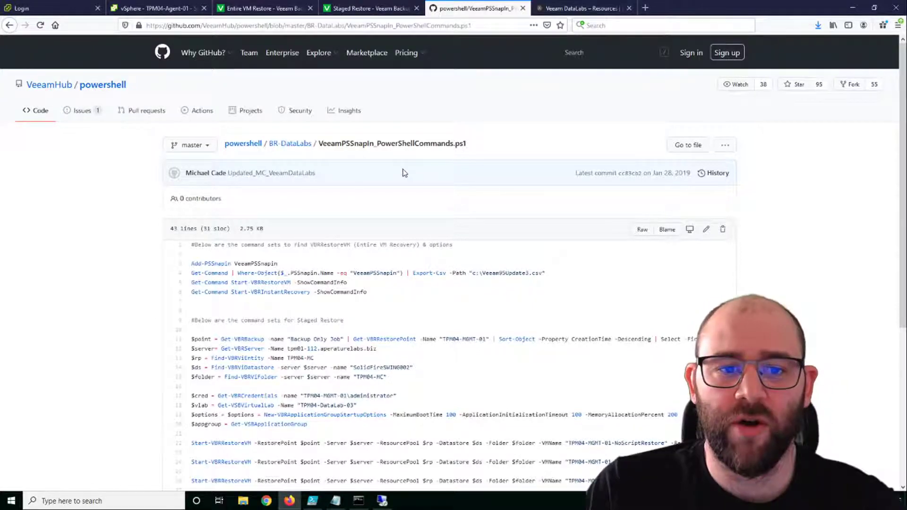
Step: Read through the Veeam DataLabs – Resources blog post down to its list of related links
left_click(564, 8)
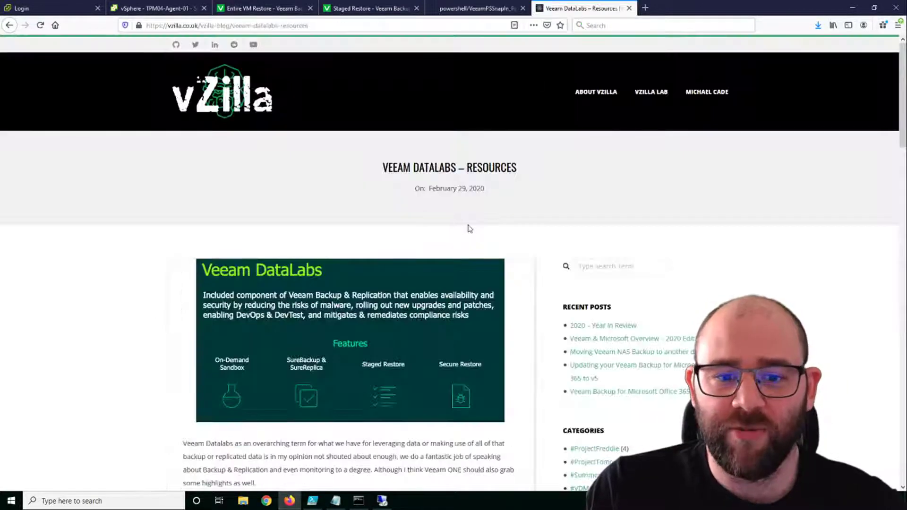
scroll(470, 227, "down", 4)
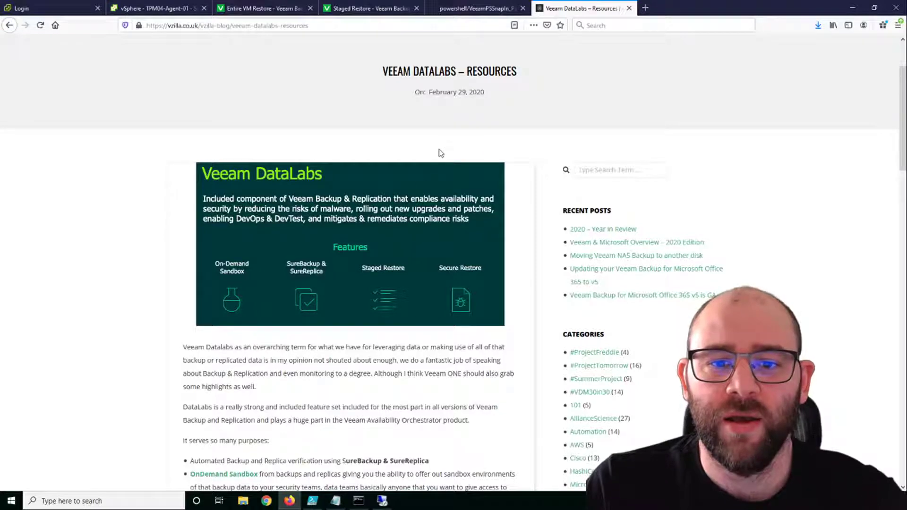
left_click_drag(485, 93, 435, 93)
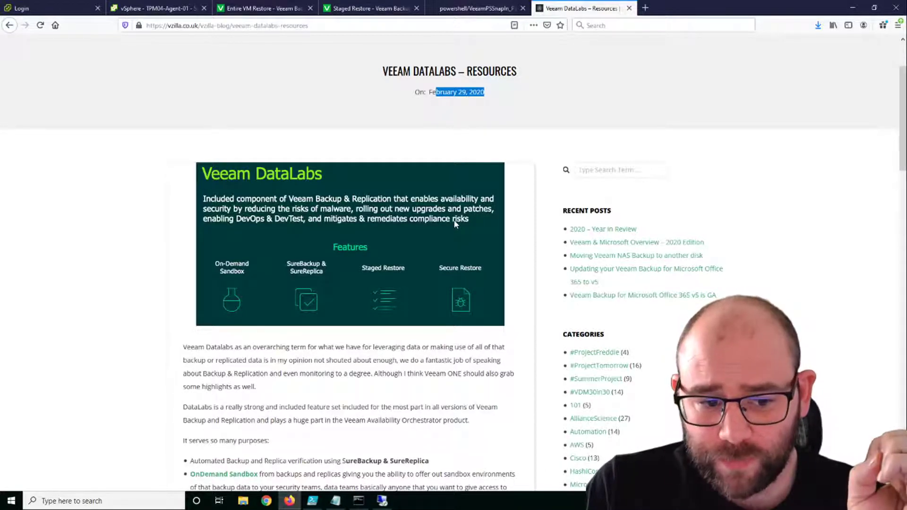
scroll(453, 222, "down", 6)
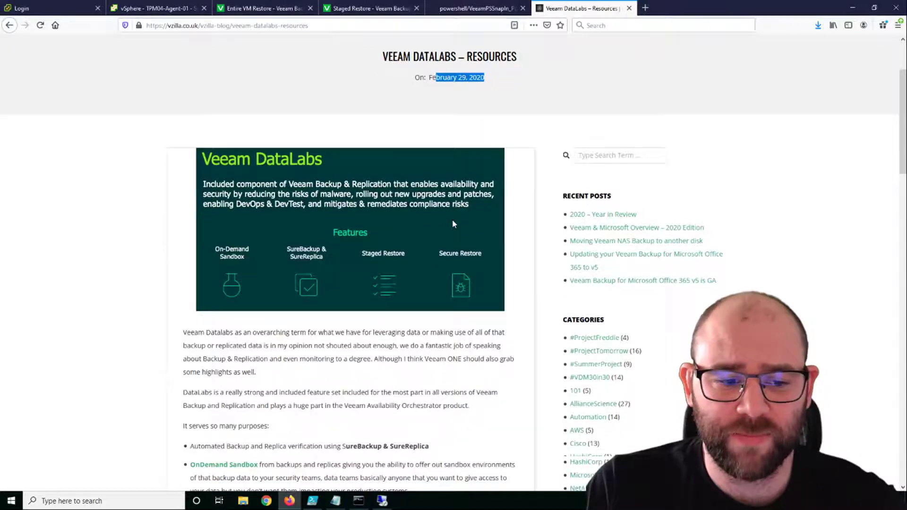
scroll(455, 221, "down", 1)
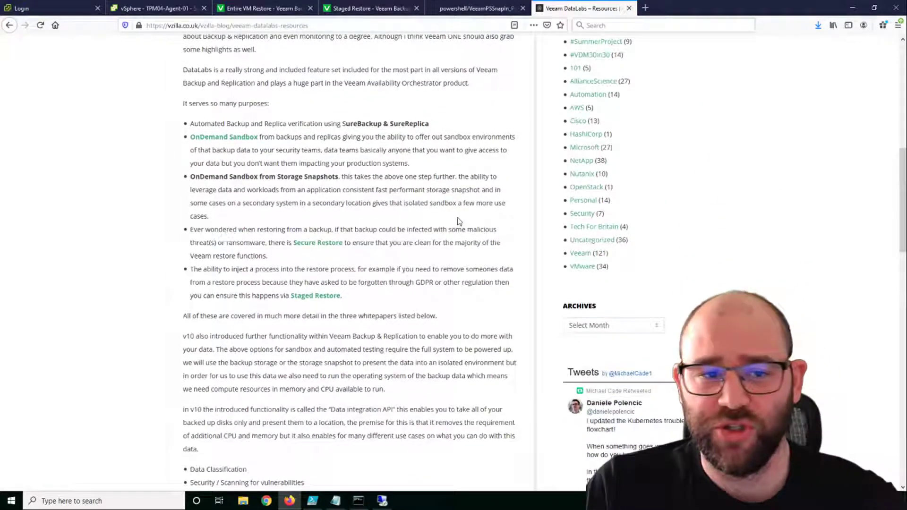
scroll(455, 221, "down", 7)
scroll(458, 218, "down", 4)
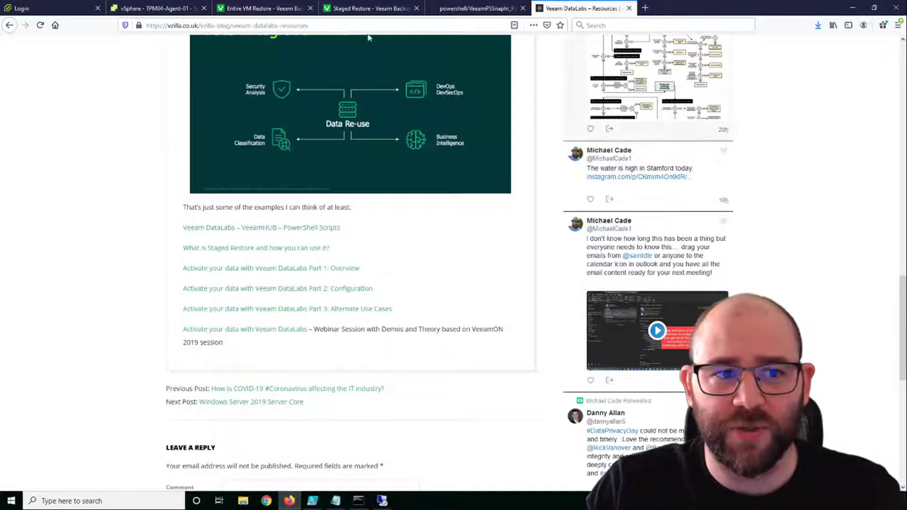
Step: Switch to the Veeam Backup and Replication console and view the SureBackup virtual labs and application groups
left_click(851, 8)
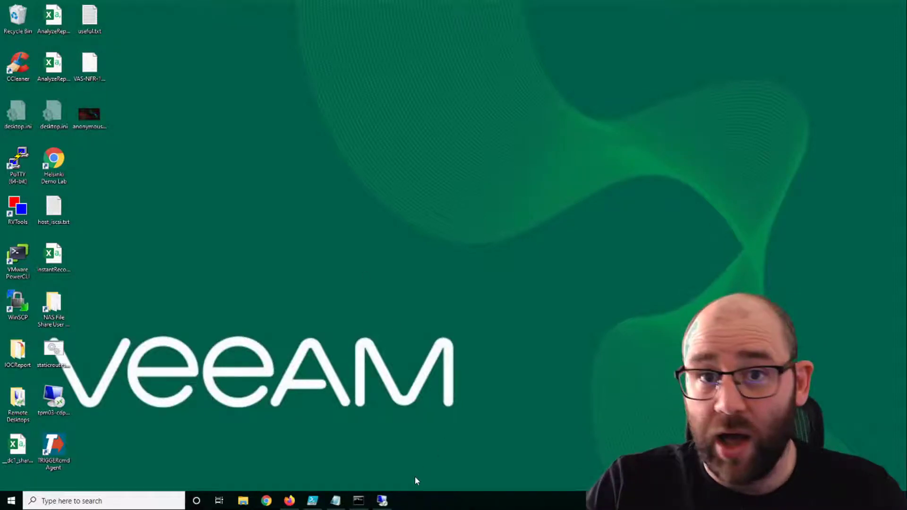
left_click(382, 500)
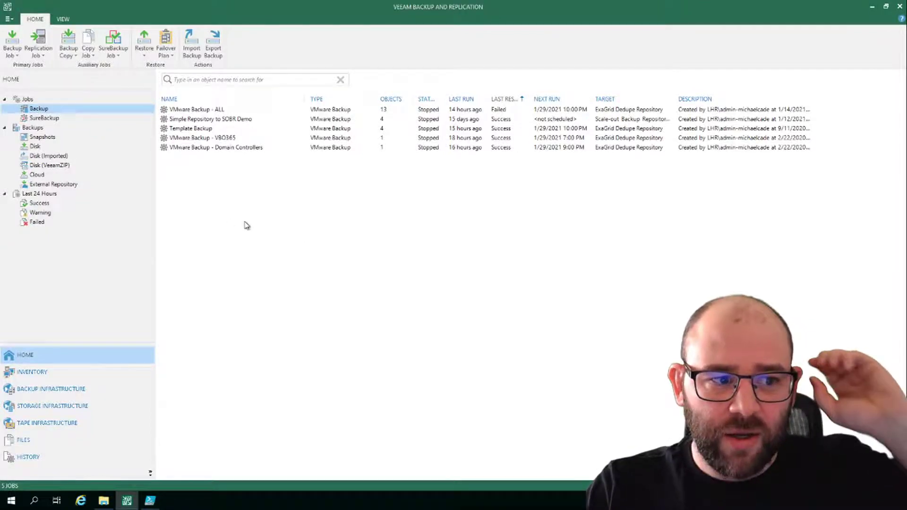
left_click(59, 392)
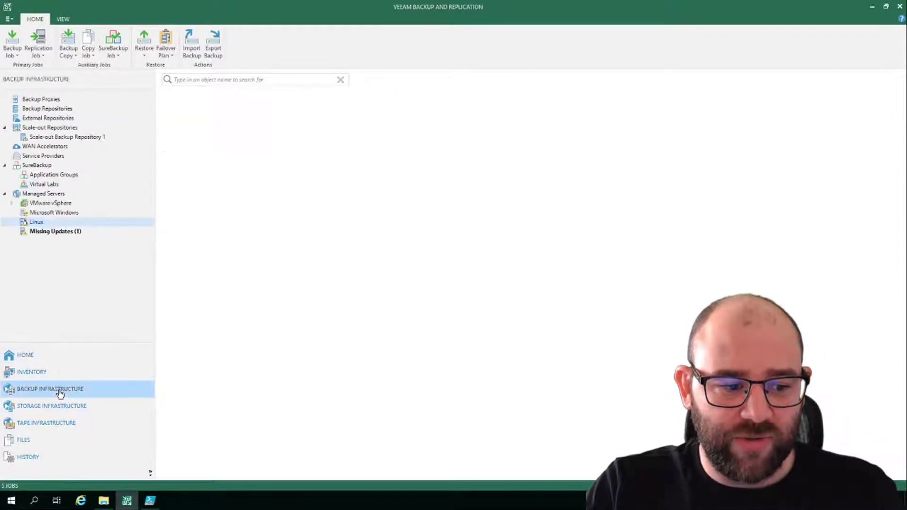
left_click(50, 185)
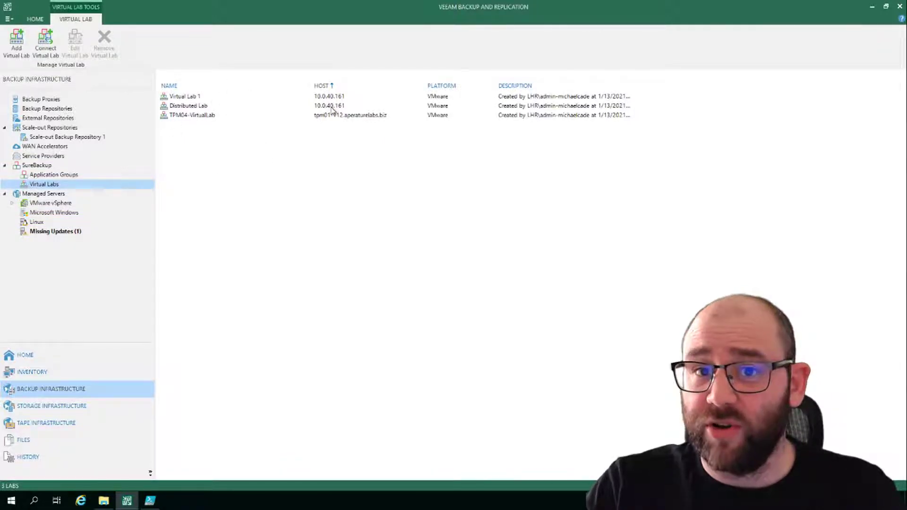
left_click(58, 176)
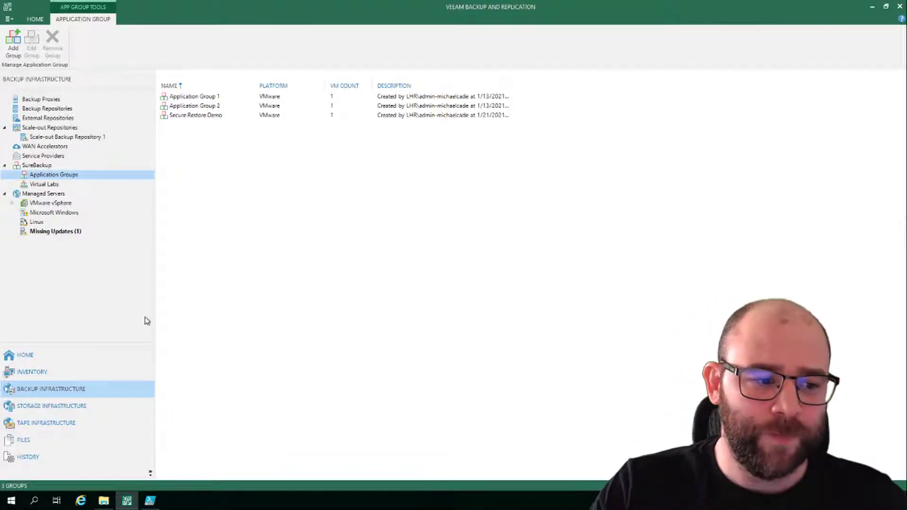
Step: Open the details of the most recent TPM04-Agent-01 staged restore session in the Full VM Restore history, at the start of its log
left_click(28, 457)
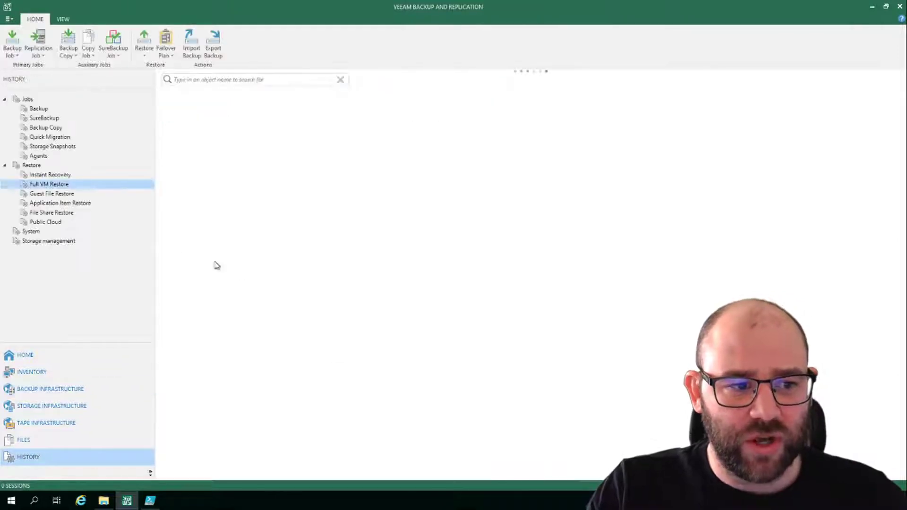
double_click(265, 111)
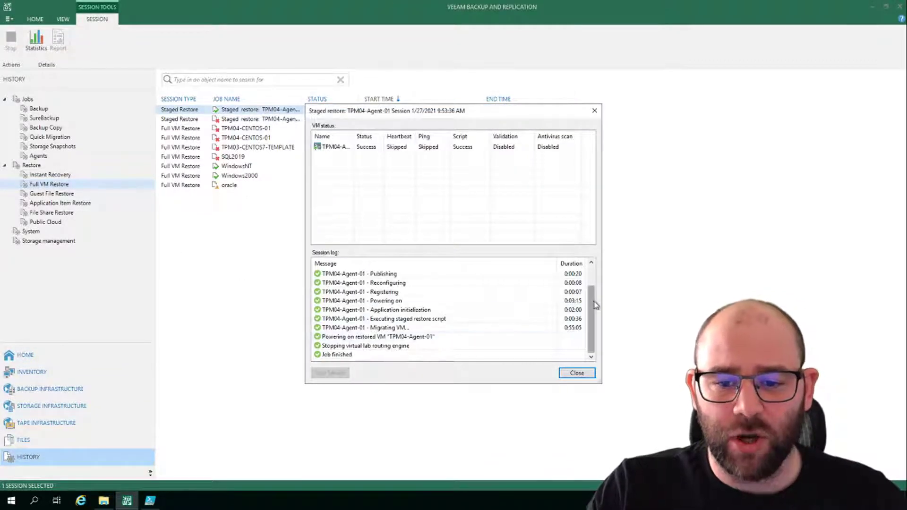
left_click_drag(593, 304, 594, 263)
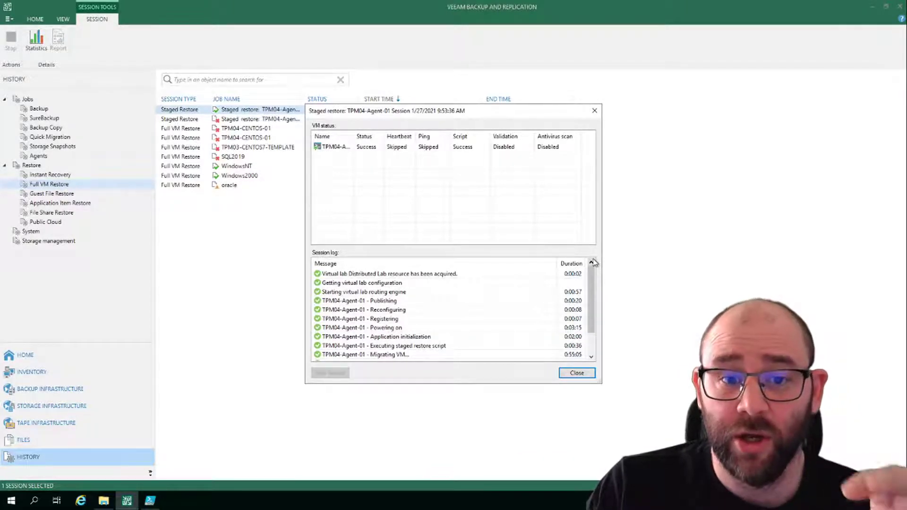
Step: Examine the staged restore session log entries in order, from acquiring the virtual lab to the end of the job
left_click(438, 276)
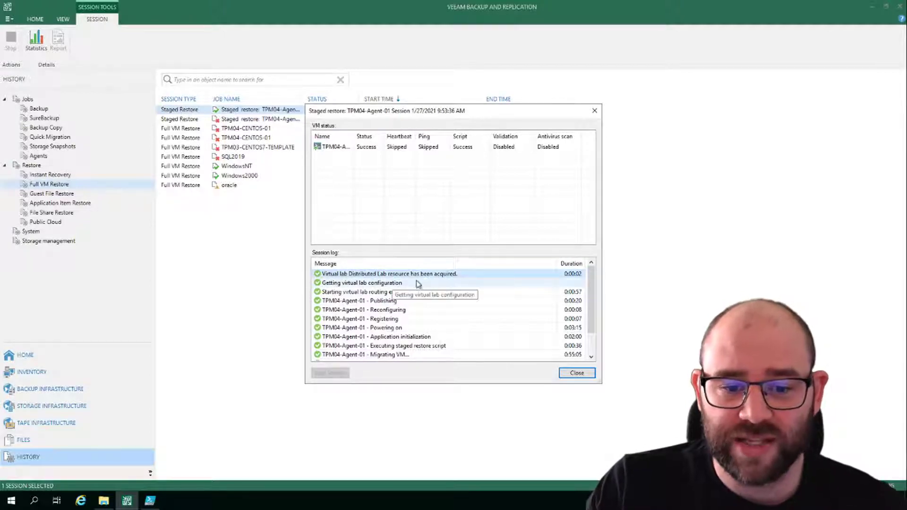
left_click(394, 283)
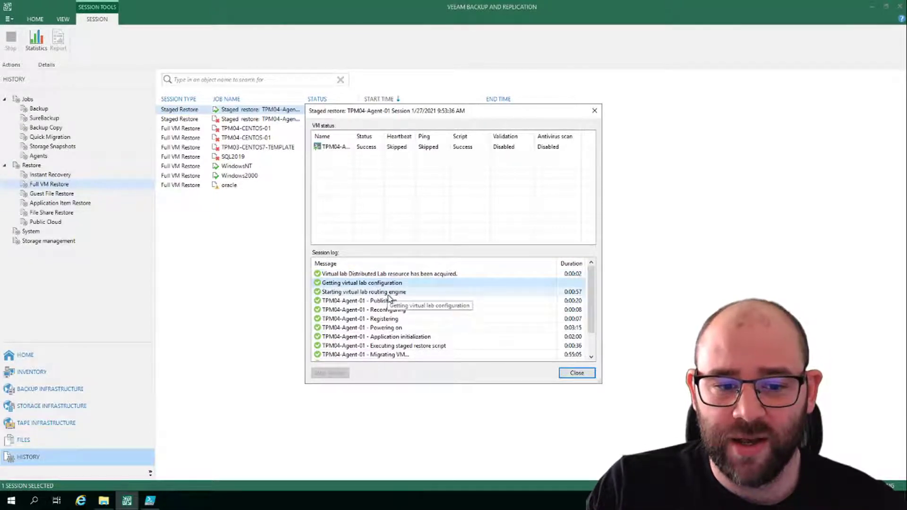
left_click(401, 301)
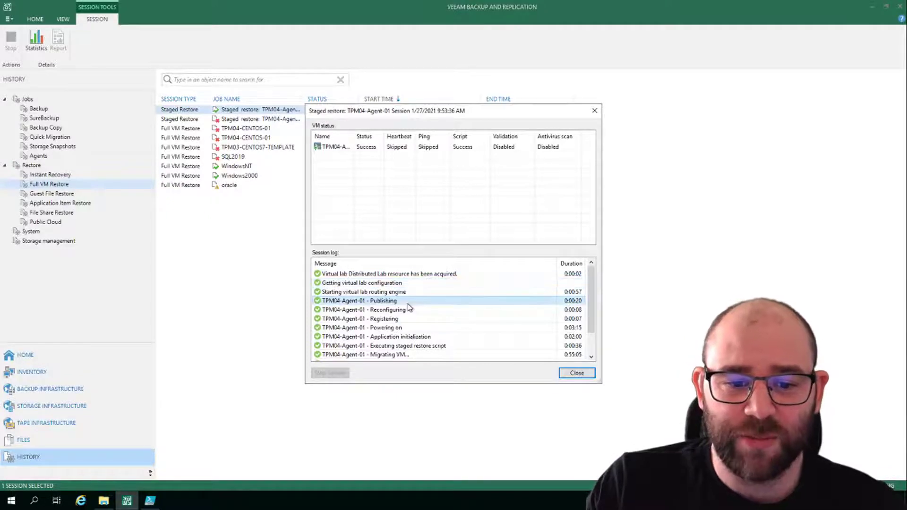
left_click(412, 313)
left_click(410, 319)
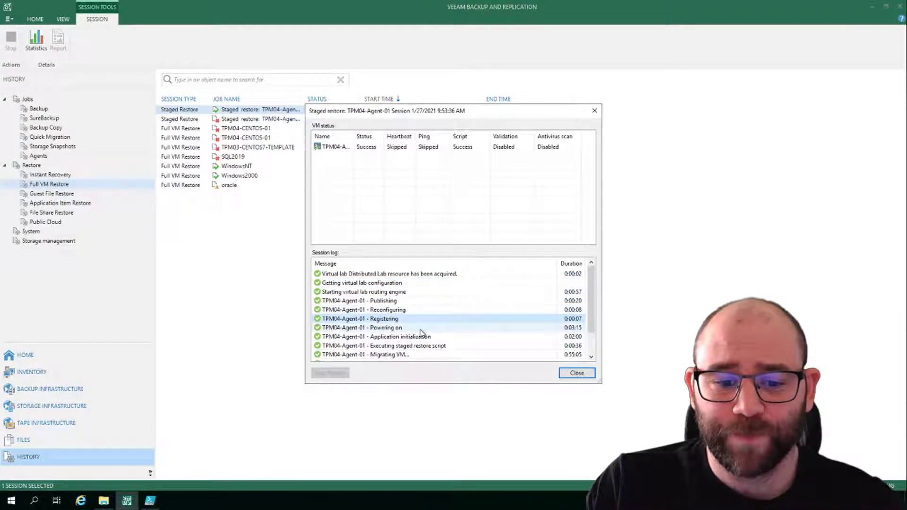
scroll(409, 319, "down", 1)
scroll(409, 318, "up", 1)
left_click(370, 303)
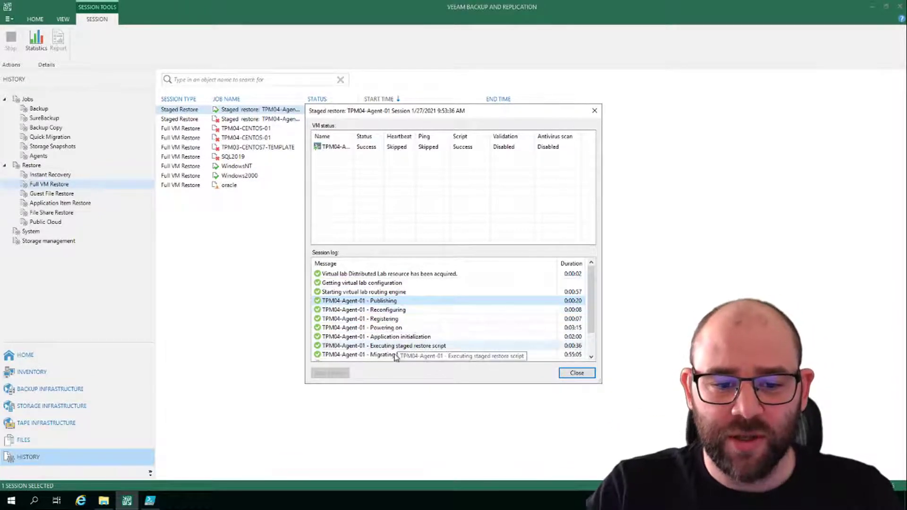
scroll(397, 352, "down", 1)
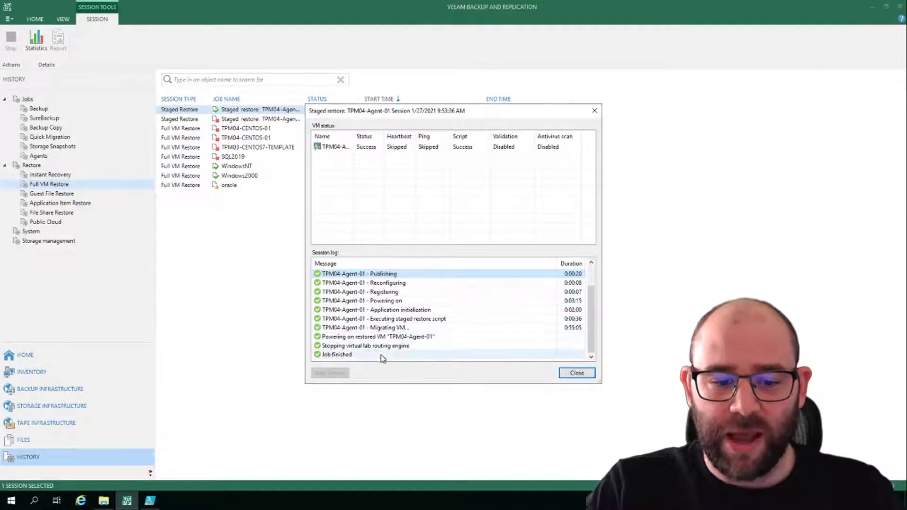
Step: Open the TPM04-Agent-01 machine's own log at its start and examine the publishing entries from the backup repository to the operating system
left_click(391, 149)
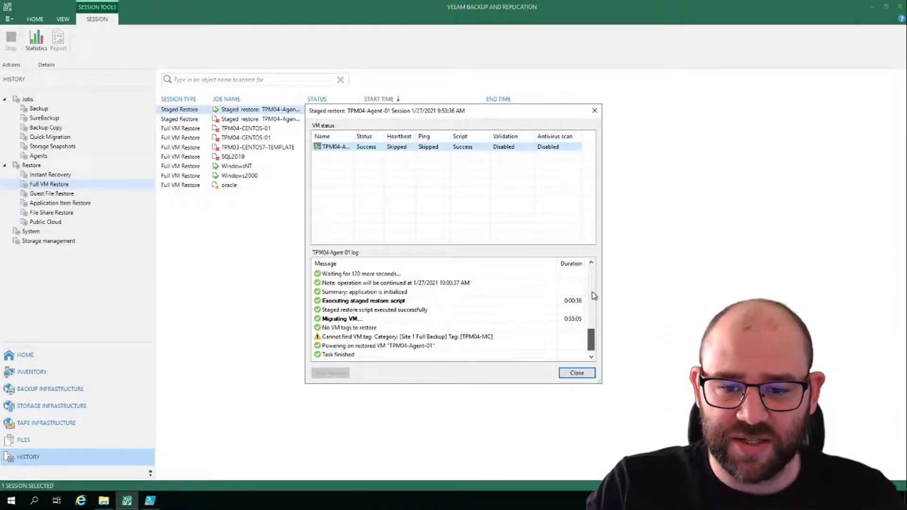
scroll(594, 295, "up", 10)
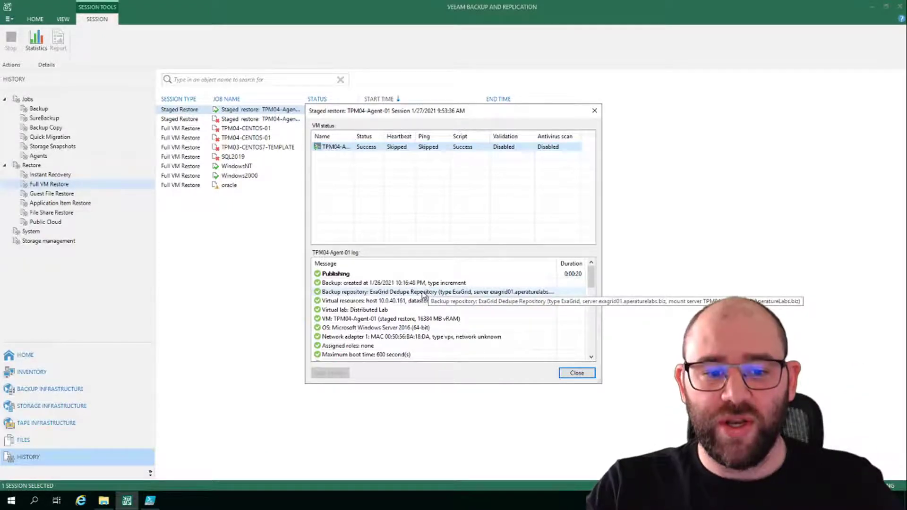
left_click(390, 291)
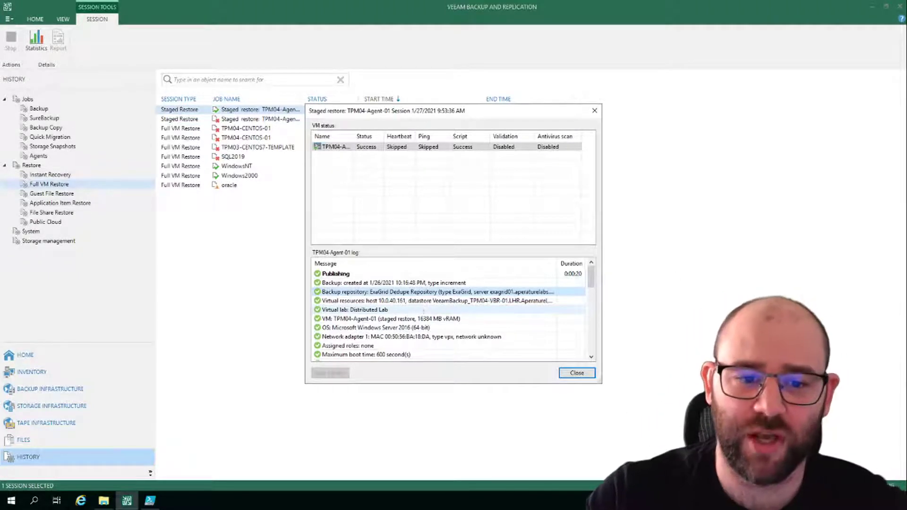
left_click(413, 303)
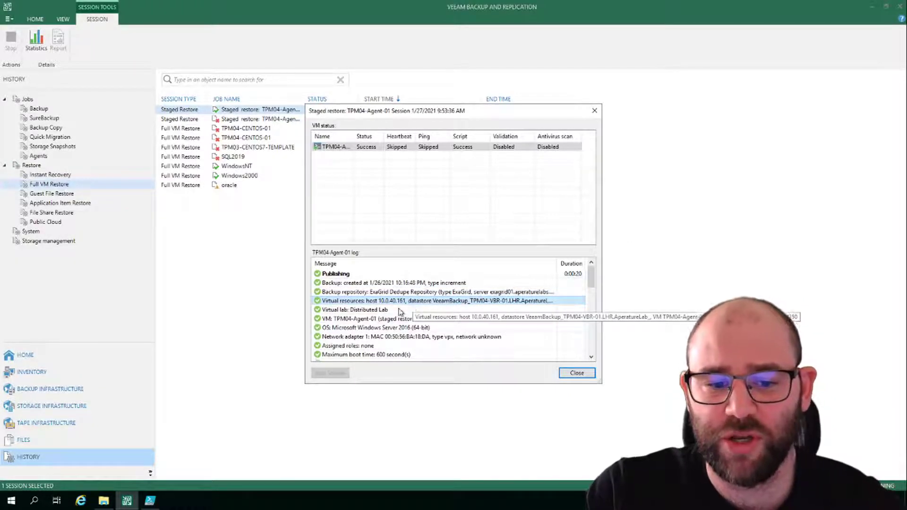
left_click(397, 311)
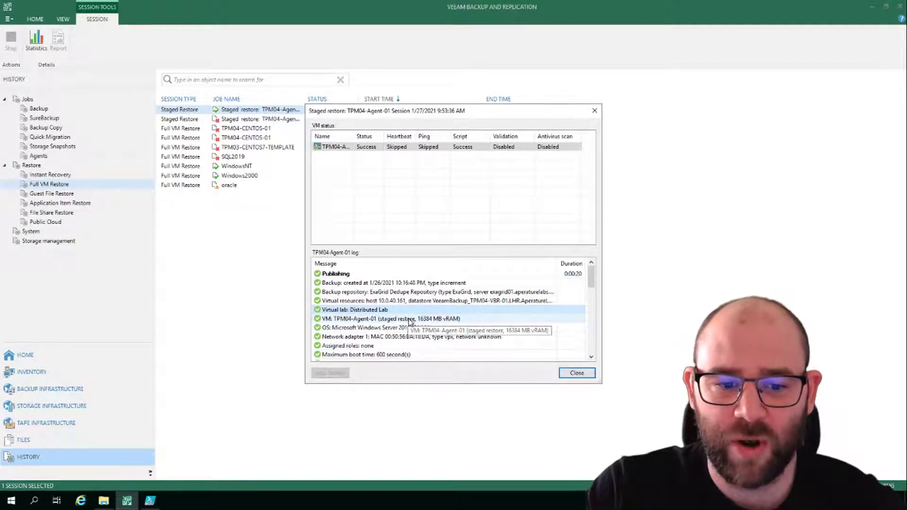
left_click(409, 320)
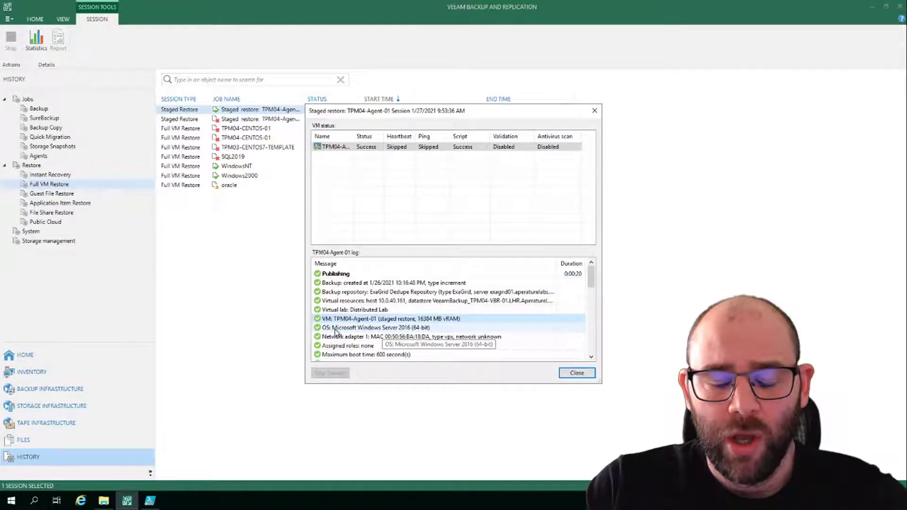
left_click(397, 329)
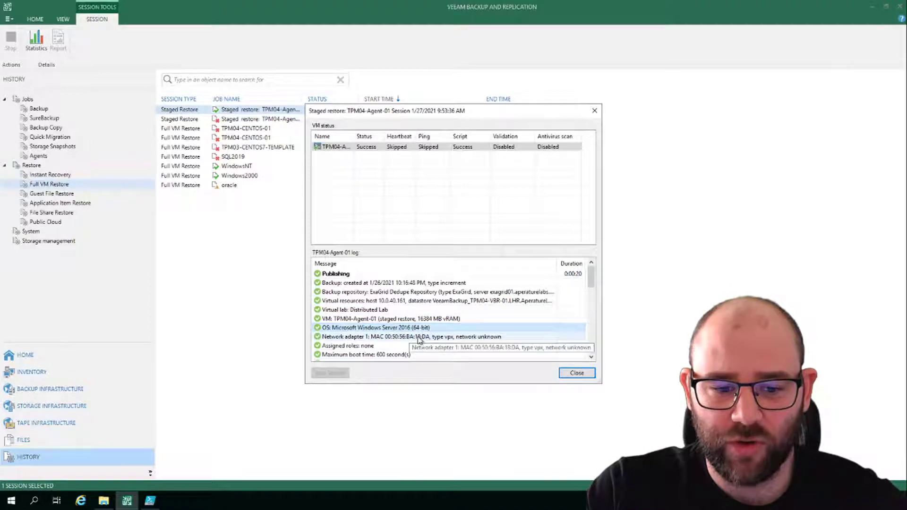
Step: Examine the log entries for the network adapter, maximum boot time, application initialization, heartbeat and script tests, and backup file validation
scroll(418, 339, "down", 2)
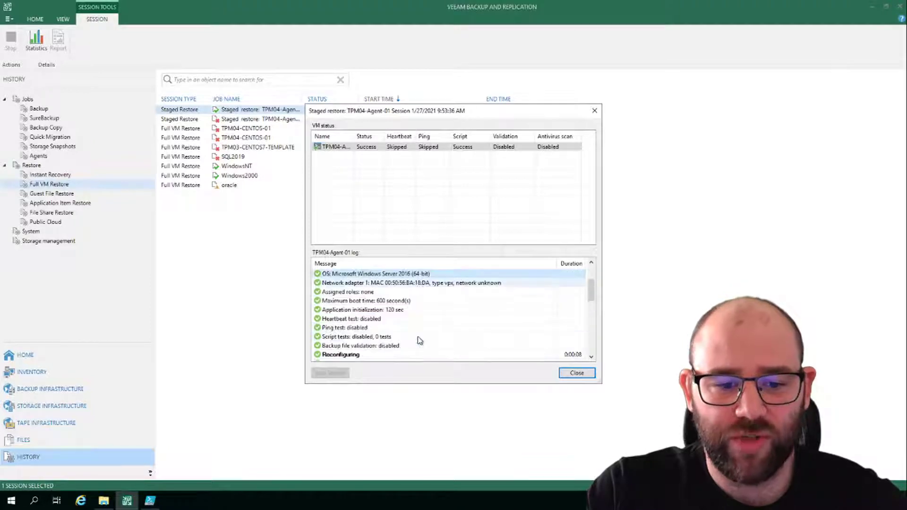
left_click(391, 283)
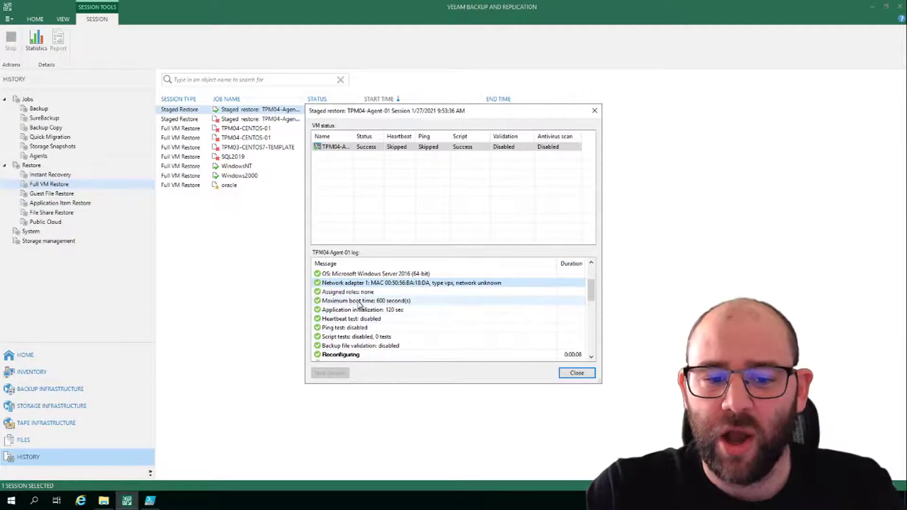
left_click(380, 301)
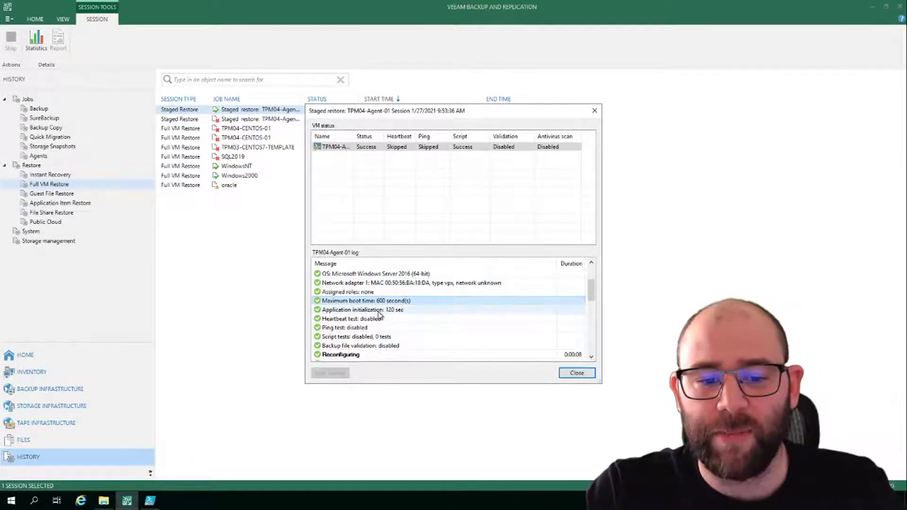
left_click(380, 311)
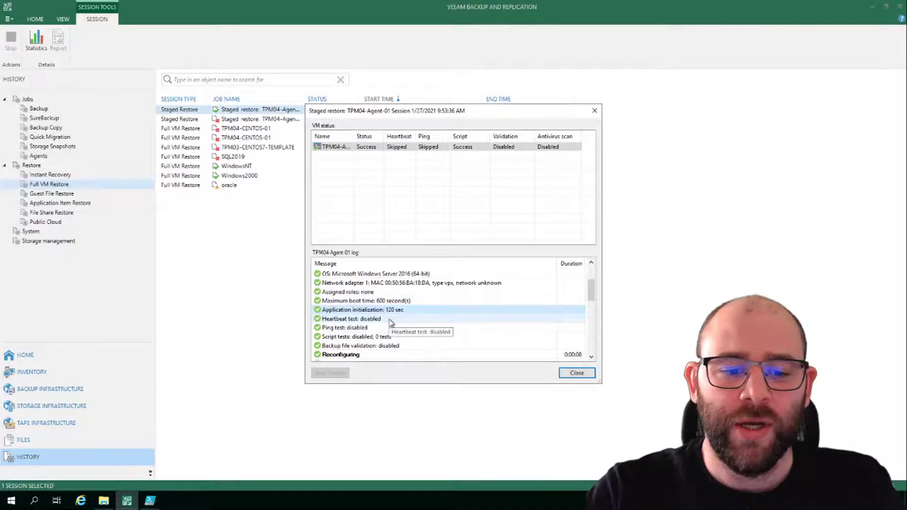
left_click(356, 321)
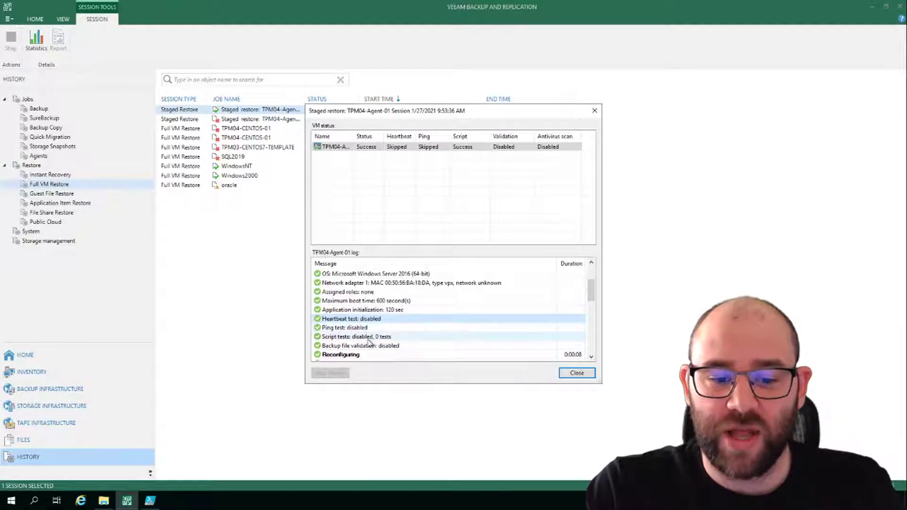
left_click(368, 340)
left_click(374, 348)
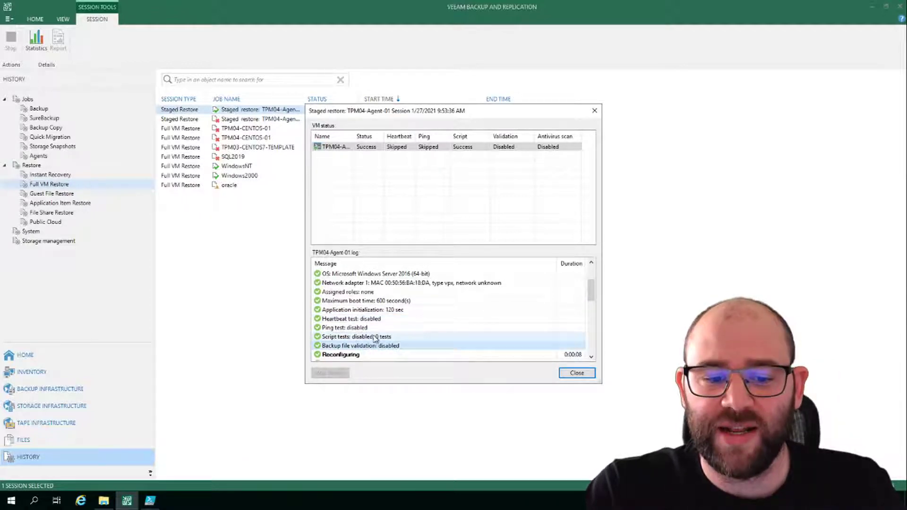
Step: Examine the reconfiguring entries for vCPU and network mapping, followed by the updated virtual lab parameters and OS boot summary
scroll(374, 339, "down", 2)
left_click(362, 312)
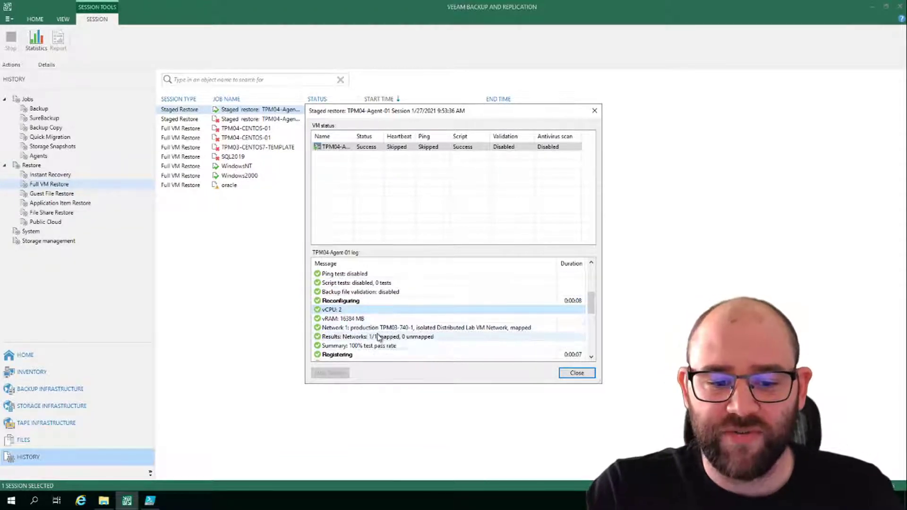
left_click(378, 330)
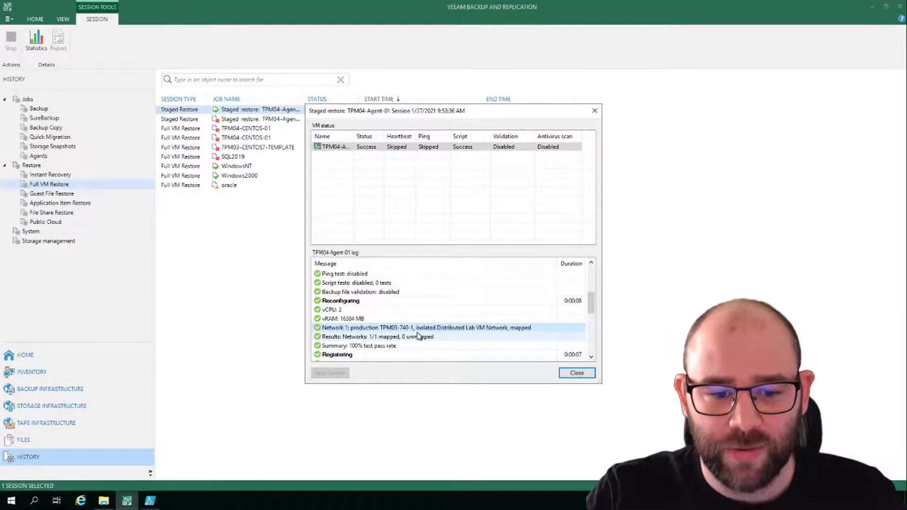
scroll(417, 336, "down", 5)
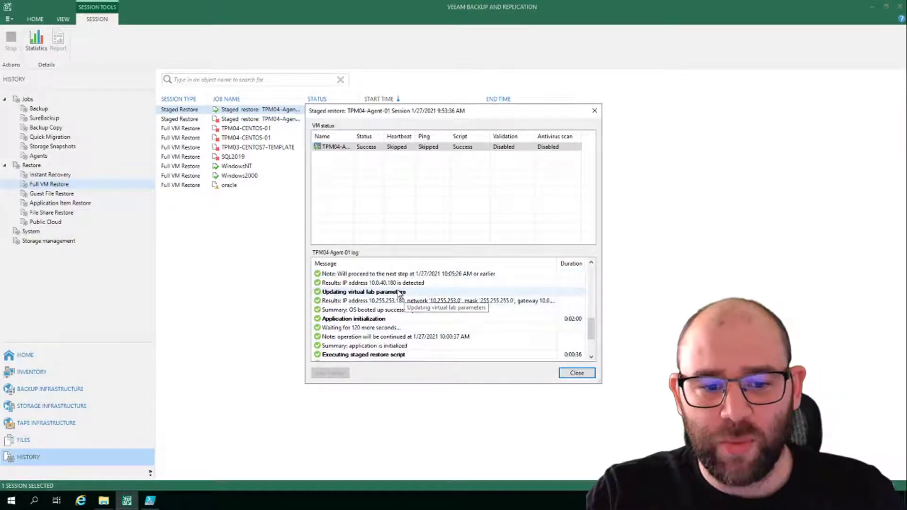
left_click(398, 301)
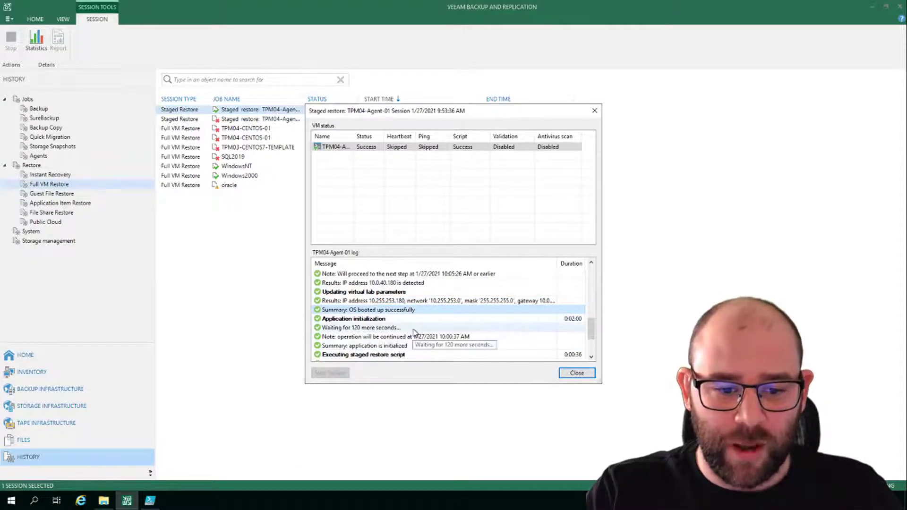
Step: Examine the staged restore script execution and VM migration entries at the end of the log, and close the session details
scroll(414, 332, "down", 2)
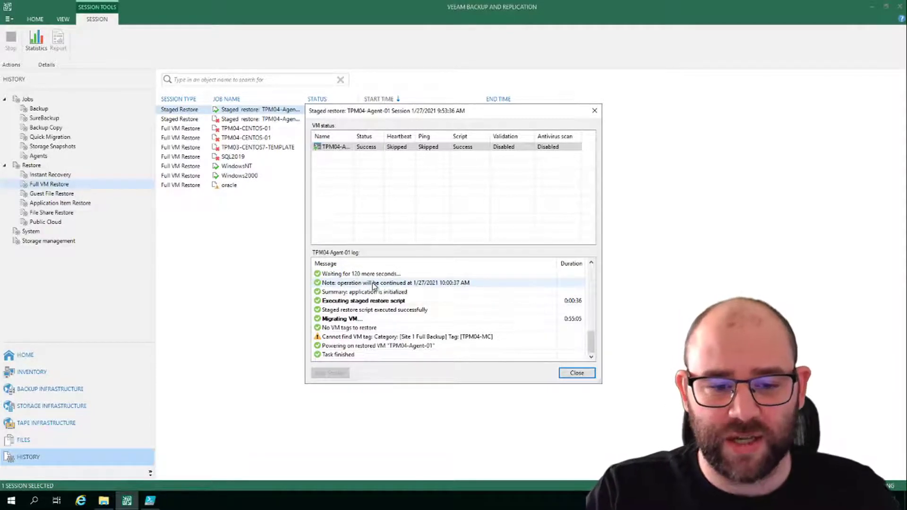
left_click(372, 304)
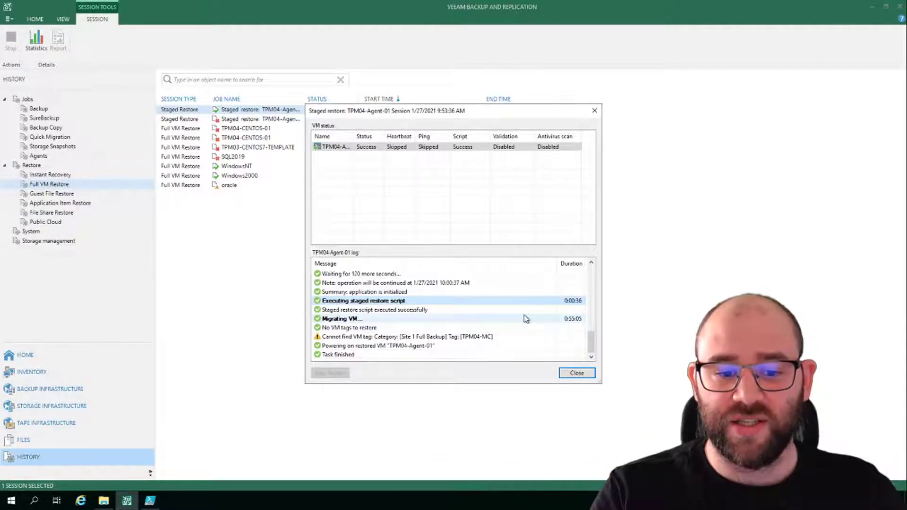
left_click(402, 319)
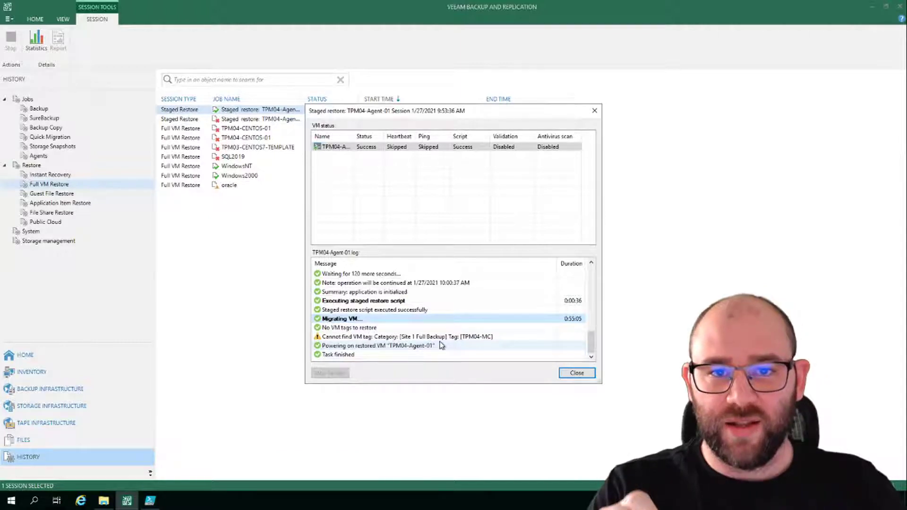
left_click(585, 373)
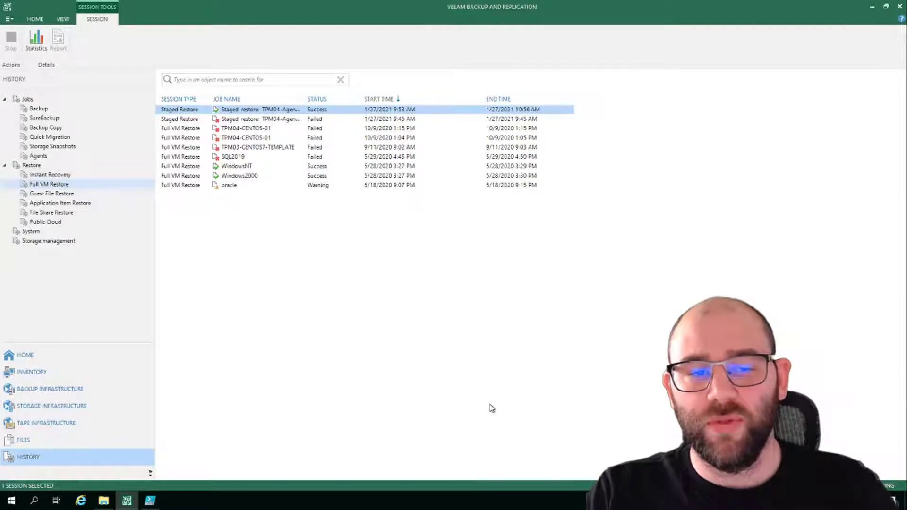
Step: Switch to Windows PowerShell ISE and review the New-Item command in Simple_StagedRestoreScript.ps1
left_click(151, 502)
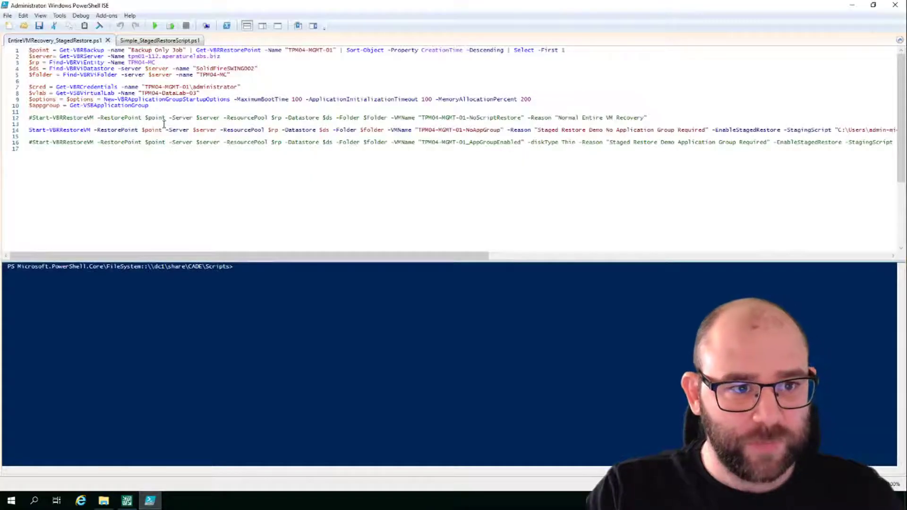
left_click(151, 42)
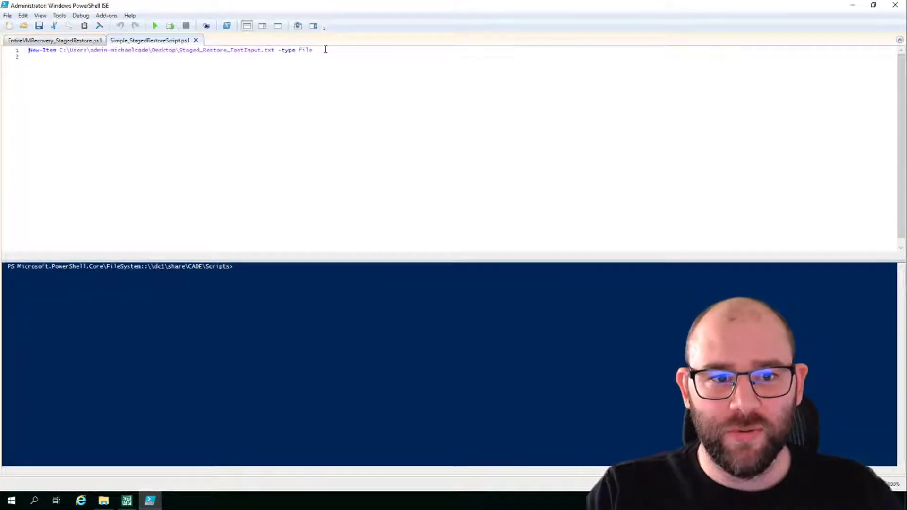
left_click_drag(334, 51, 23, 51)
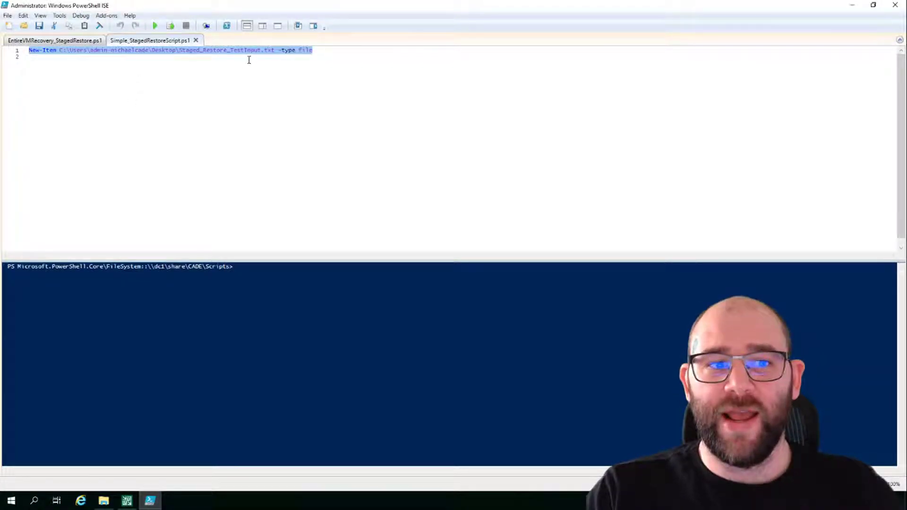
left_click(266, 51)
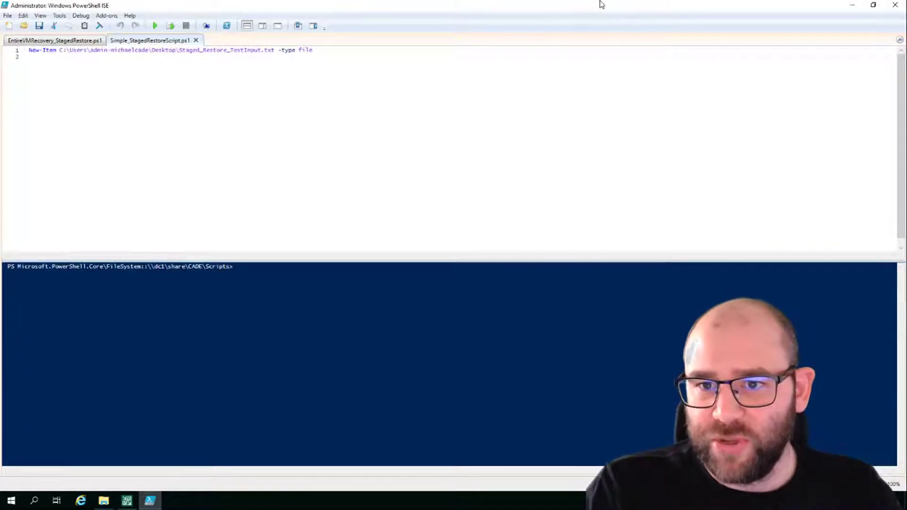
Step: Minimize the remote desktop session, switch to the vSphere Client in Firefox and launch the web console of TPM04-Agent-01
mouse_move(600, 6)
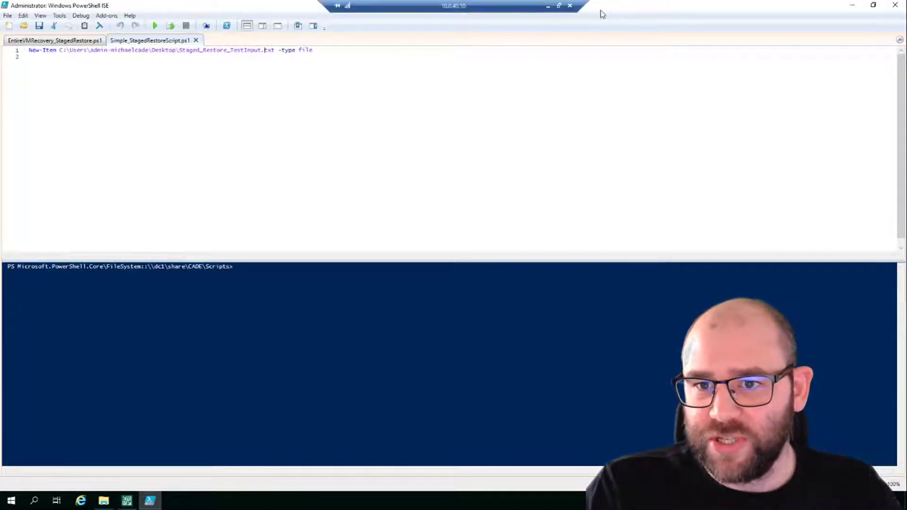
left_click(549, 10)
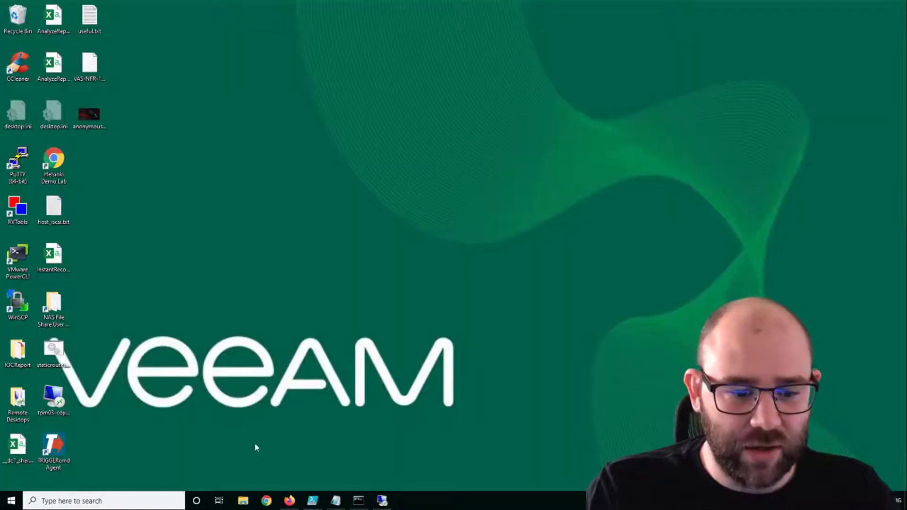
left_click(289, 499)
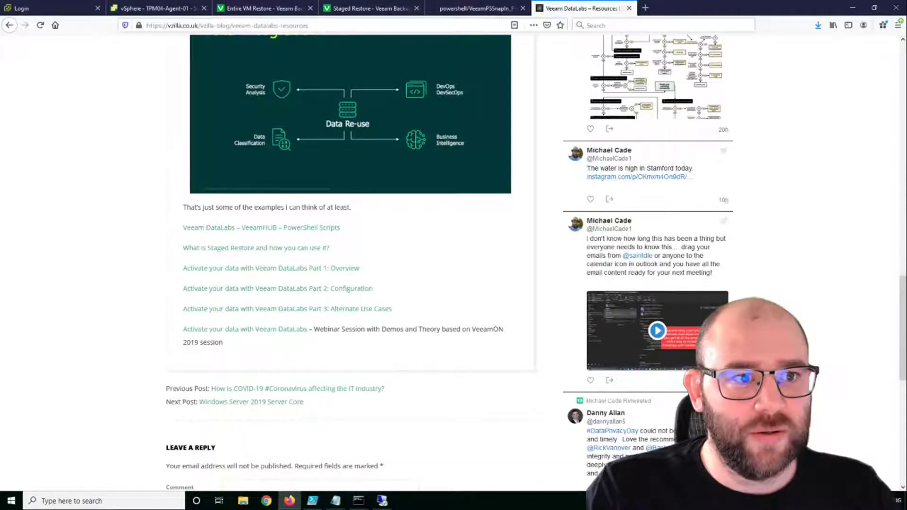
left_click(154, 8)
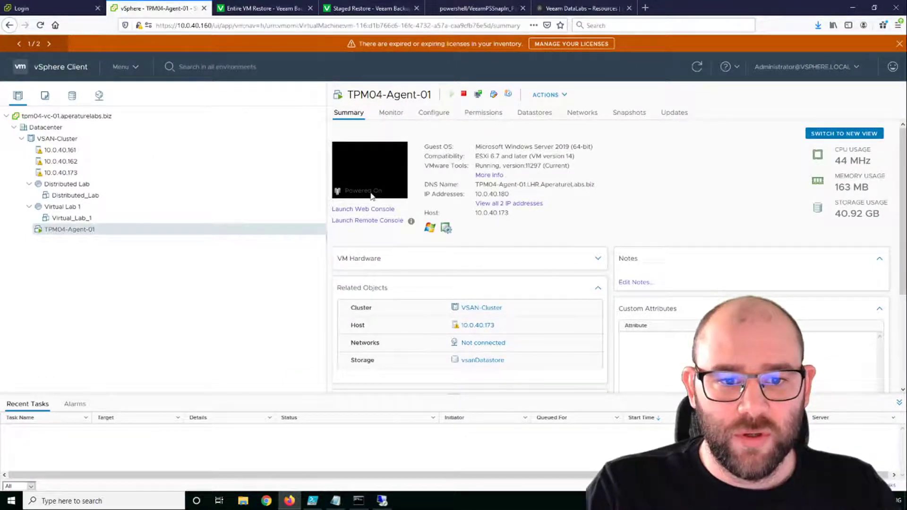
left_click(374, 174)
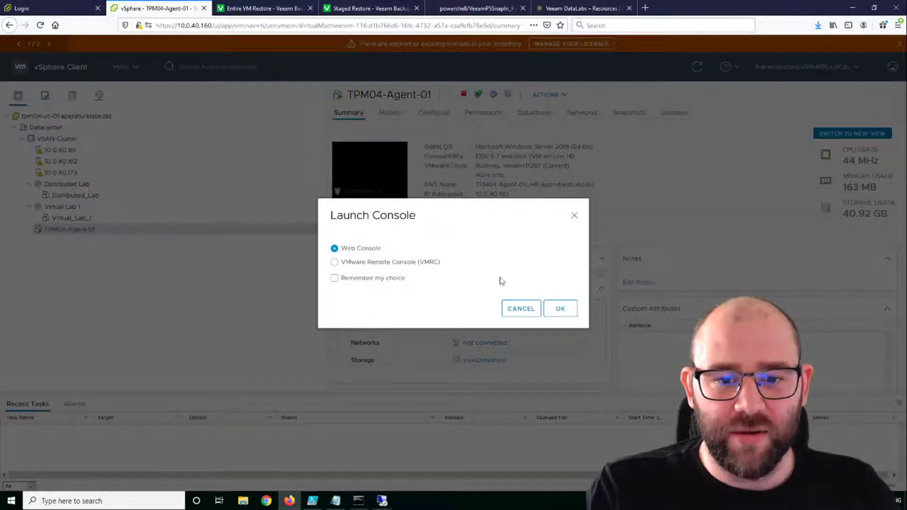
left_click(557, 310)
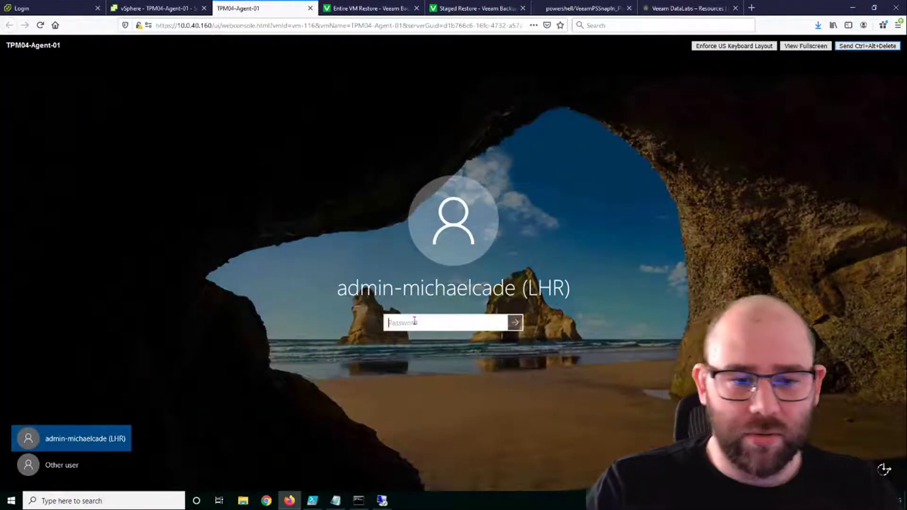
Step: Sign in to Windows on TPM04-Agent-01 by entering the administrator account's password
left_click(415, 322)
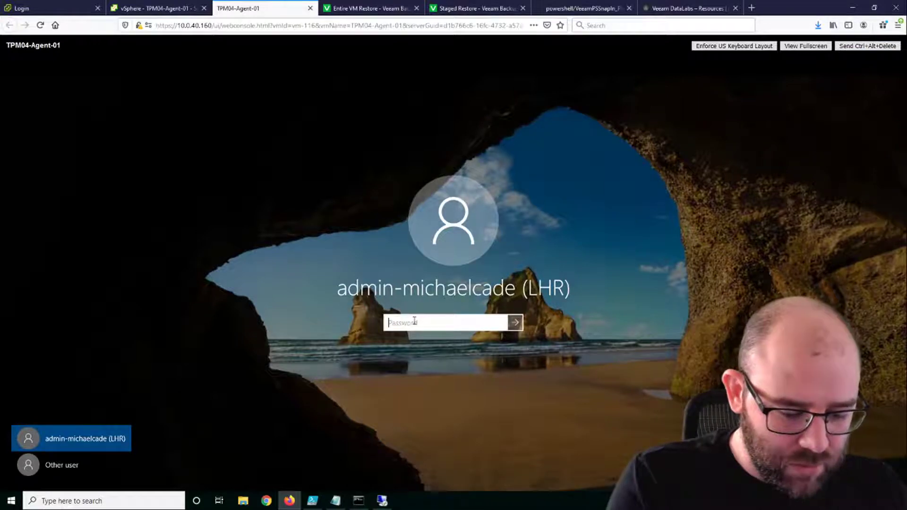
type("•••••••••")
key("Return")
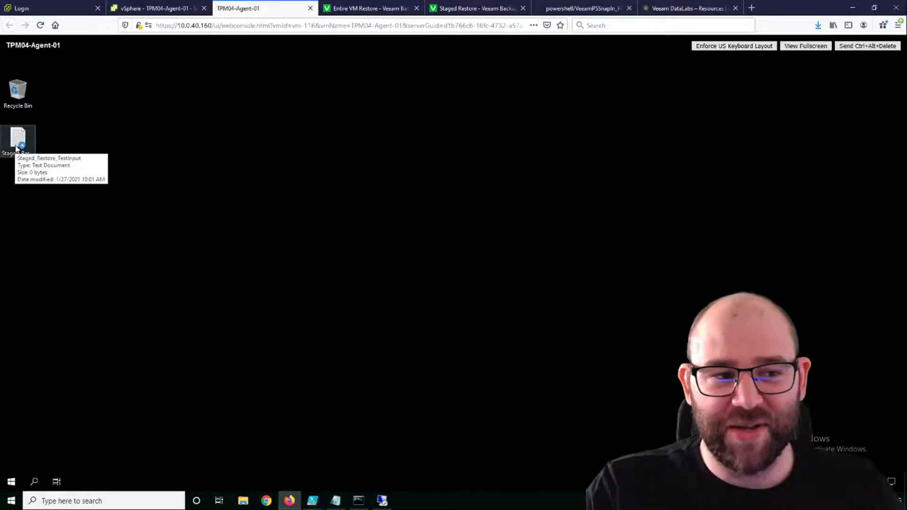
Step: Open the Staged_Restore_TestInput text file on the restored machine's desktop to check its contents, and close it
double_click(17, 148)
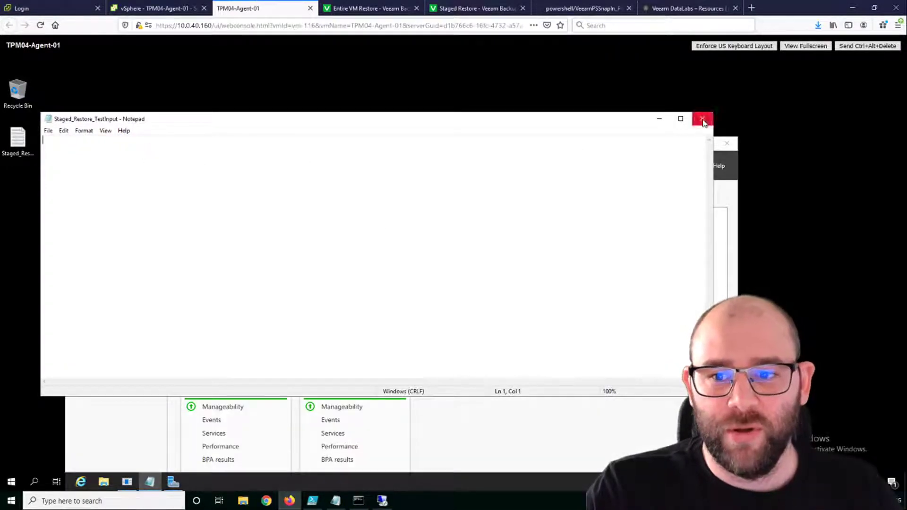
left_click(702, 119)
left_click(557, 200)
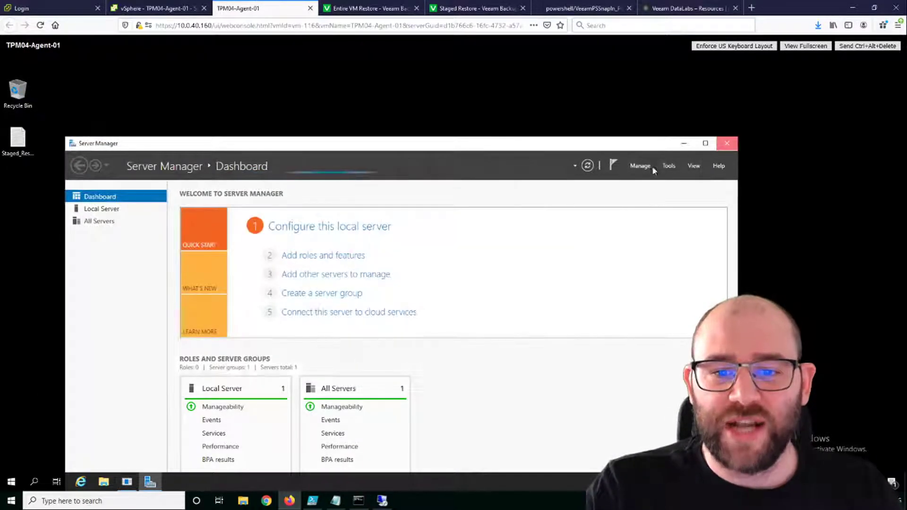
Step: Close Server Manager on the restored machine and close its web console
left_click(726, 143)
left_click(506, 342)
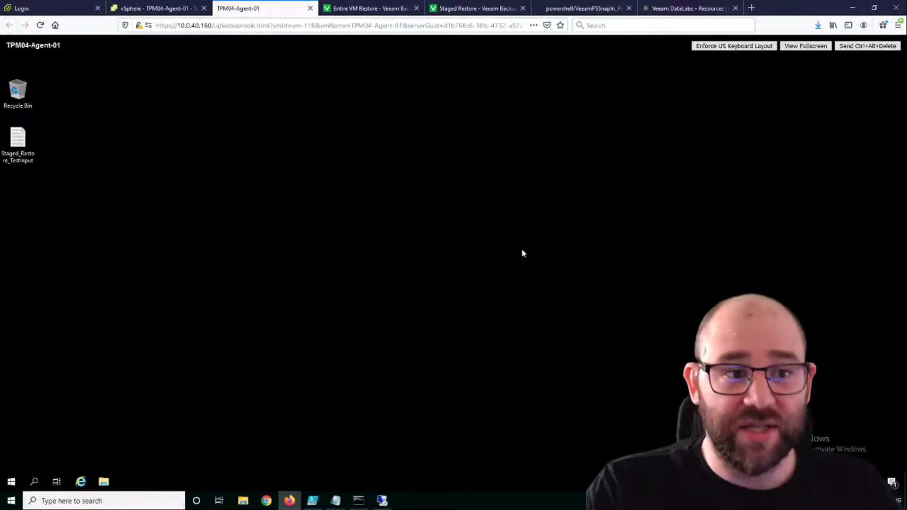
left_click(310, 8)
Step: Sign in to the production vCenter's vSphere Client with the saved administrator user name and password
left_click(59, 8)
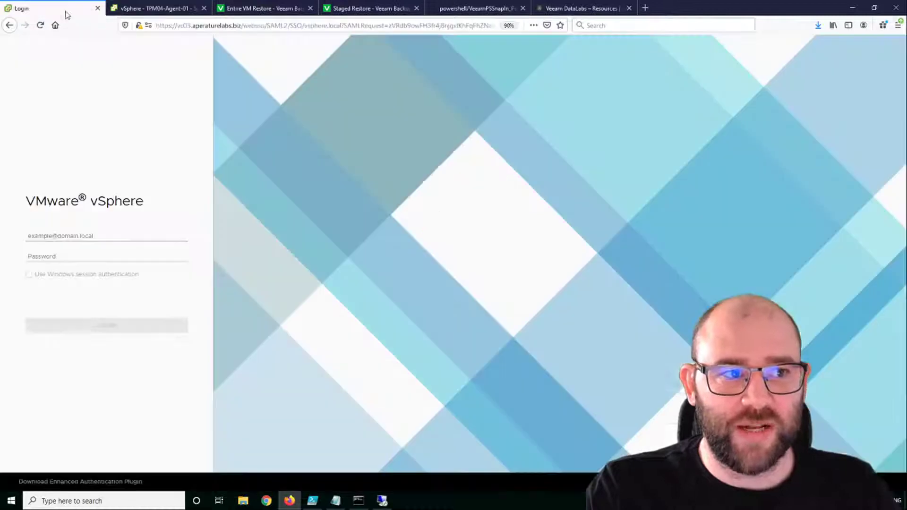
left_click(122, 236)
key("Down")
key("Return")
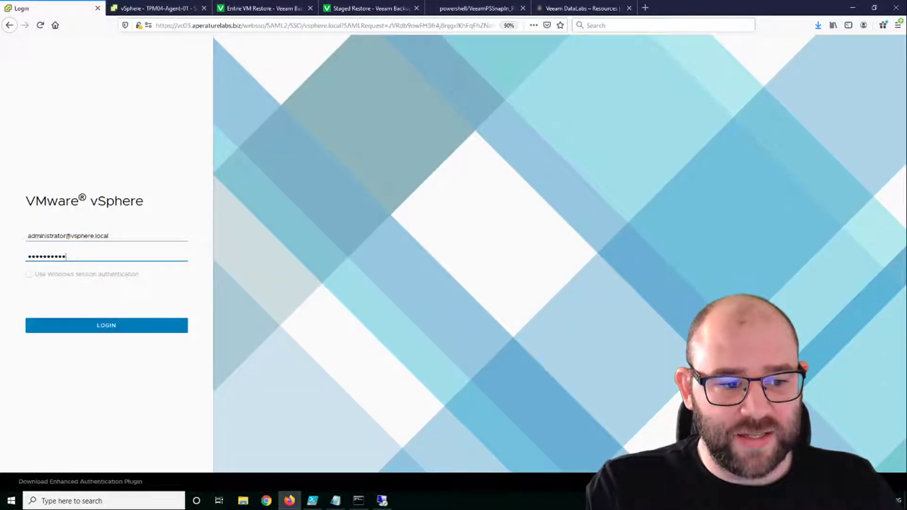
left_click(139, 327)
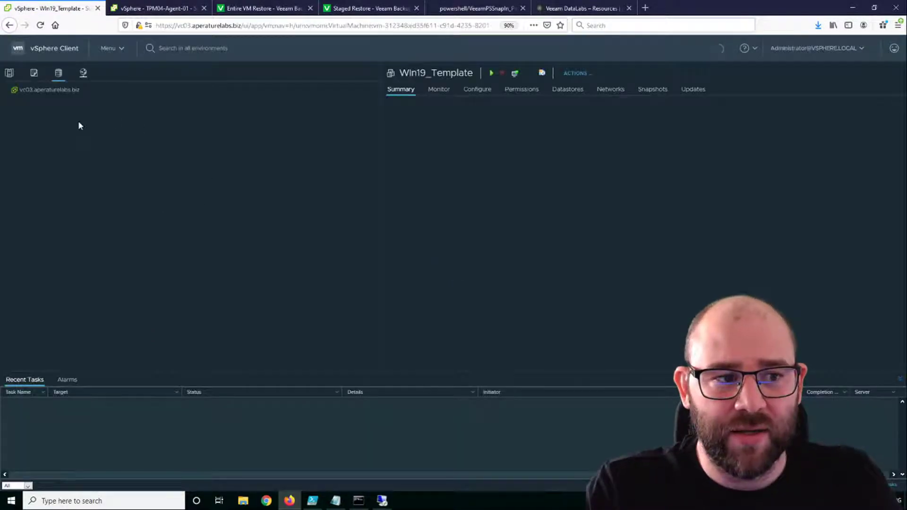
Step: Find the original TPM04-Agent-01 under Hosts and Clusters and launch its web console
left_click(9, 73)
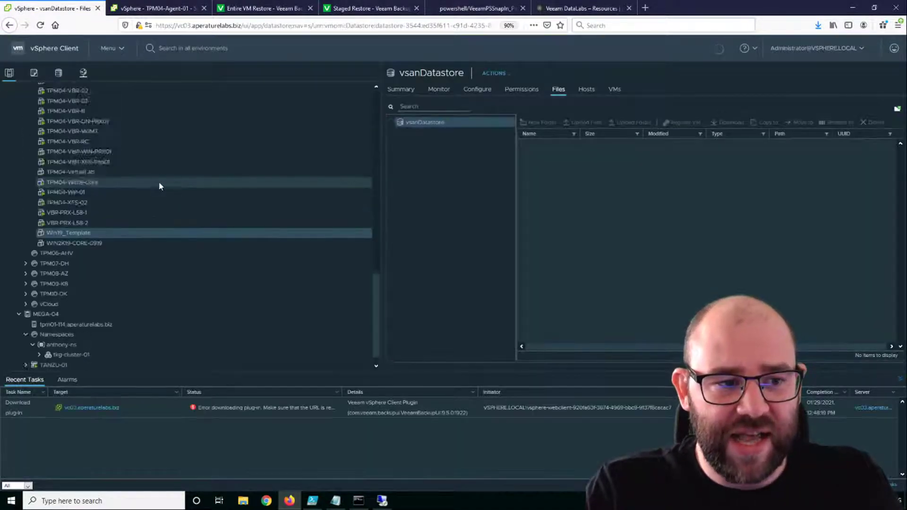
scroll(376, 299, "up", 3)
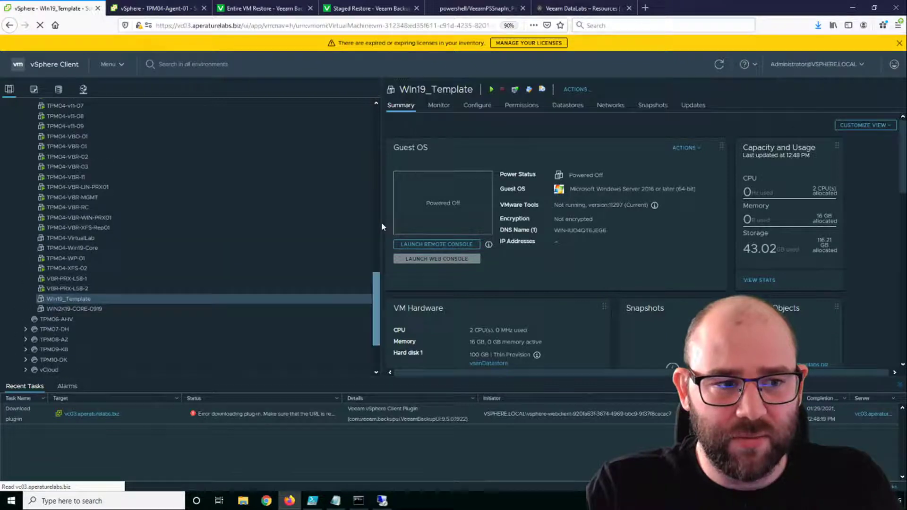
scroll(381, 222, "up", 10)
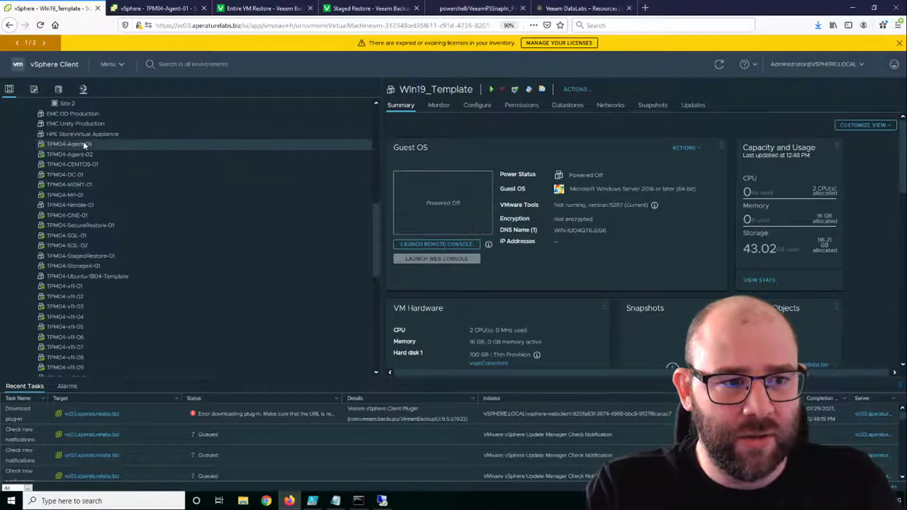
left_click(83, 143)
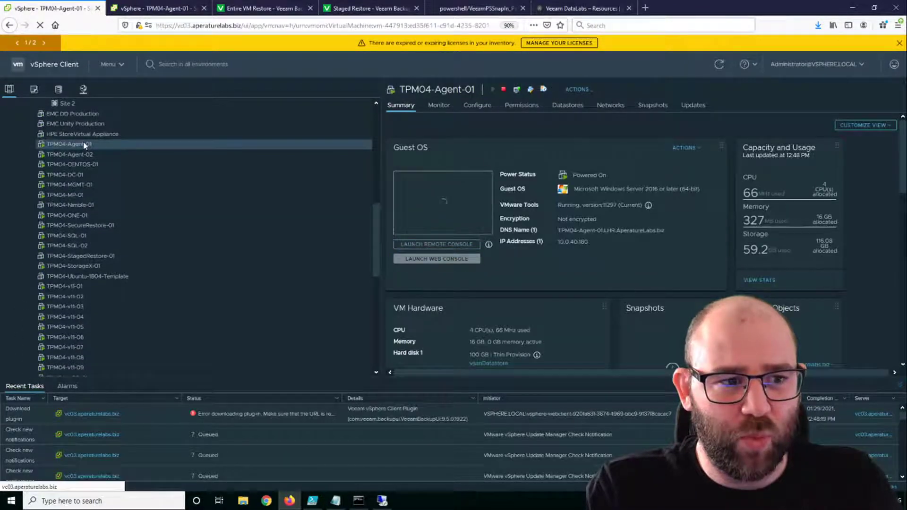
left_click(458, 215)
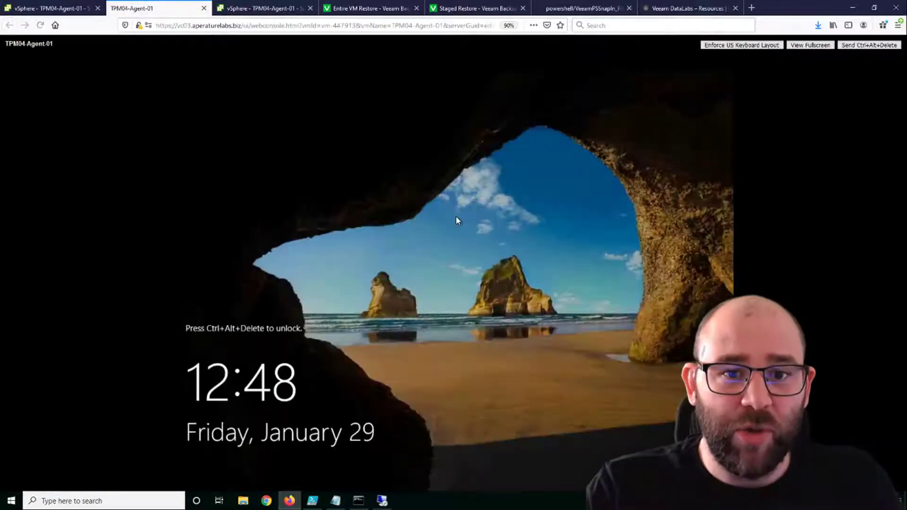
Step: Unlock Windows on the original TPM04-Agent-01 by entering the admin account's password
left_click(867, 45)
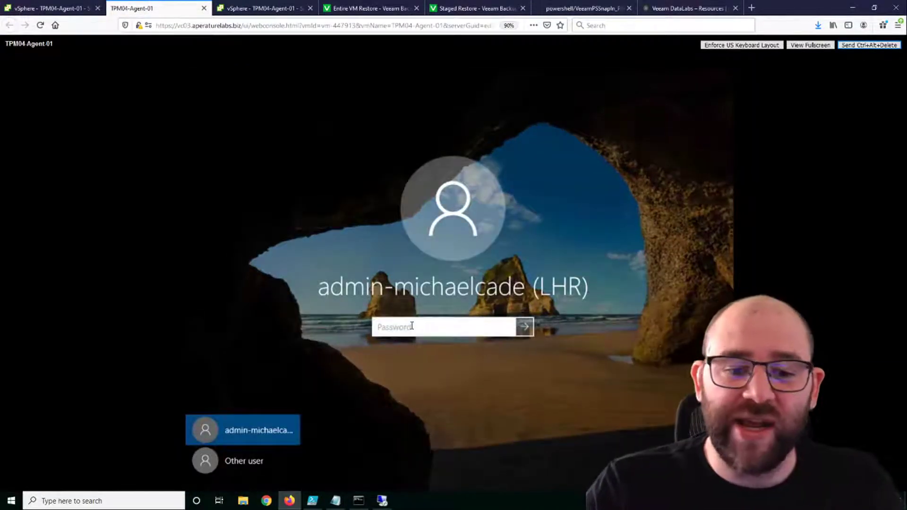
type("******")
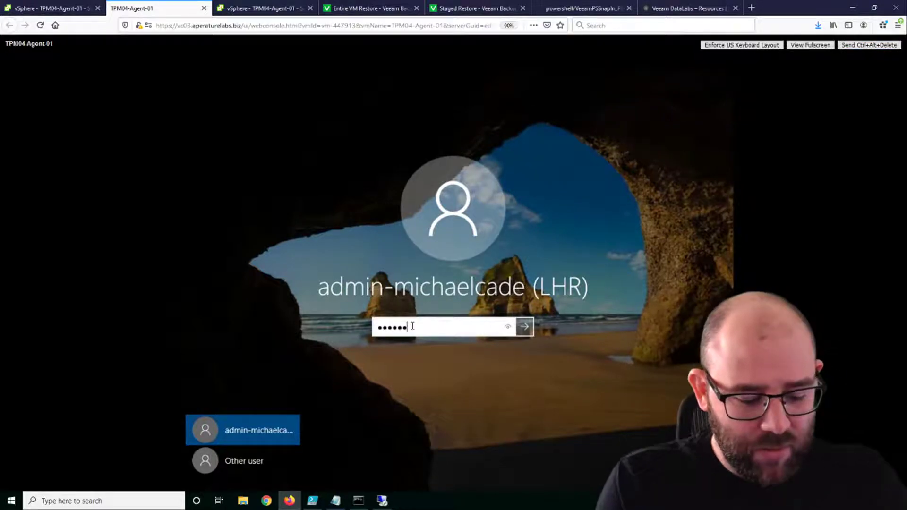
type("****")
key("Return")
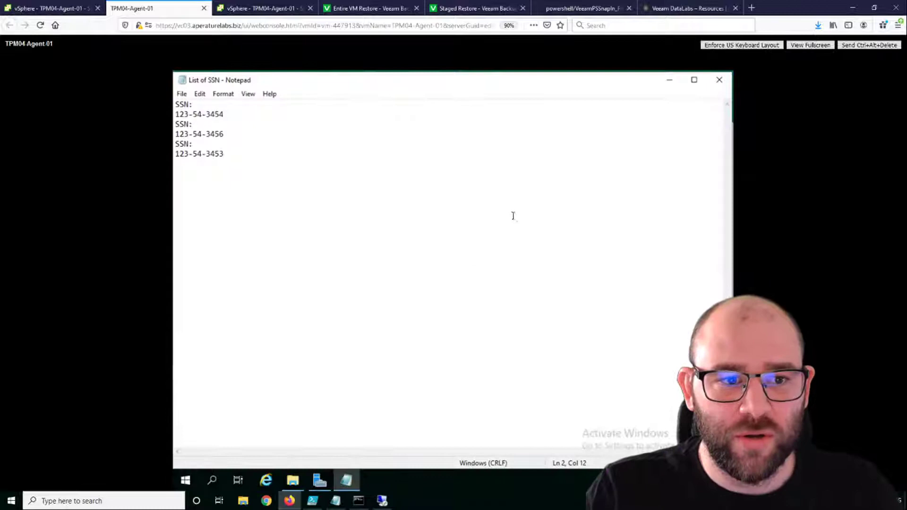
Step: Close the List of SSN file and the Documents folder to inspect the original machine's desktop, and close the web console
left_click(719, 79)
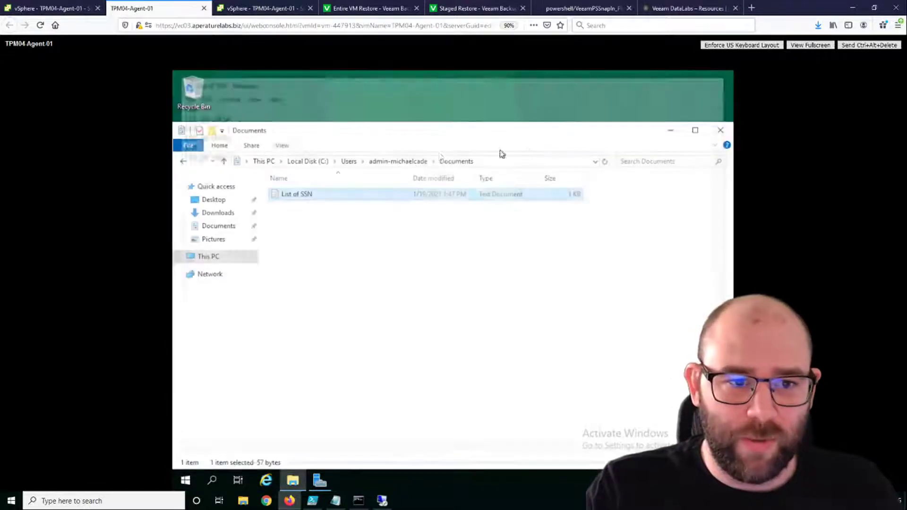
left_click(720, 130)
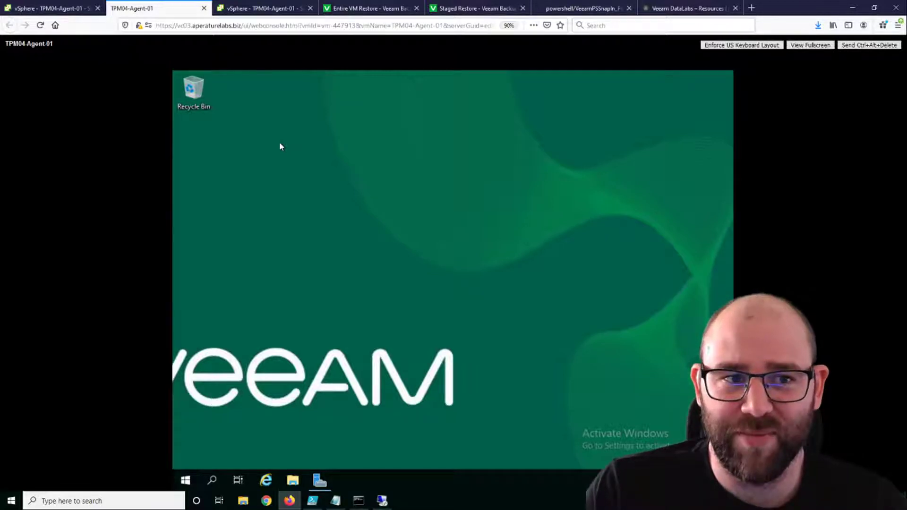
left_click(204, 8)
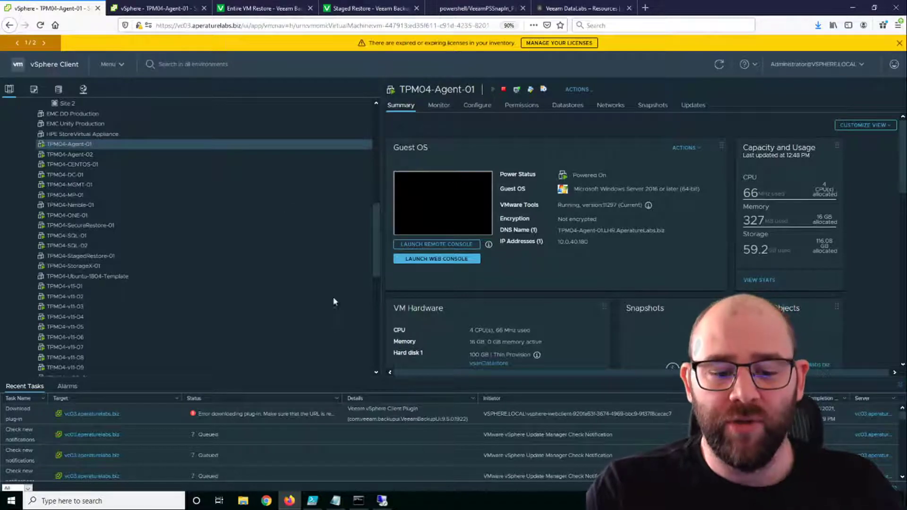
Step: Switch back to the remote desktop session and show the backup jobs in Veeam Backup and Replication's Home view
left_click(381, 500)
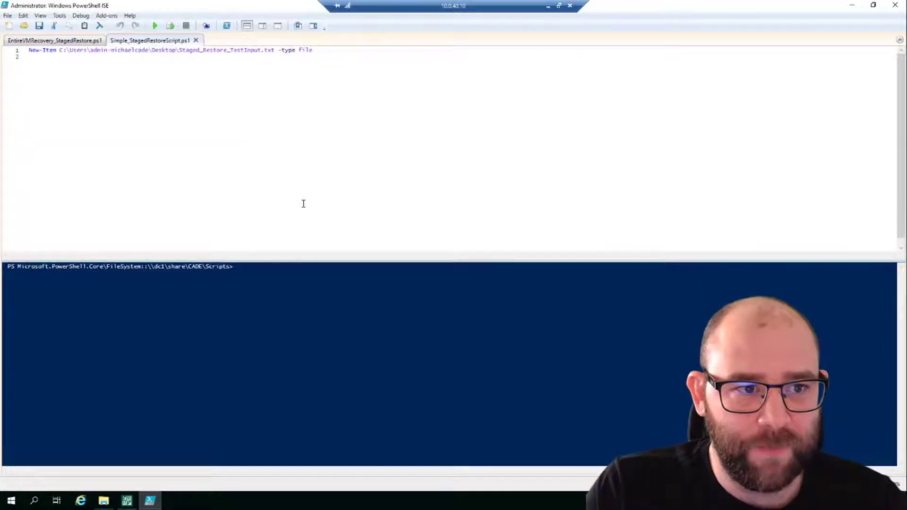
left_click(126, 500)
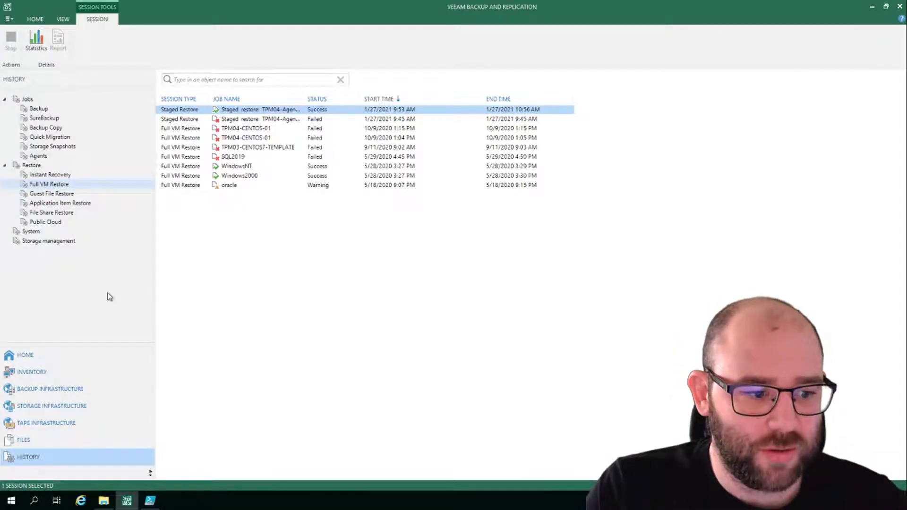
left_click(44, 355)
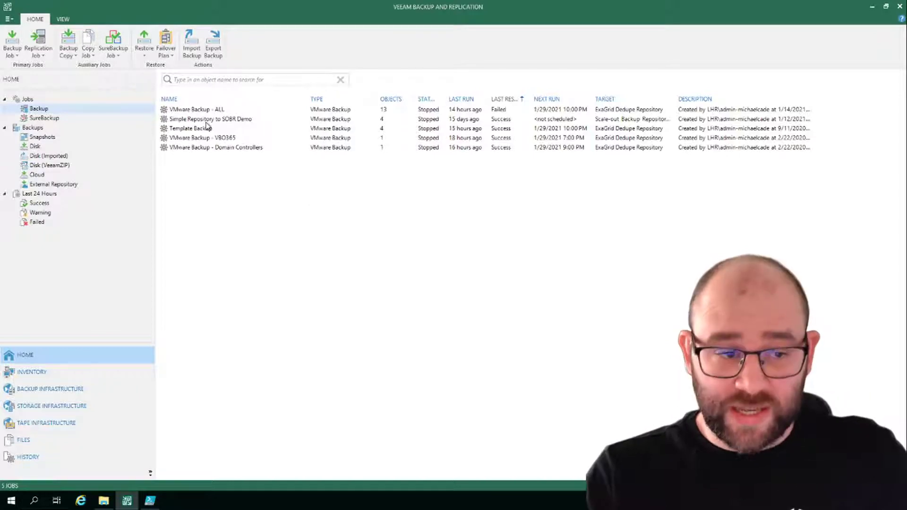
Step: Start a VMware vSphere restore from backup, choosing Entire VM restore to the original or a new location
left_click(143, 47)
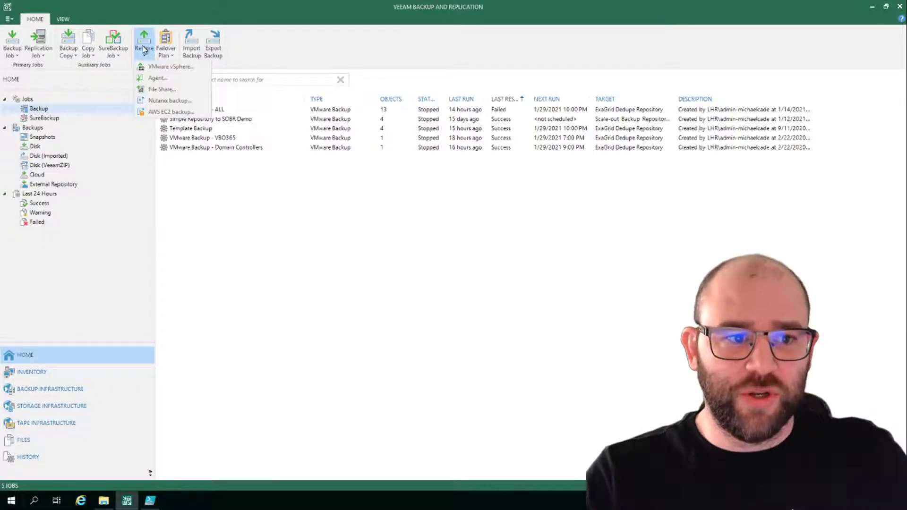
left_click(183, 67)
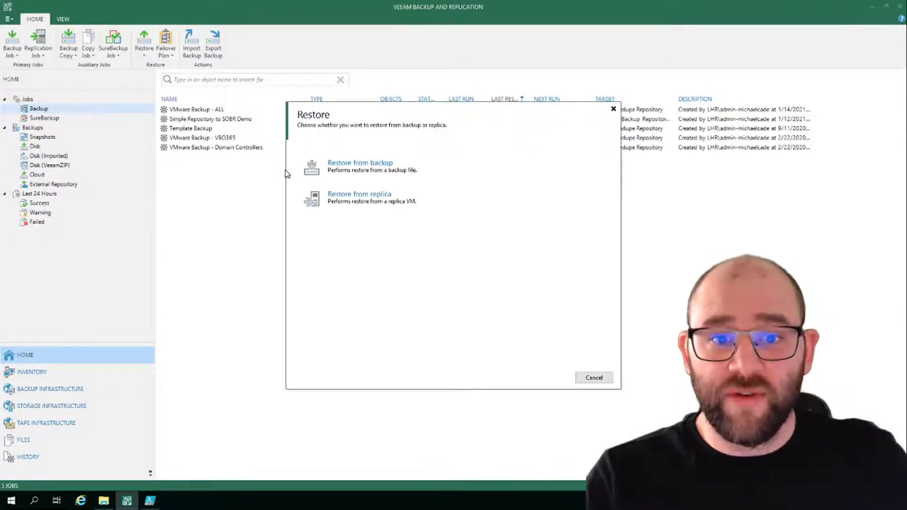
left_click(433, 171)
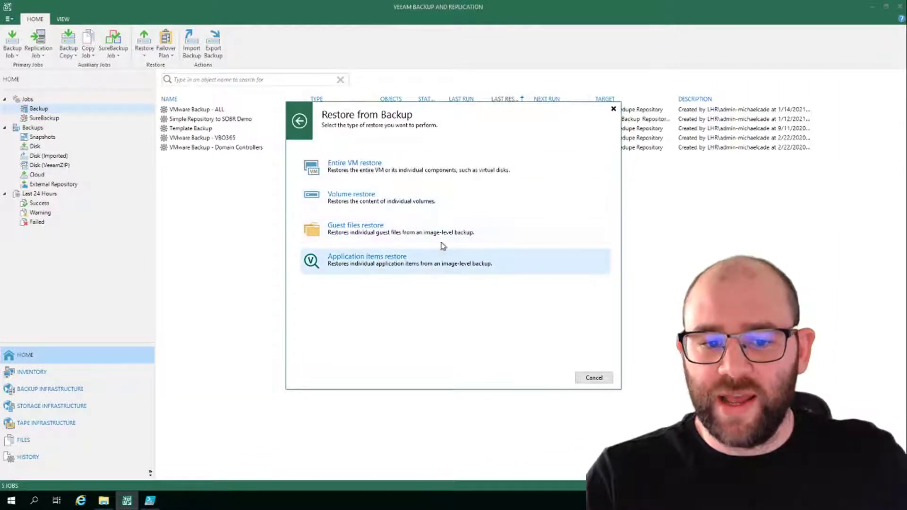
left_click(380, 172)
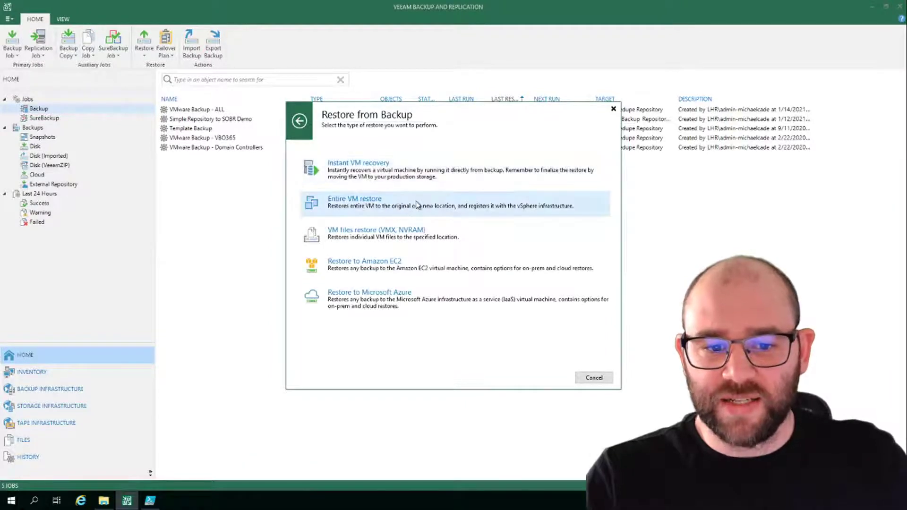
left_click(417, 204)
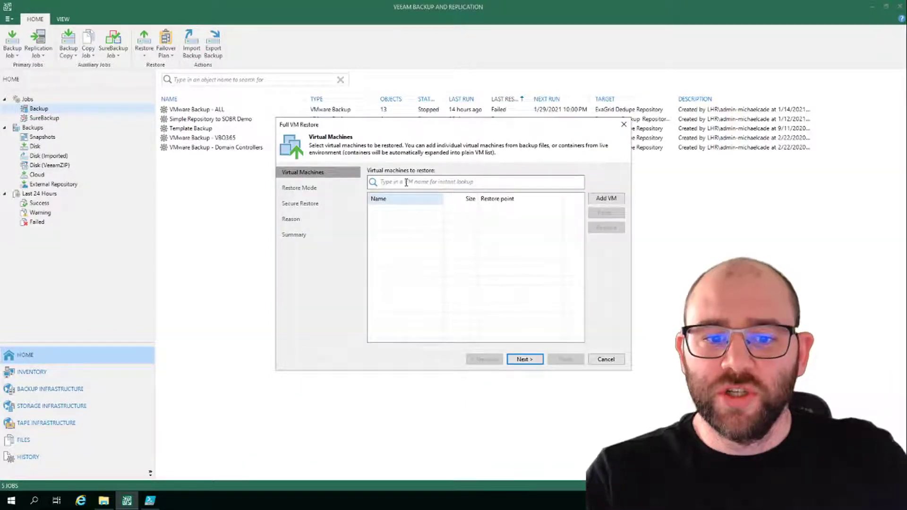
left_click(598, 202)
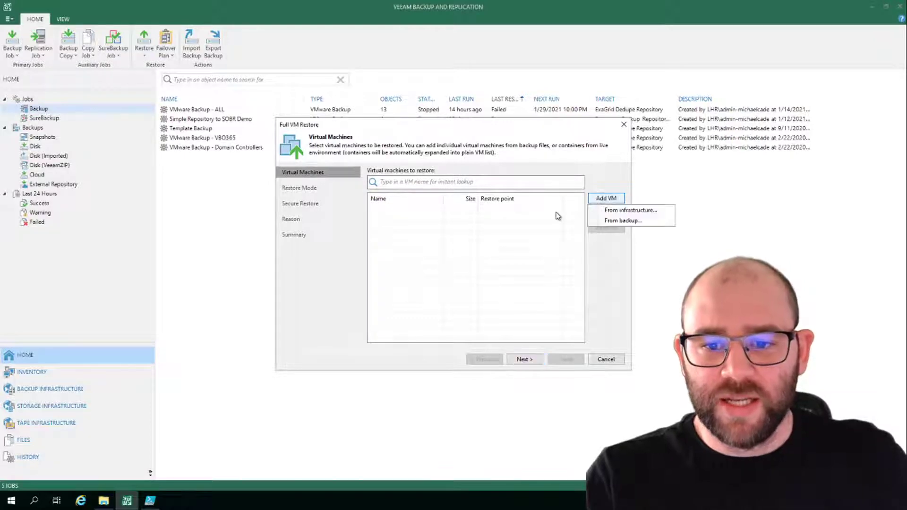
left_click(614, 209)
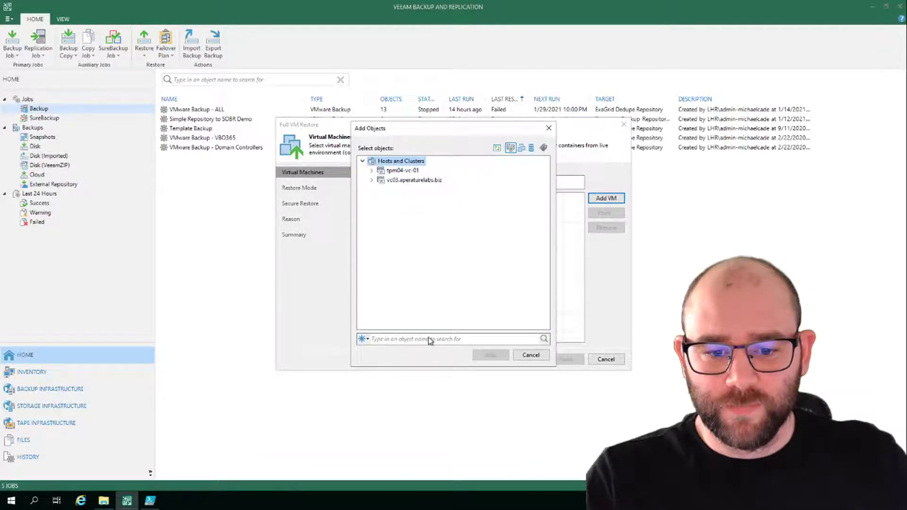
left_click(531, 355)
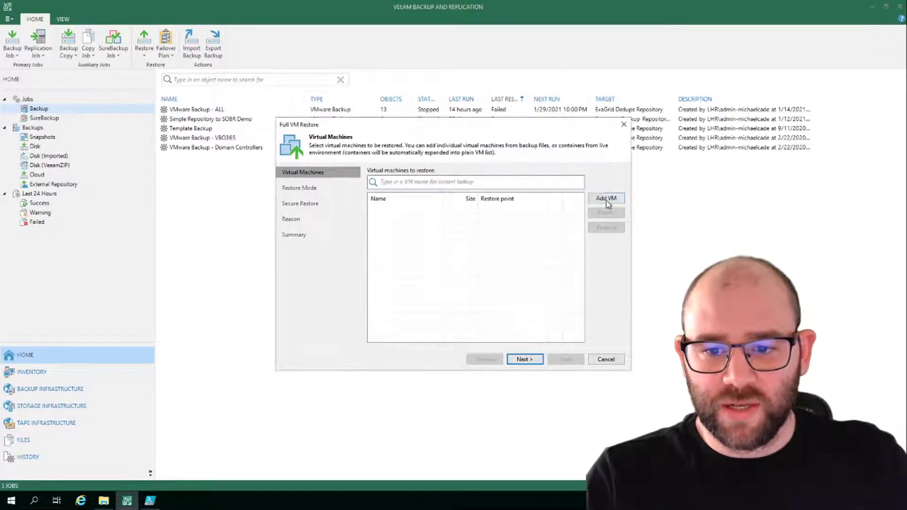
Step: Search the backups for "agent" and add TPM04-Agent-01 as the virtual machine to restore
left_click(608, 201)
left_click(618, 221)
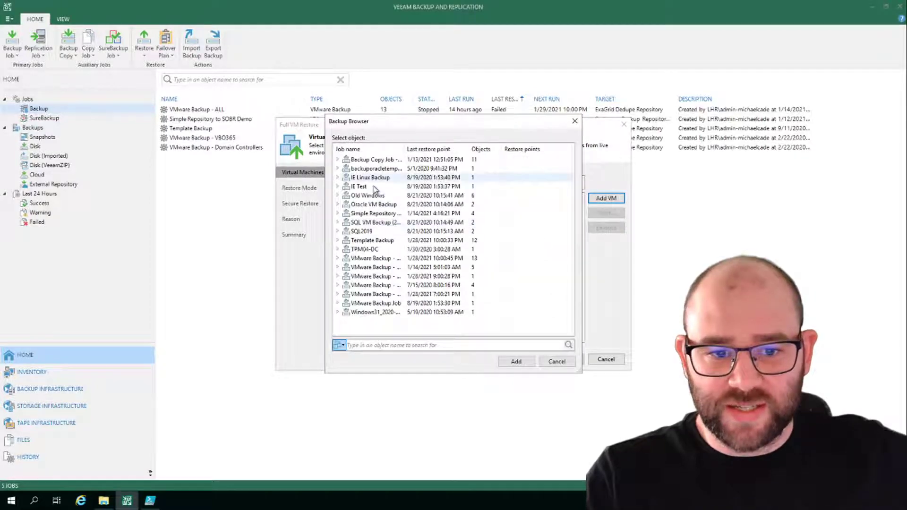
left_click(402, 350)
type("agnet")
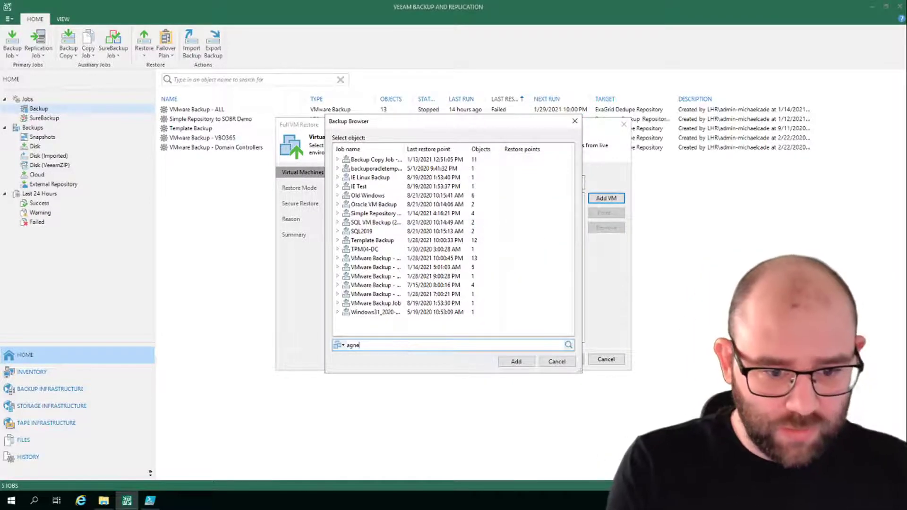
key("BackSpace")
key("BackSpace")
type("mnt")
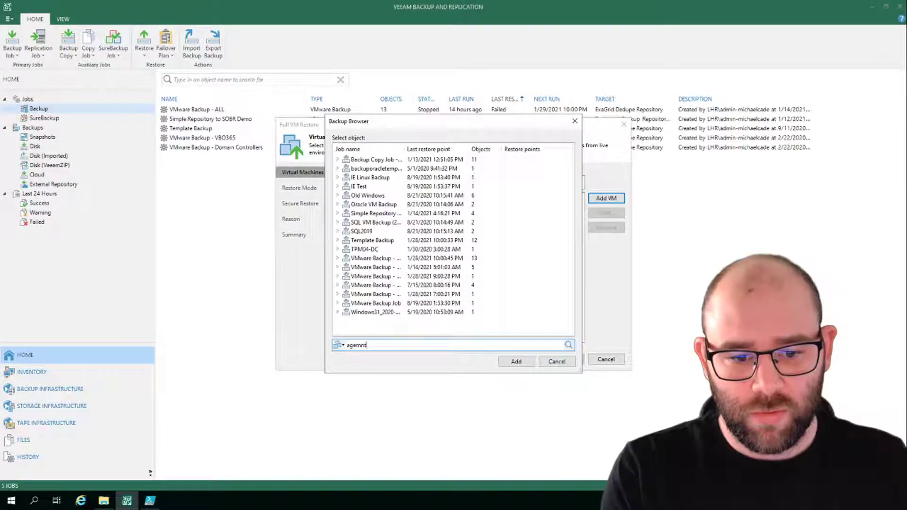
key("BackSpace")
key("BackSpace")
key("BackSpace")
type("nt")
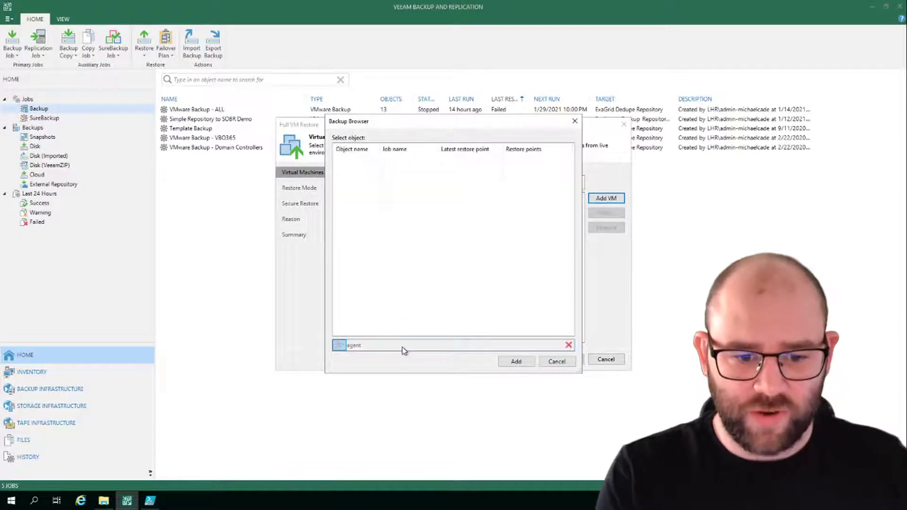
double_click(348, 163)
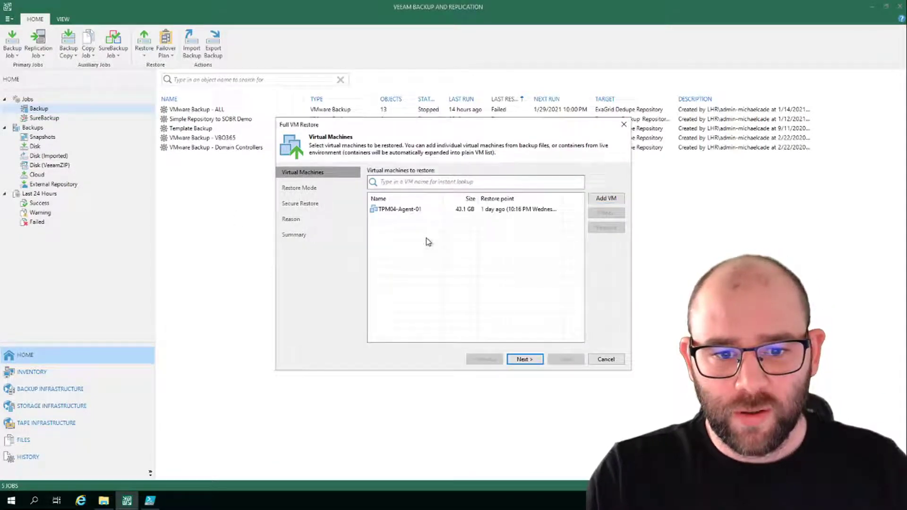
Step: Choose Staged restore as the restore mode, and inspect the backup proxy options without changing them
left_click(532, 358)
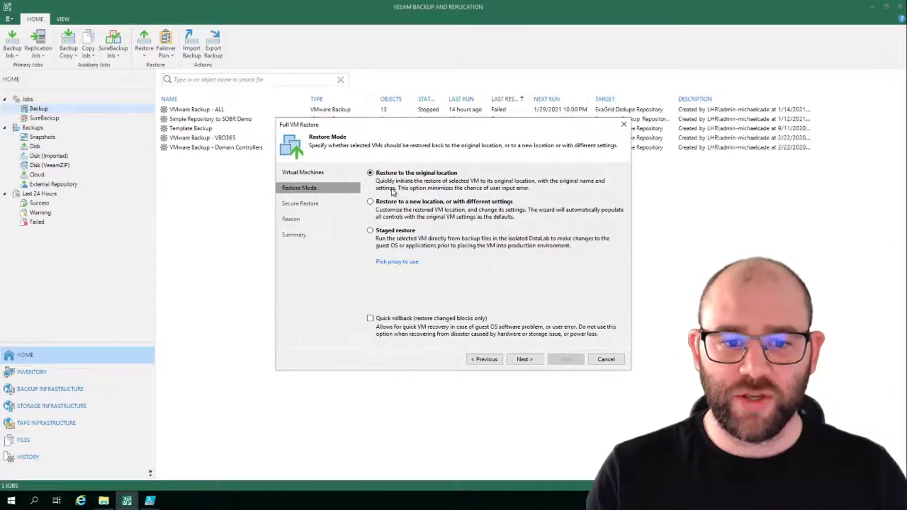
left_click(388, 202)
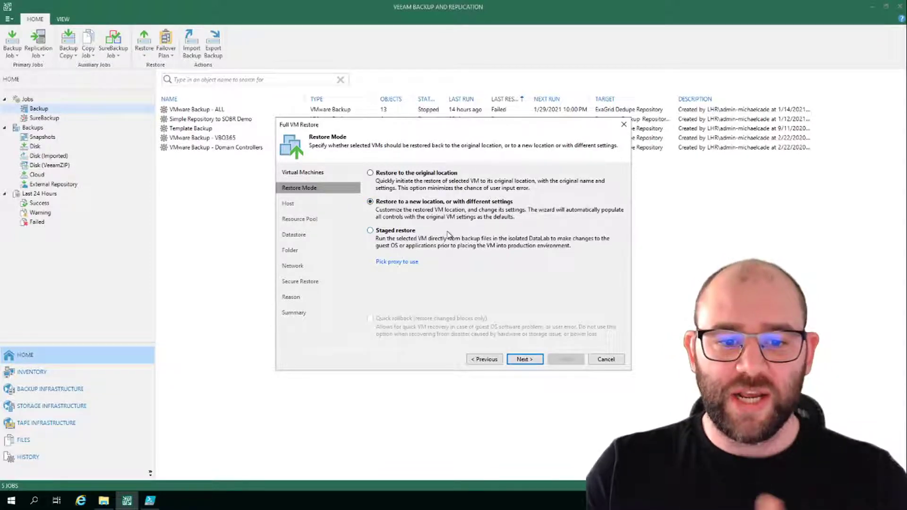
left_click(369, 230)
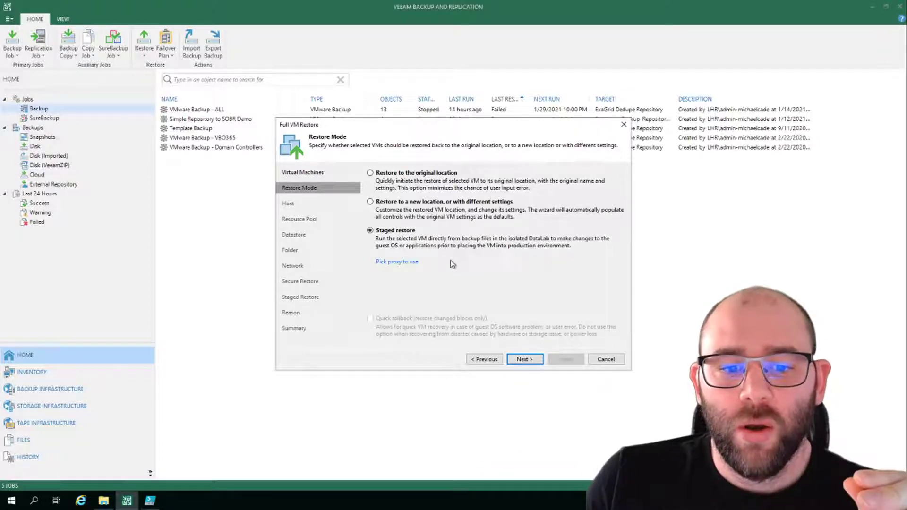
left_click(401, 266)
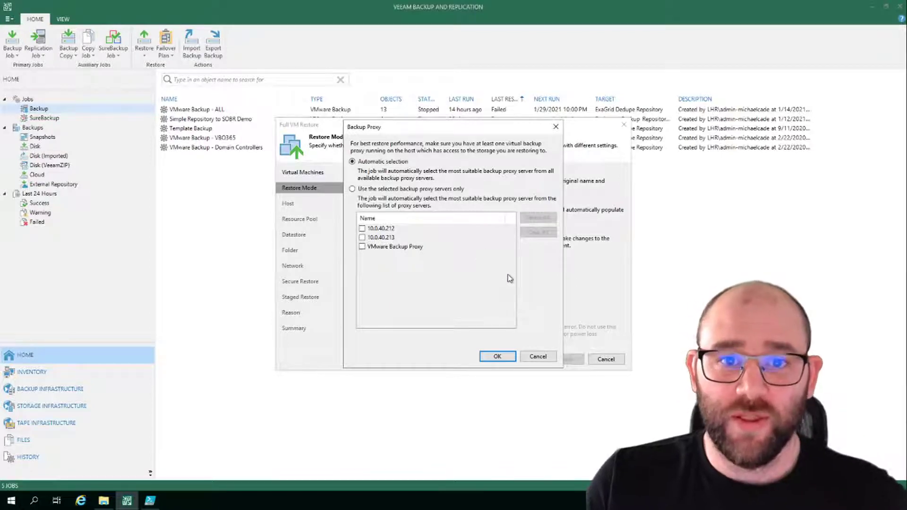
left_click(537, 356)
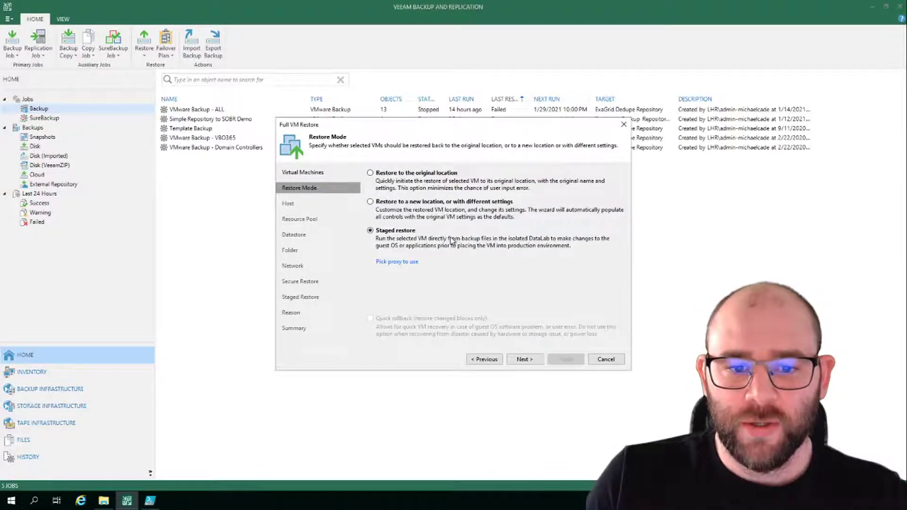
Step: Set the destination host for TPM04-Agent-01 to tpm01-113.aperaturelabs.biz in the MEGA-03 cluster under vc03.aperaturelabs.biz
left_click(524, 359)
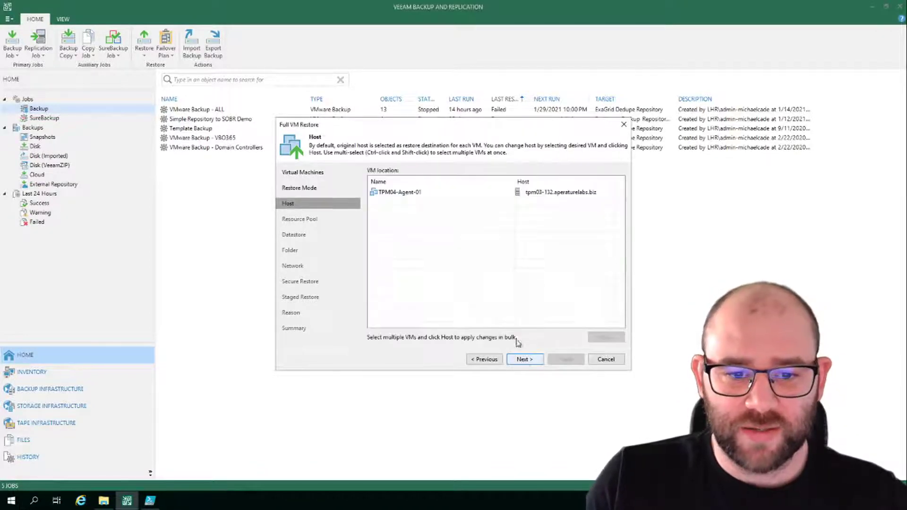
left_click(473, 192)
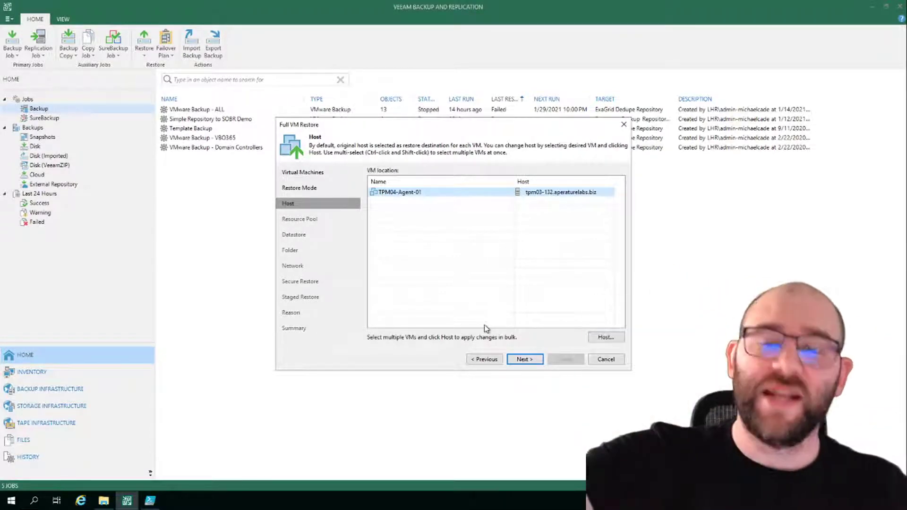
left_click(613, 338)
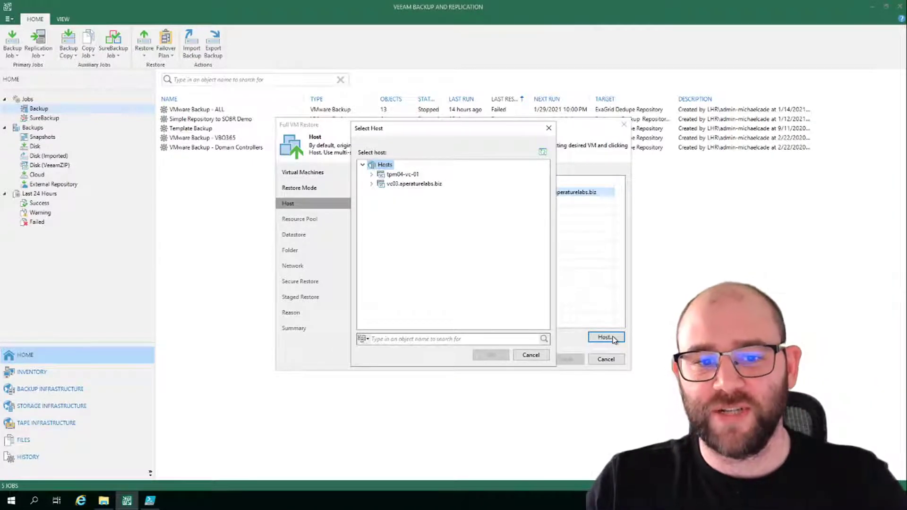
left_click(372, 184)
left_click(380, 193)
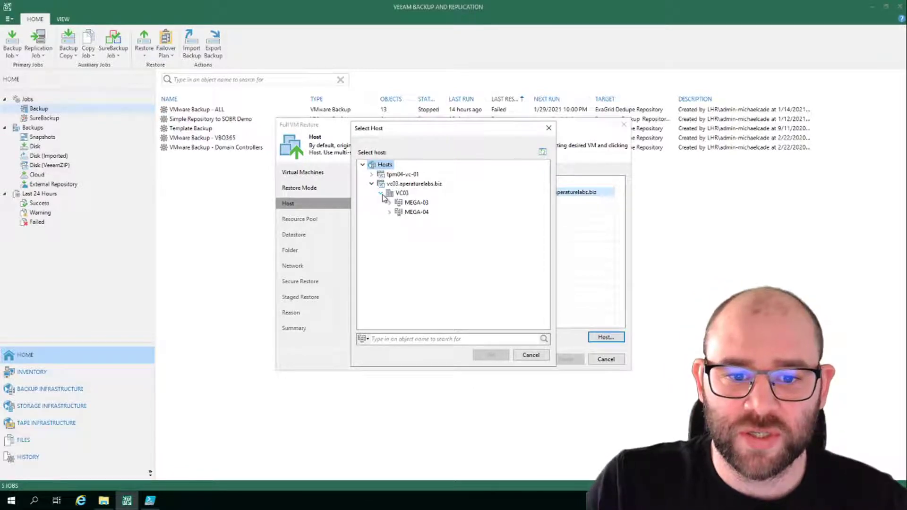
left_click(395, 203)
left_click(390, 203)
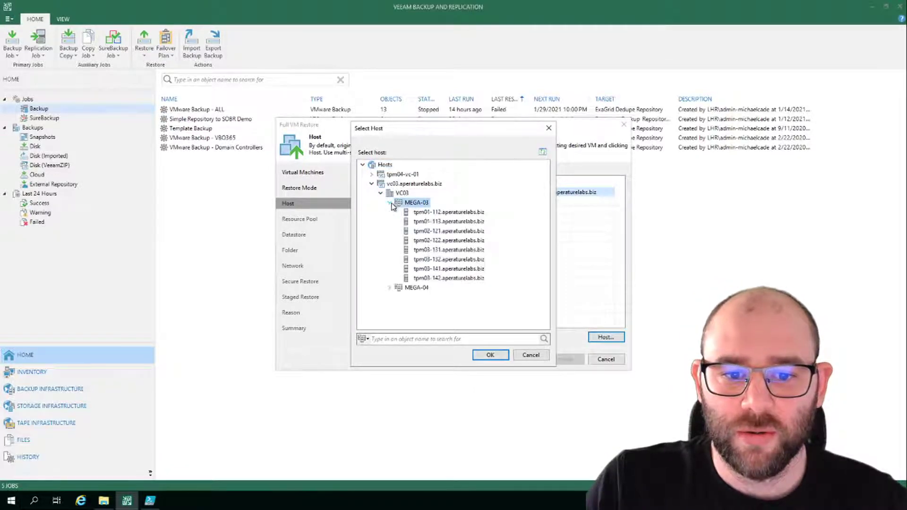
left_click(464, 221)
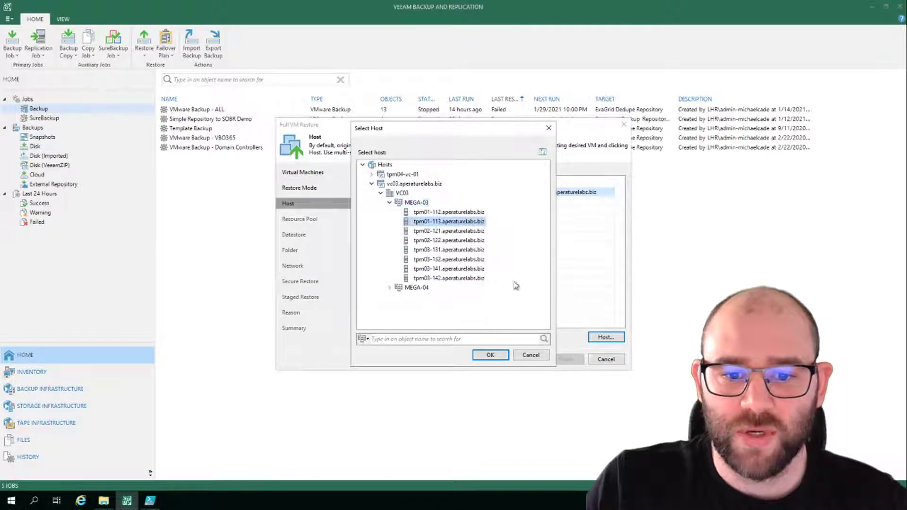
left_click(491, 355)
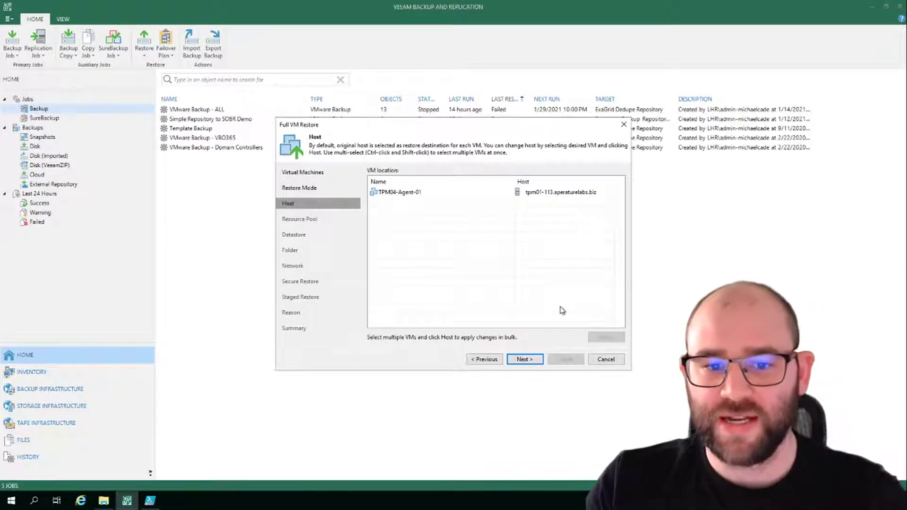
Step: Keep the default resource pool, datastore and folder for the restore, and agree to overwrite the existing VM of the same name
left_click(528, 360)
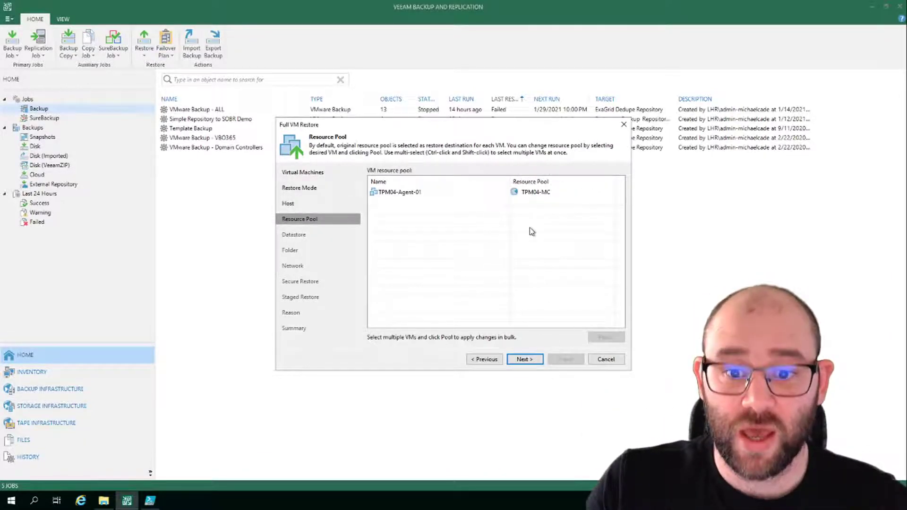
left_click(534, 359)
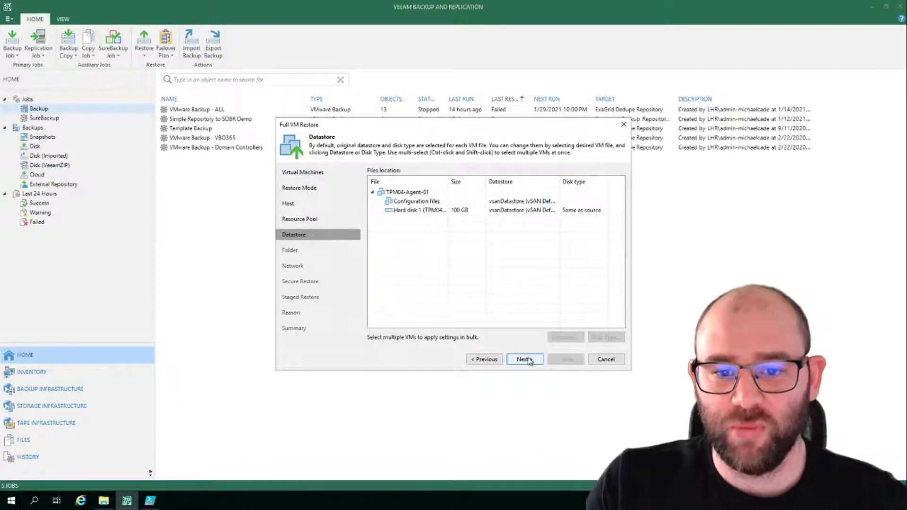
left_click(531, 212)
left_click(525, 359)
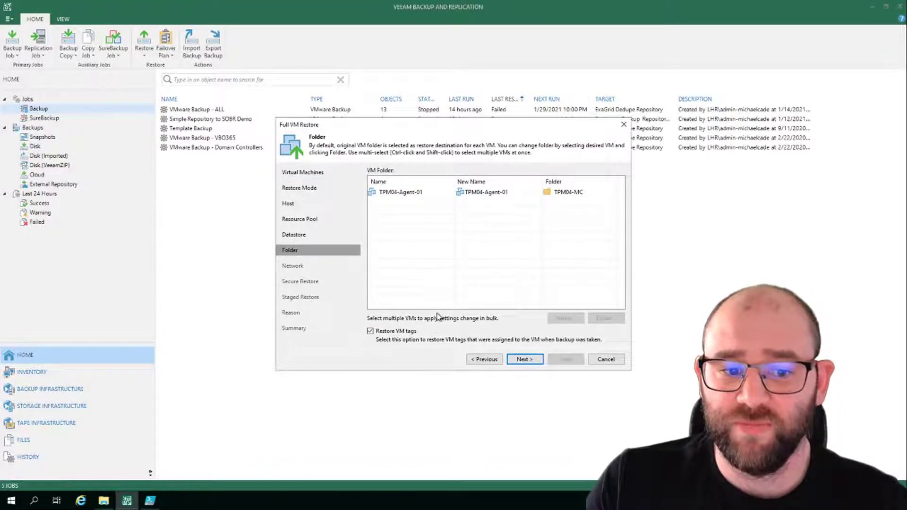
left_click(524, 359)
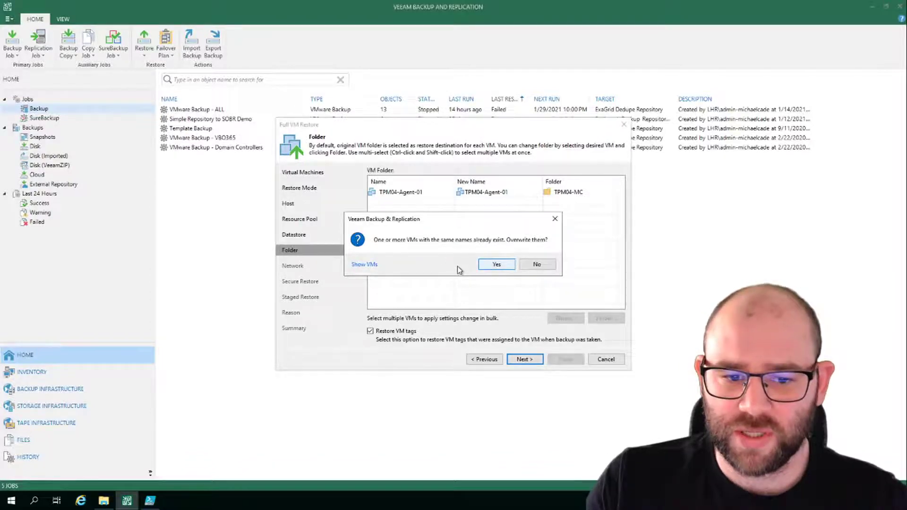
left_click(491, 265)
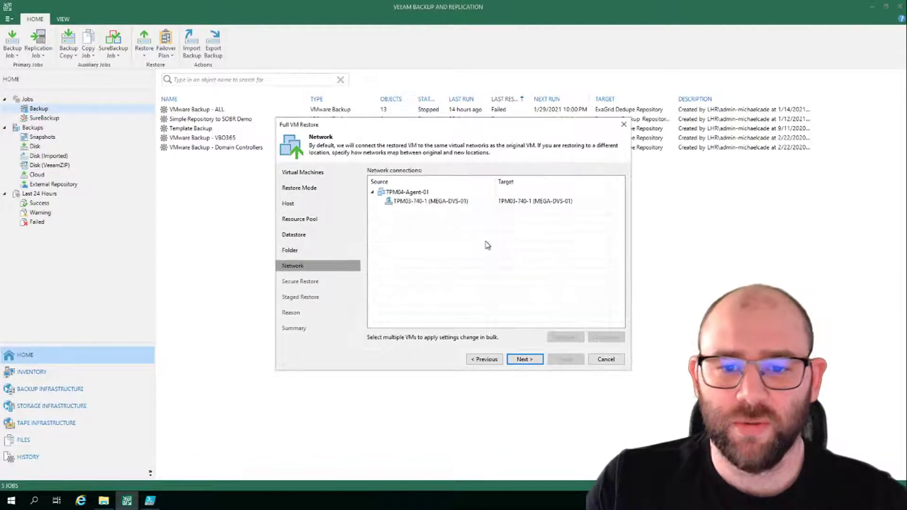
Step: Revisit the Folder settings and confirm the overwrite again, then accept the default network mapping and leave the malware scan off
left_click(491, 362)
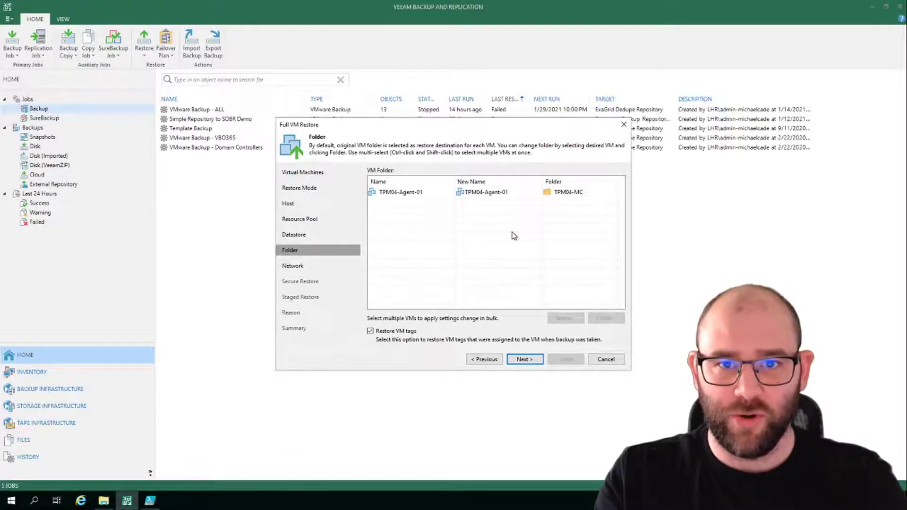
left_click(530, 359)
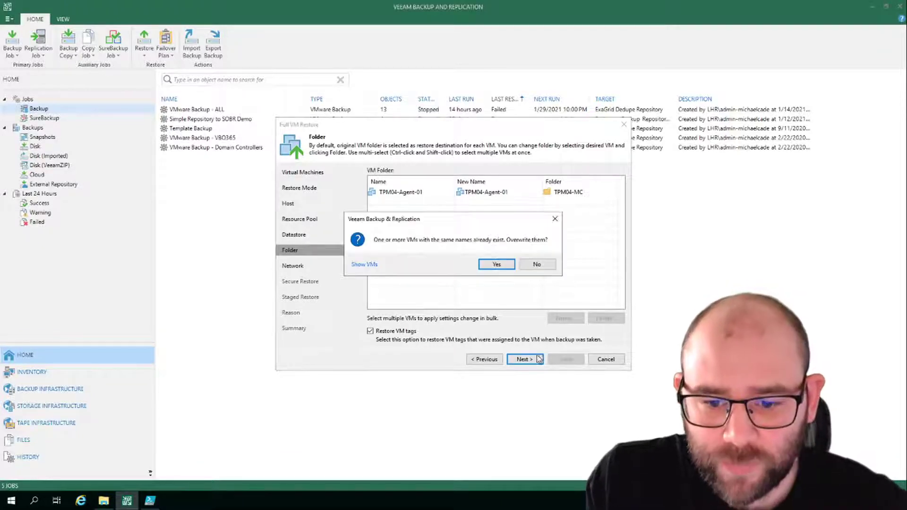
left_click(496, 264)
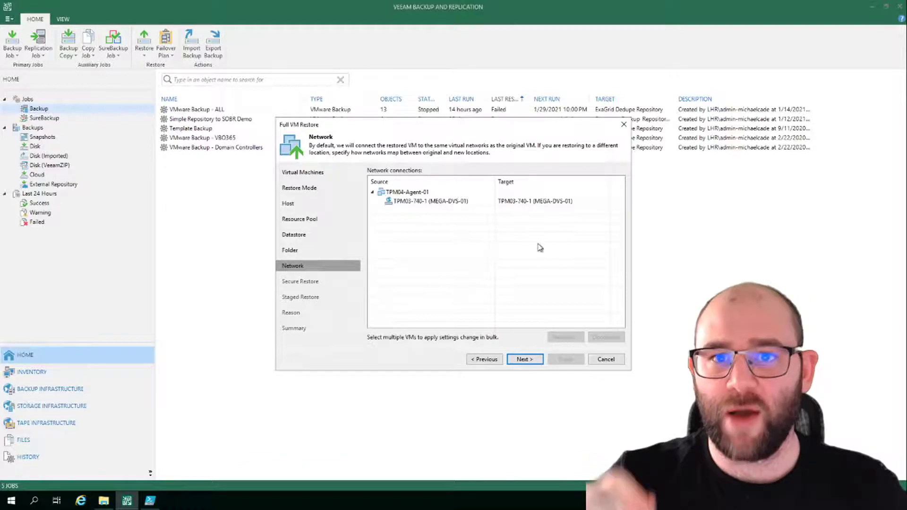
left_click(530, 362)
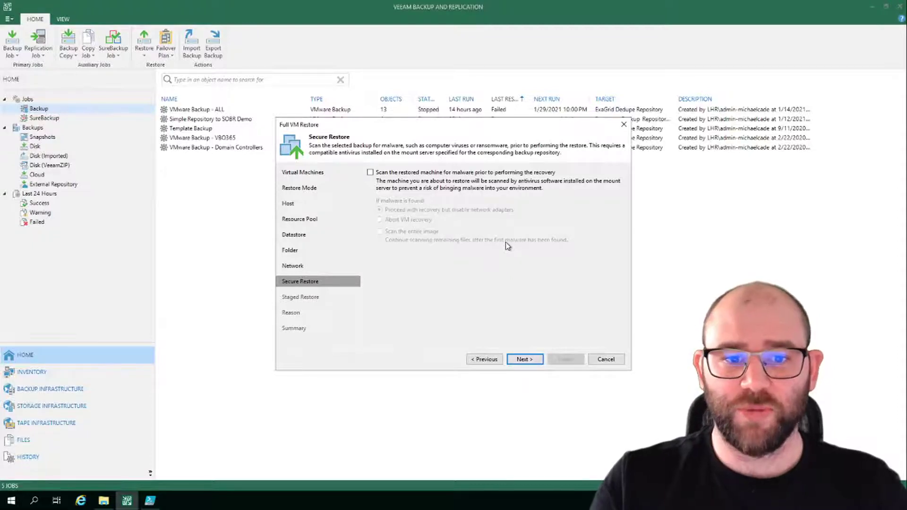
left_click(526, 360)
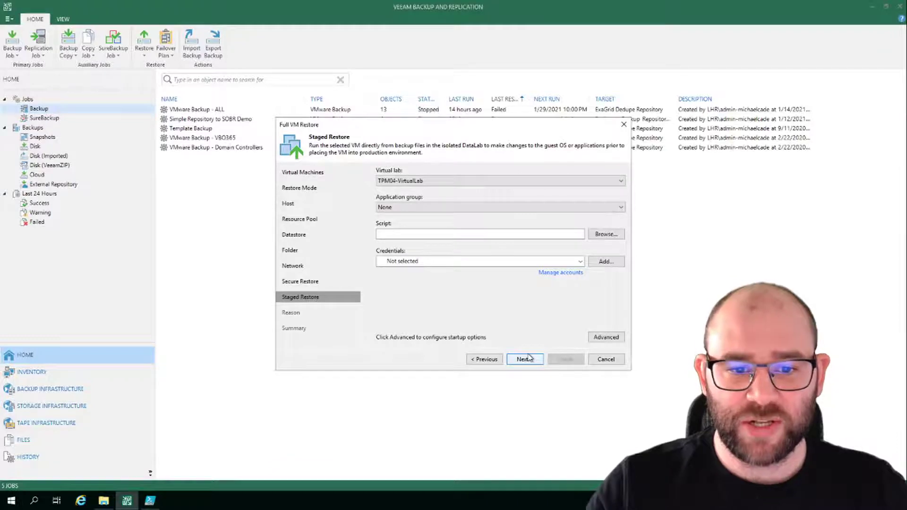
Step: Review the available virtual labs and application groups, keeping TPM04-VirtualLab and no application group
left_click(621, 182)
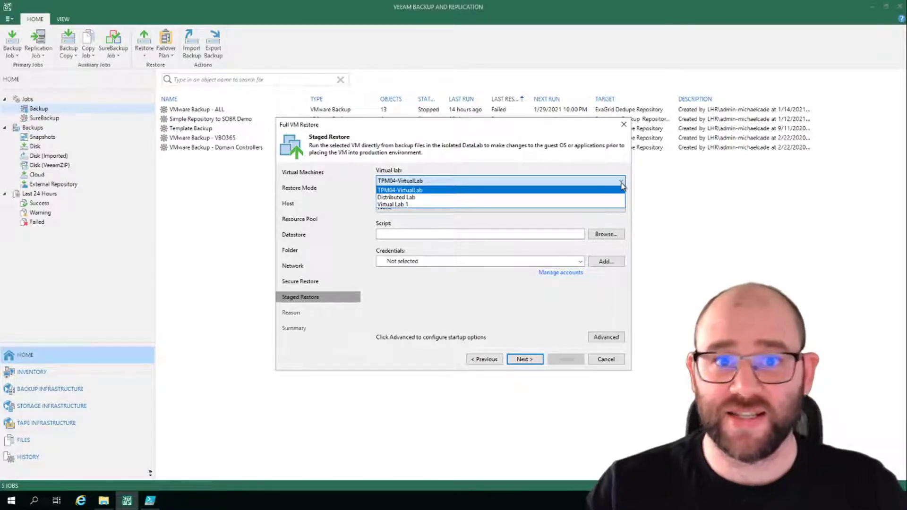
left_click(534, 167)
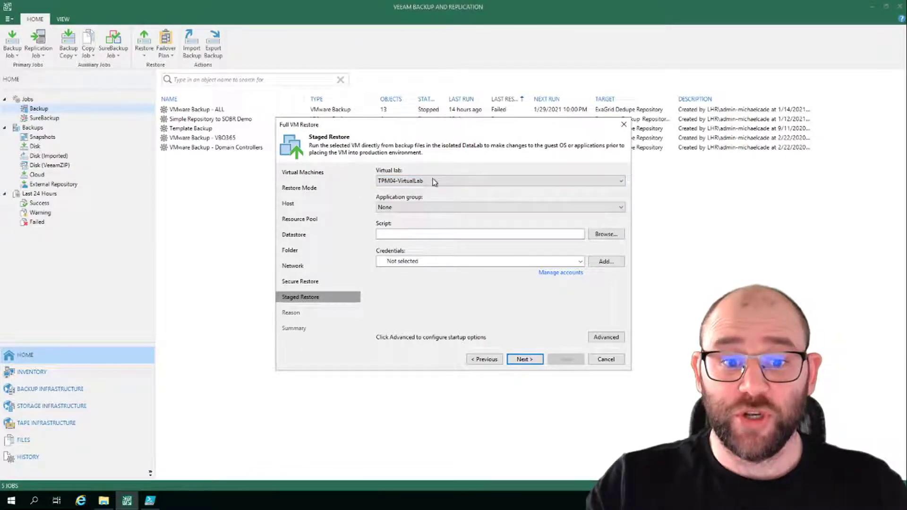
left_click(549, 211)
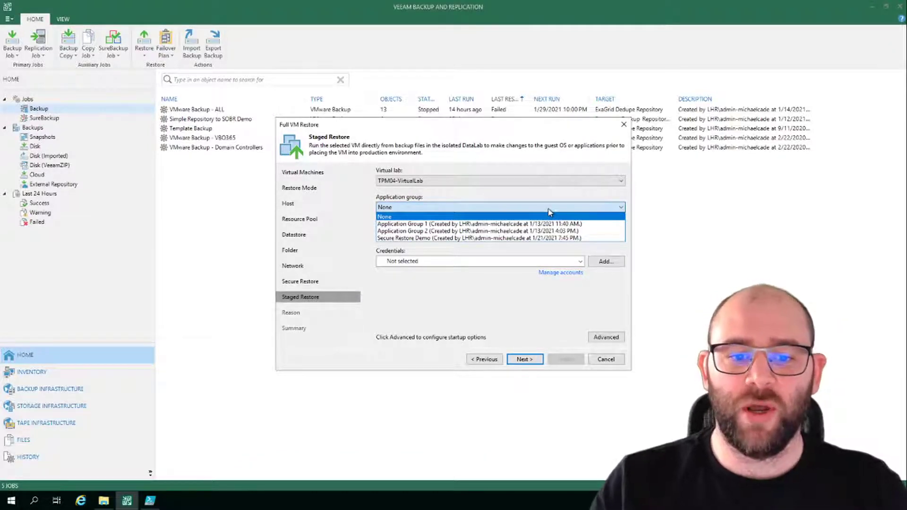
left_click(525, 197)
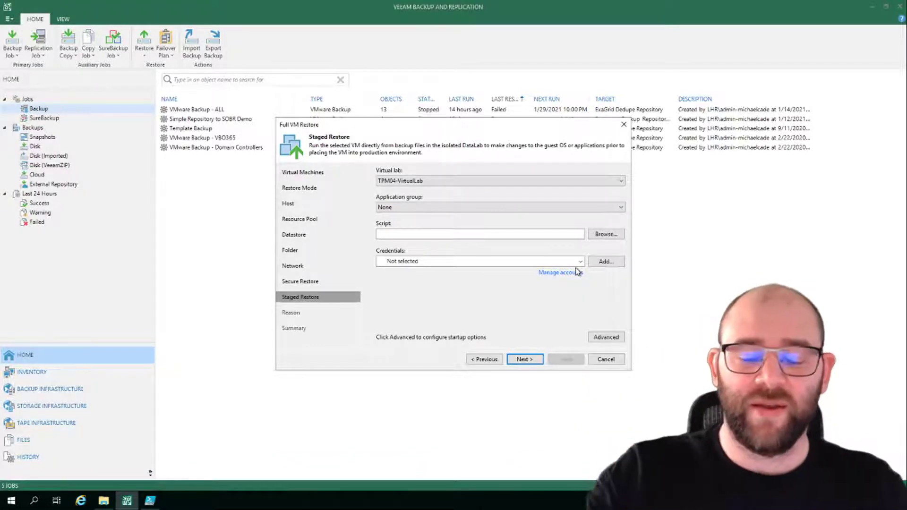
Step: Set the staged restore script to Simple_StagedRestoreScript.ps1 from the admin user's Desktop folder on the backup server, filtering for PowerShell files
left_click(598, 235)
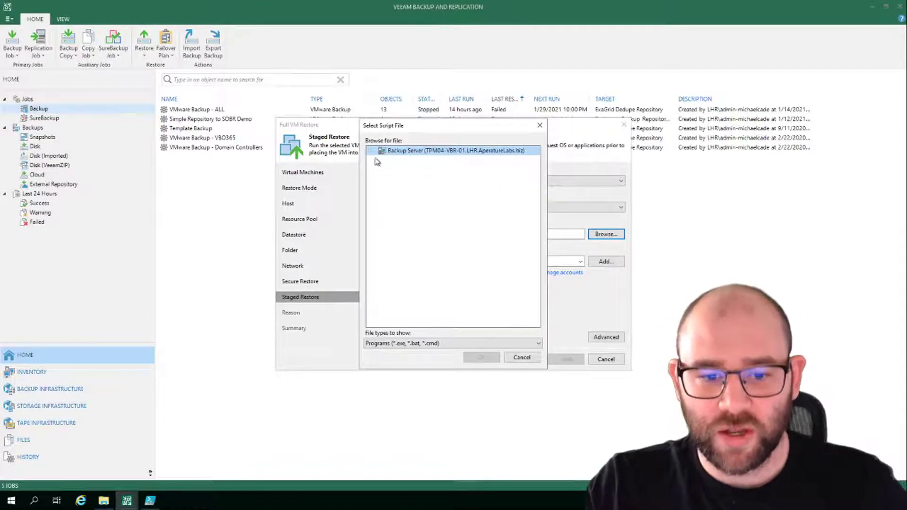
left_click(444, 343)
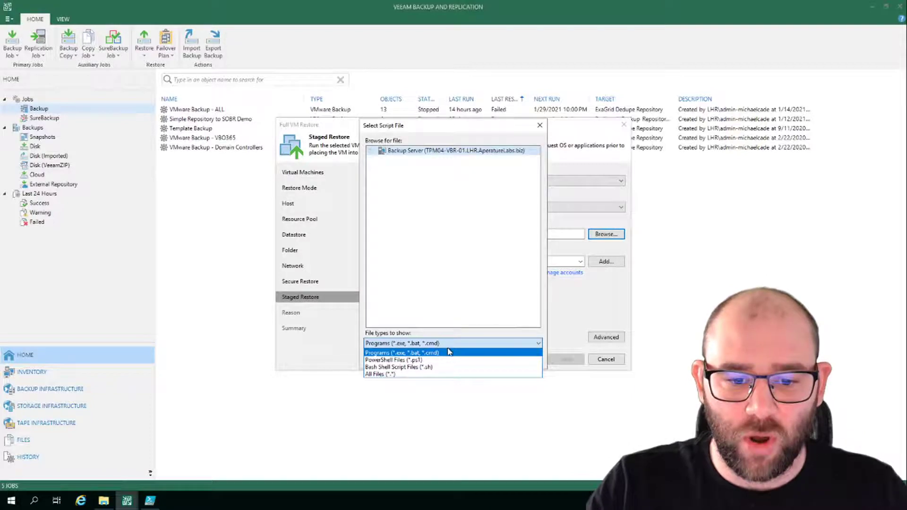
left_click(427, 360)
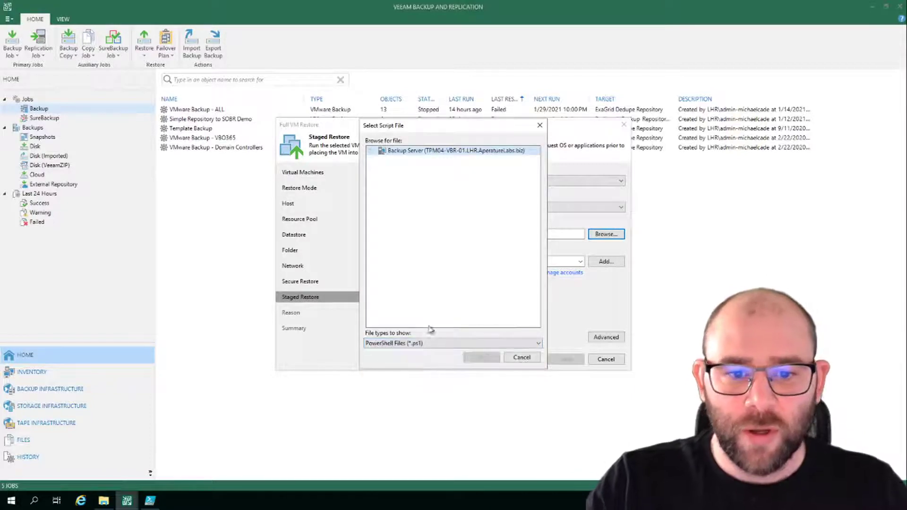
left_click(371, 151)
left_click(377, 161)
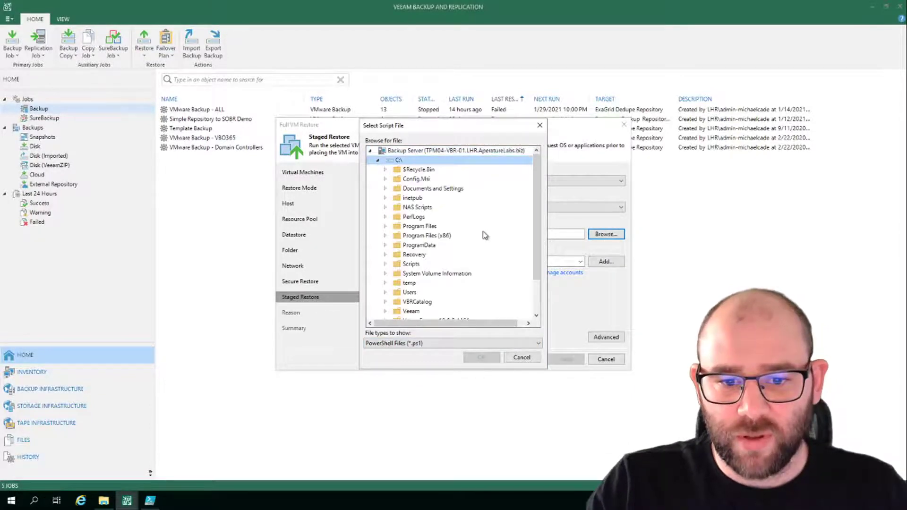
left_click(409, 292)
left_click(385, 292)
scroll(475, 294, "down", 2)
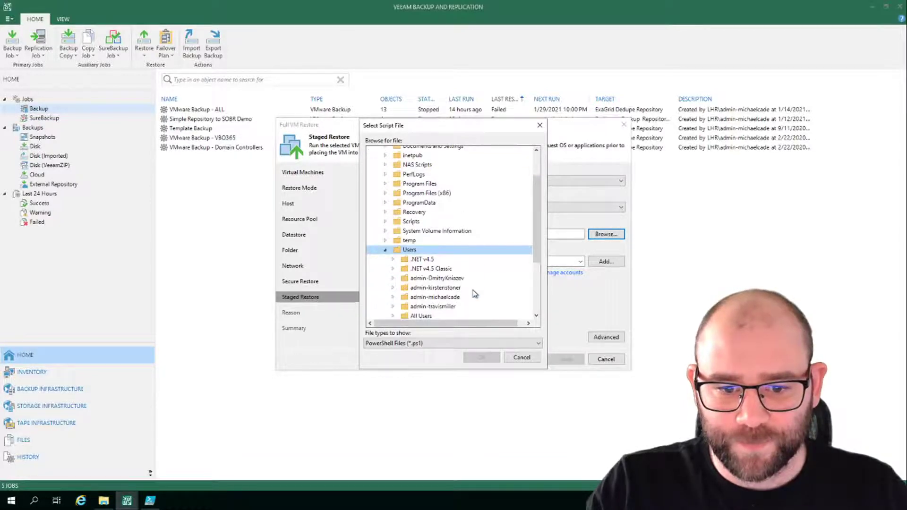
double_click(435, 283)
scroll(442, 283, "down", 3)
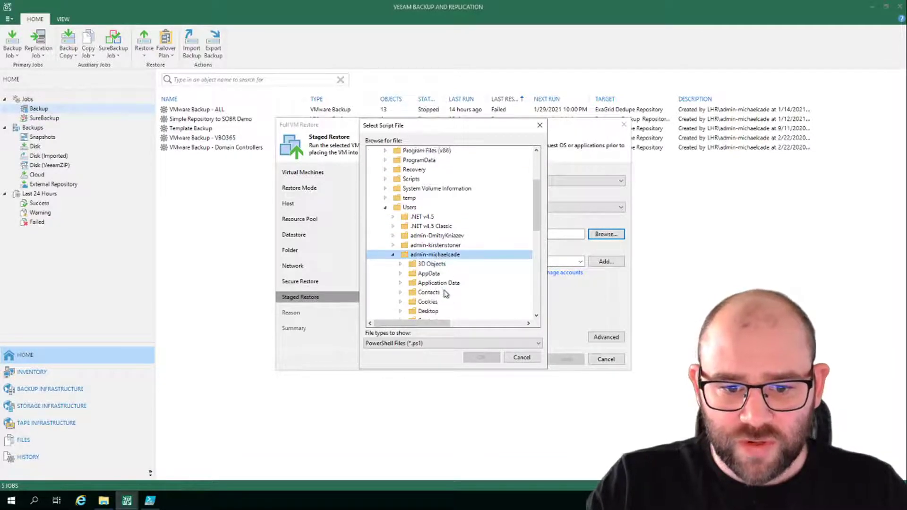
double_click(429, 263)
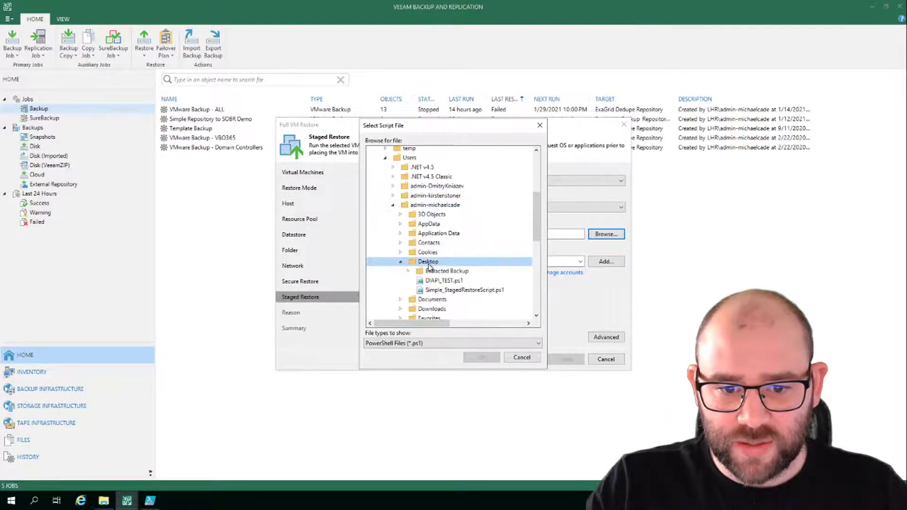
left_click(457, 290)
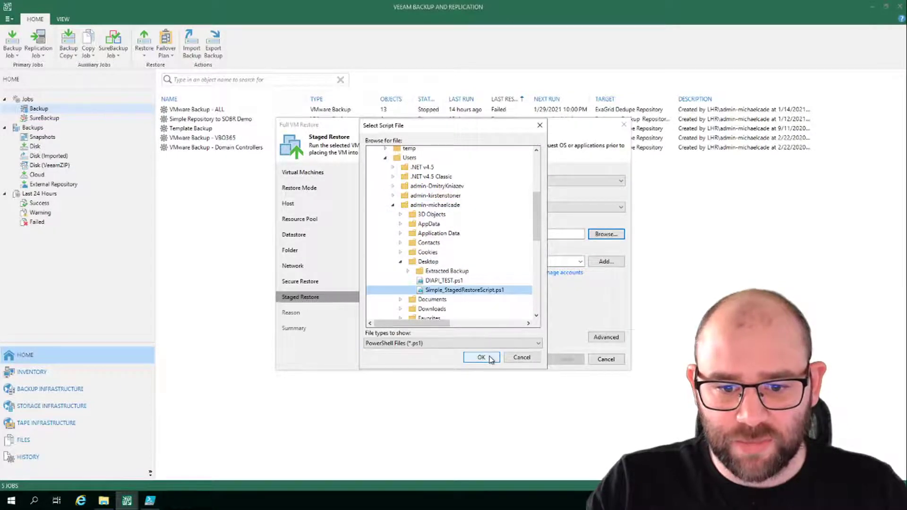
left_click(481, 357)
Step: Choose the LHR domain admin account as the credentials for running the staged restore script
left_click(580, 262)
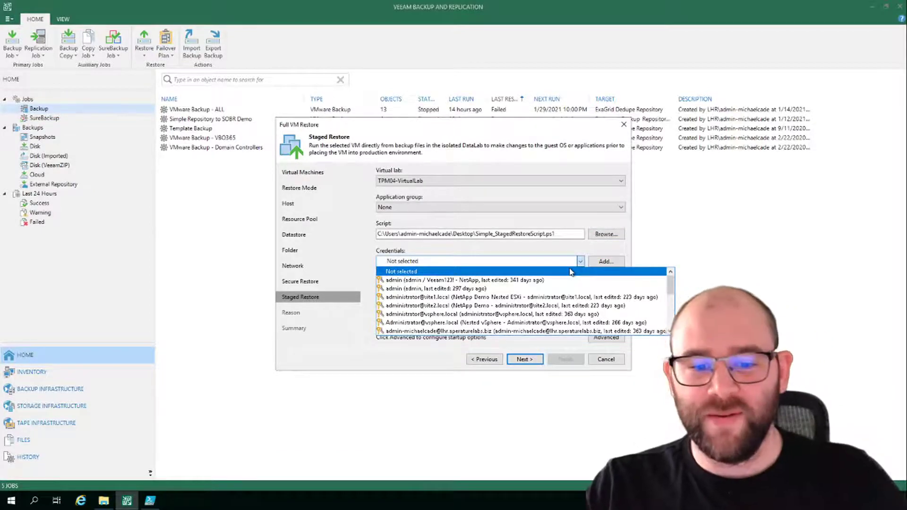
scroll(486, 289, "down", 4)
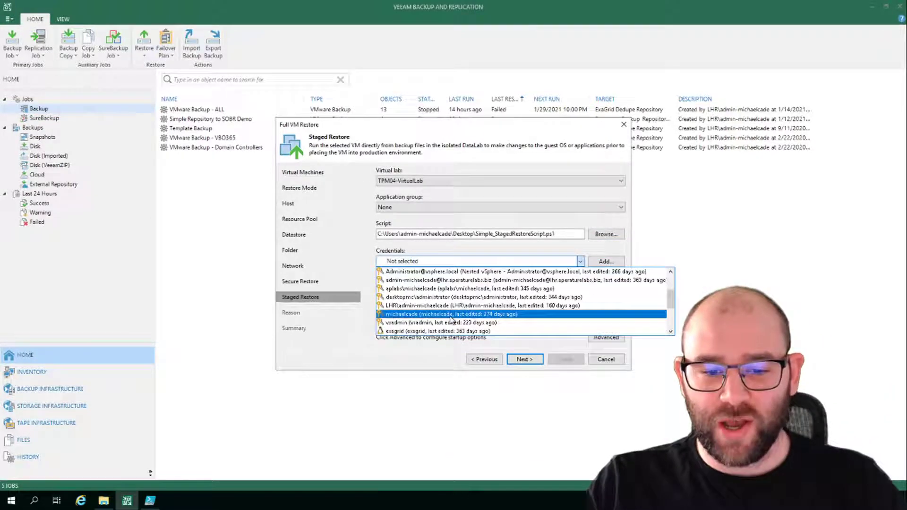
left_click(433, 281)
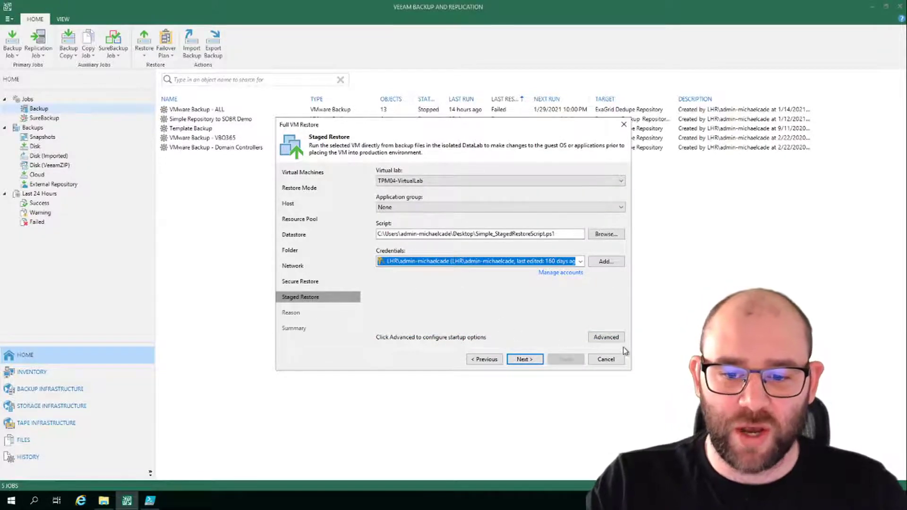
Step: Open the advanced startup options and try allocating 50 percent and 200 percent of memory to the VM
left_click(606, 337)
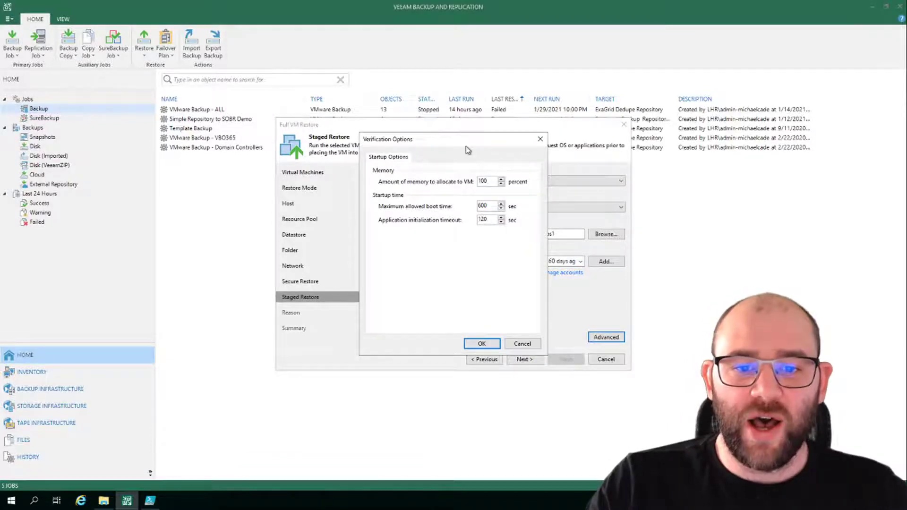
left_click_drag(528, 143, 484, 143)
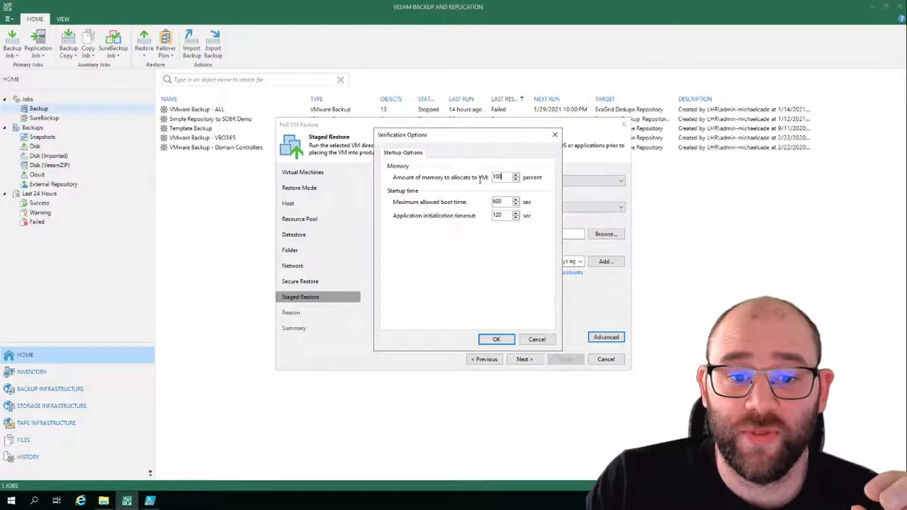
left_click_drag(502, 178, 478, 180)
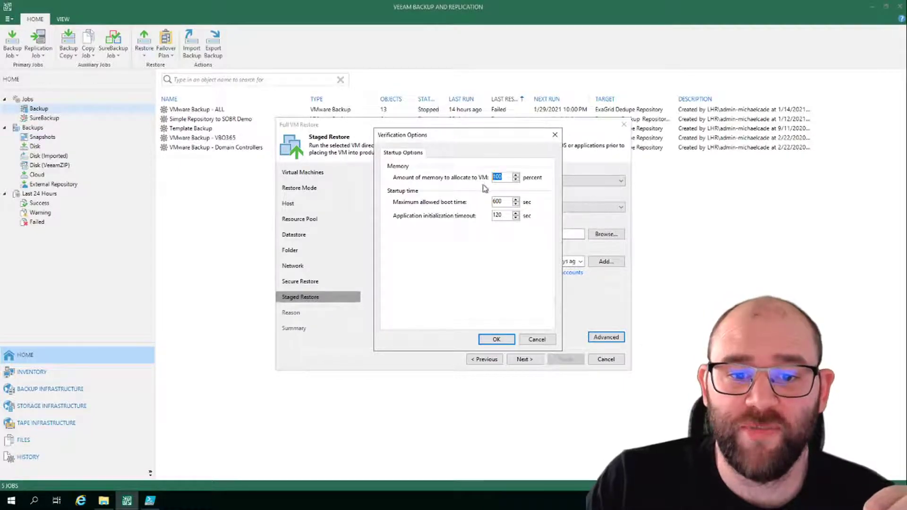
left_click(509, 178)
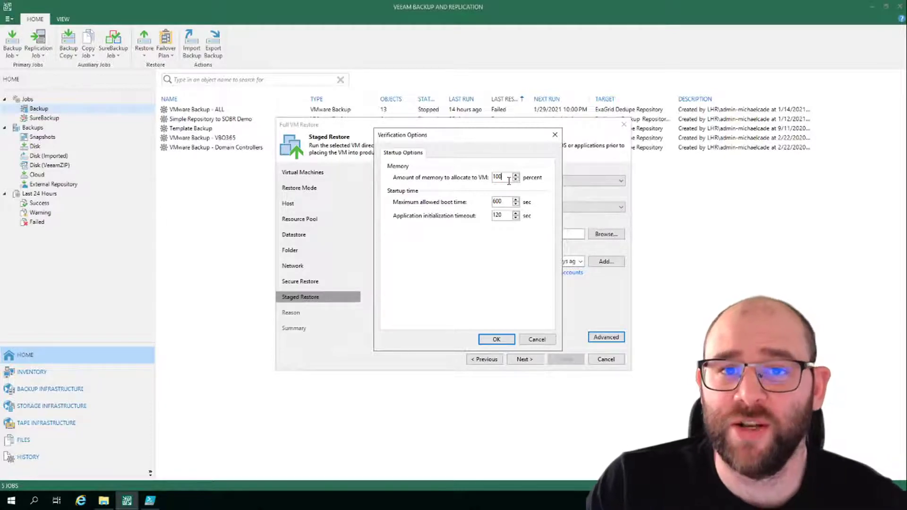
left_click_drag(506, 177, 473, 178)
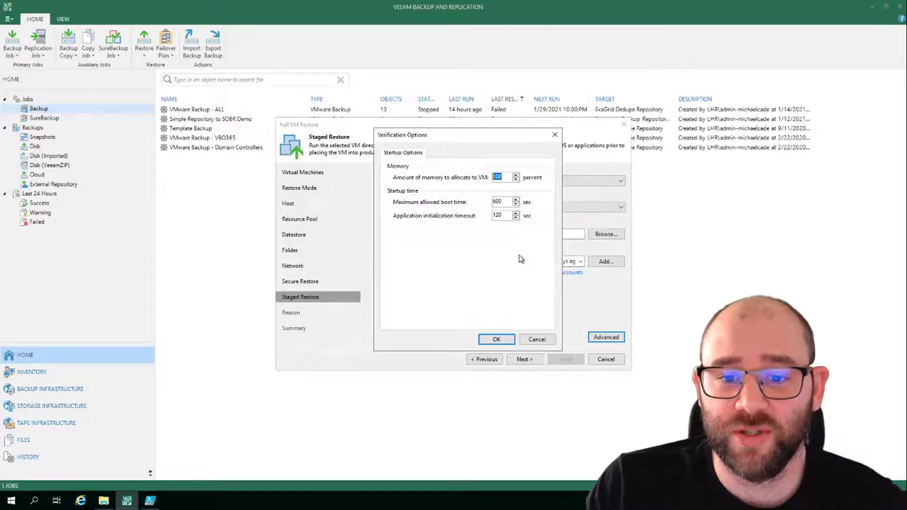
type("50")
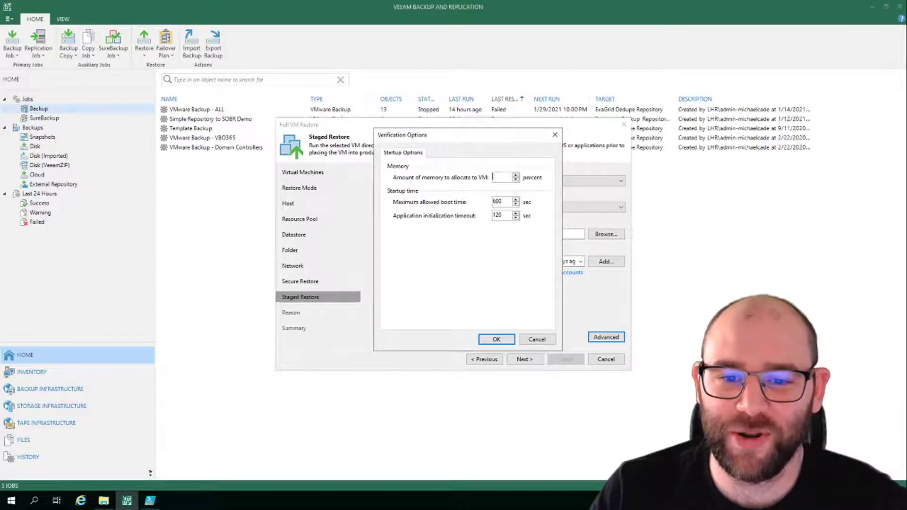
type("200")
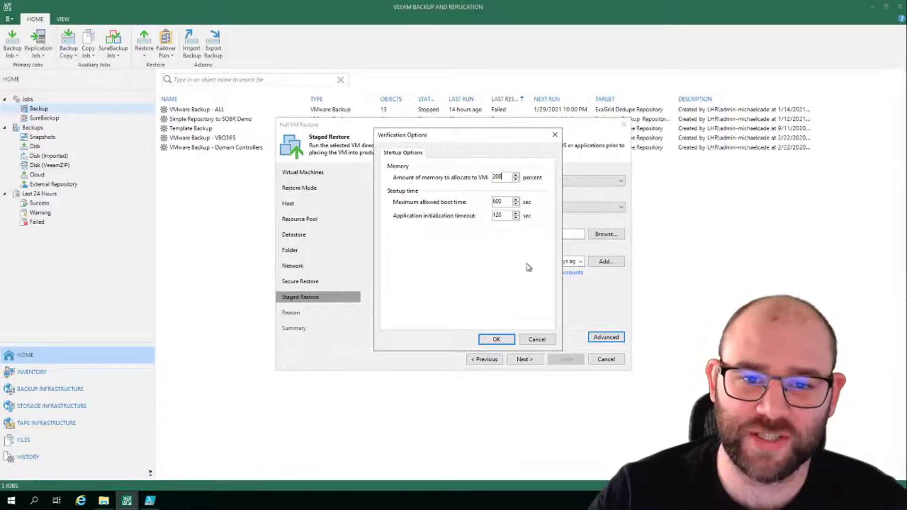
Step: Set the VM's memory allocation back to 100 percent, keep the startup time values and accept the verification options
key("BackSpace")
key("BackSpace")
key("BackSpace")
type("100")
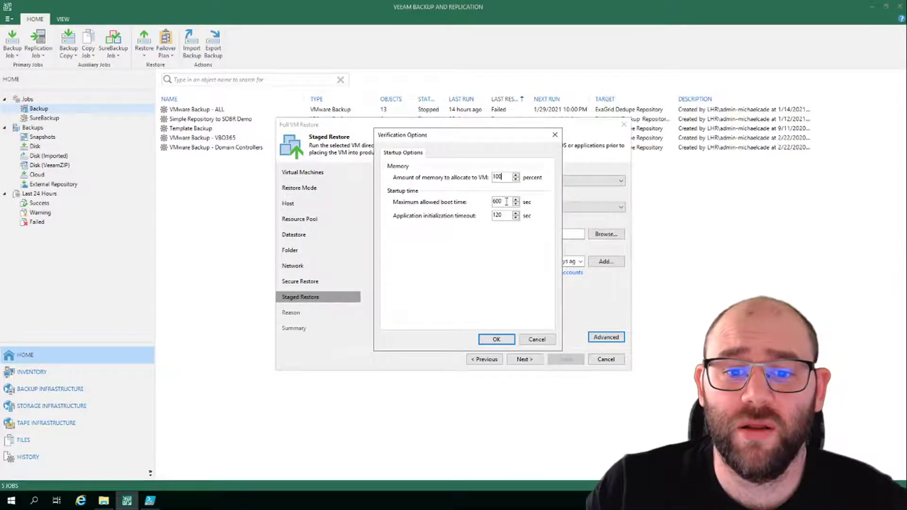
left_click_drag(506, 201, 492, 202)
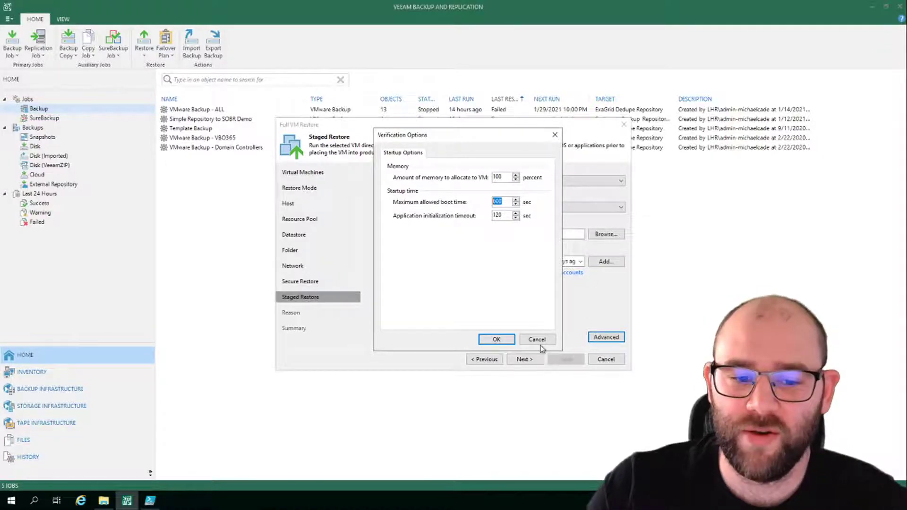
left_click(494, 340)
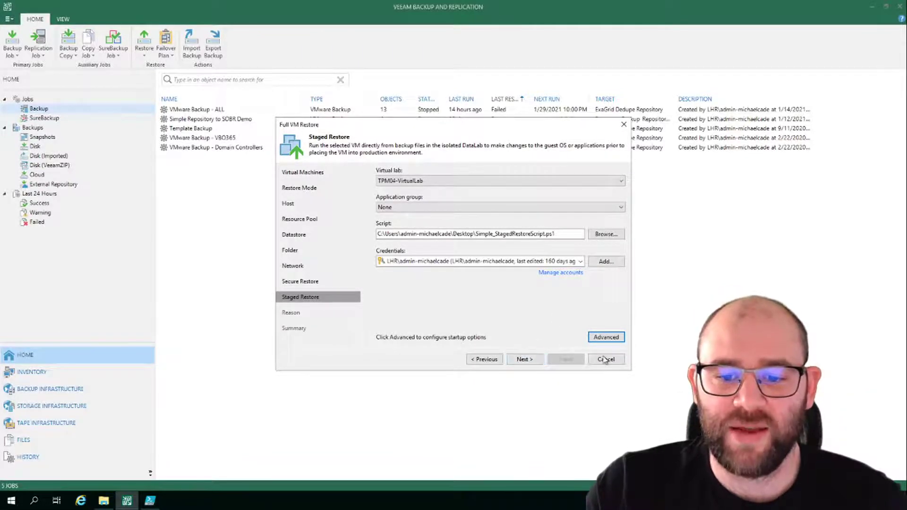
Step: Go back through the restore wizard to the Restore Mode page, where Staged restore is selected
left_click(485, 360)
left_click(485, 360)
left_click(485, 360)
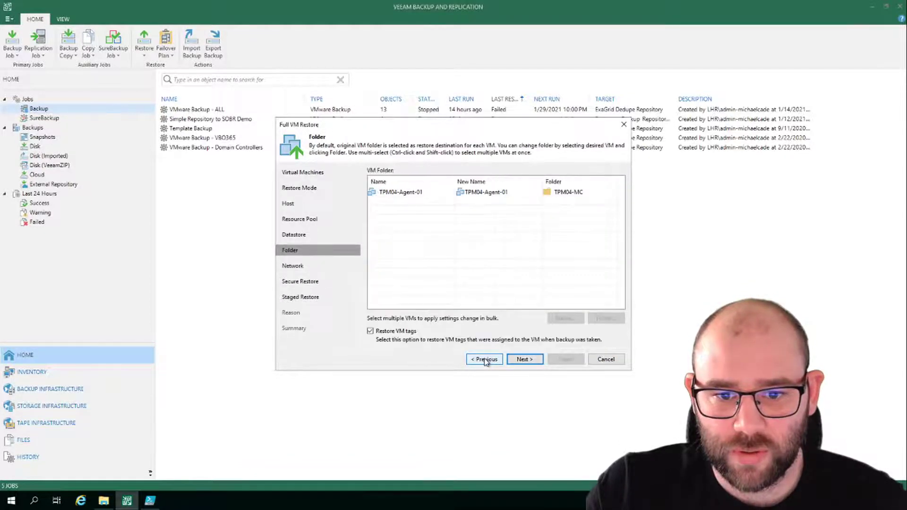
left_click(485, 360)
left_click(485, 360)
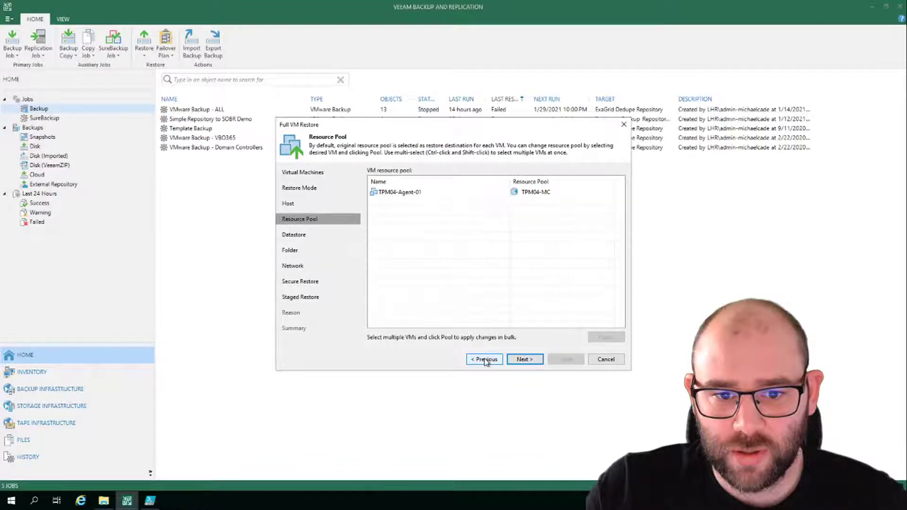
left_click(485, 360)
left_click(485, 360)
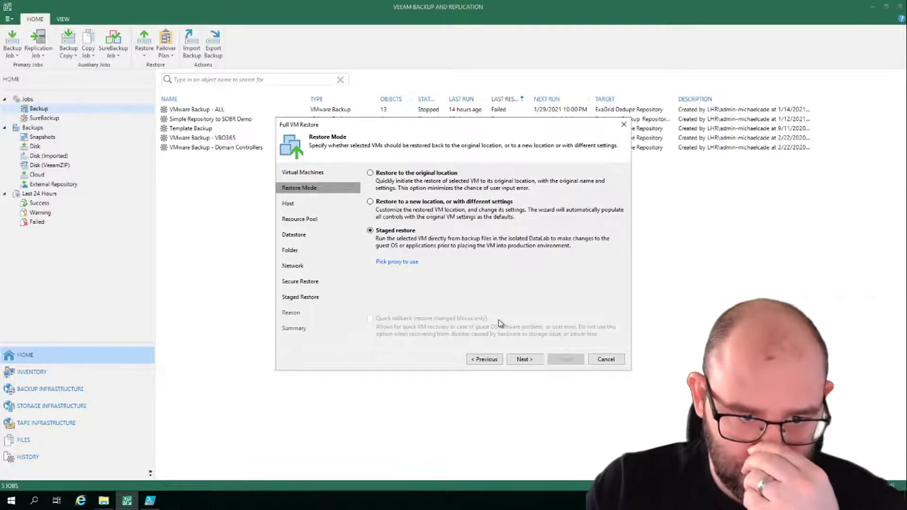
Step: Set the restore host of TPM04-Agent-01 to 10.0.40.161 in the VSAN-Cluster under tpm04-vc-01
left_click(534, 360)
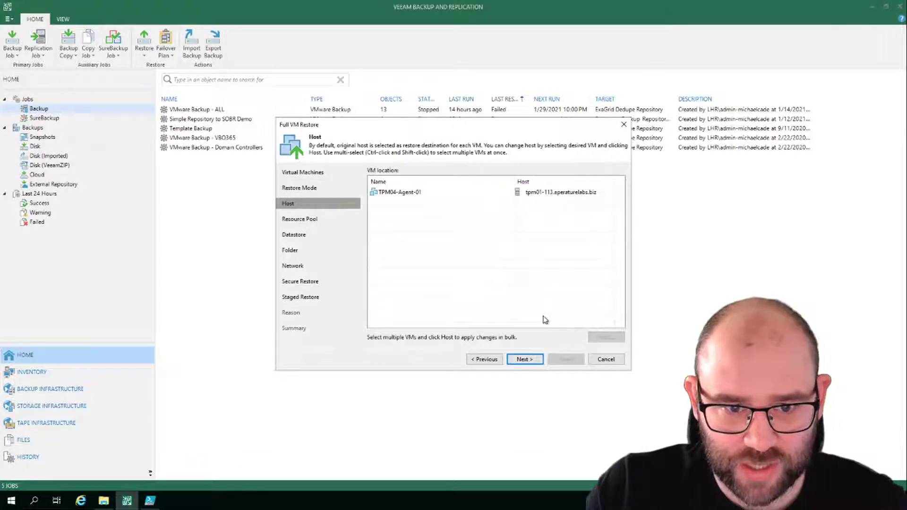
left_click(545, 194)
left_click(620, 339)
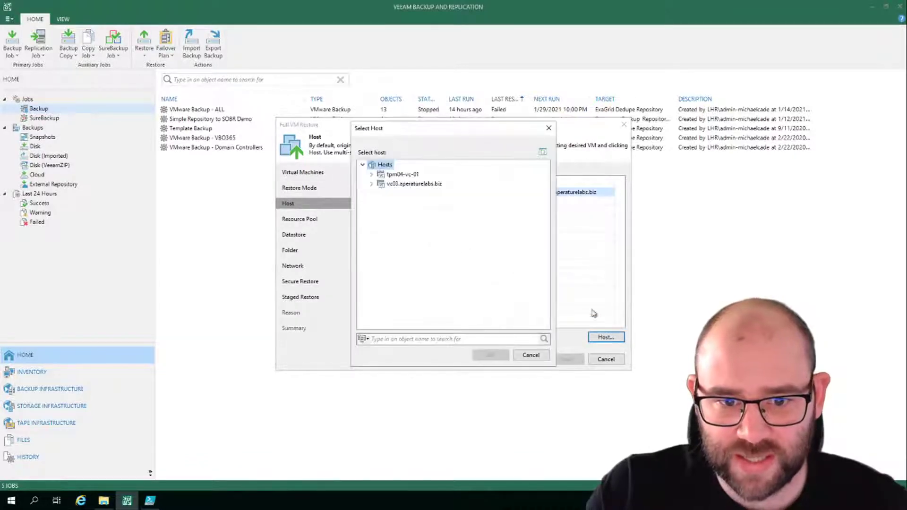
left_click(372, 183)
left_click(371, 174)
left_click(380, 184)
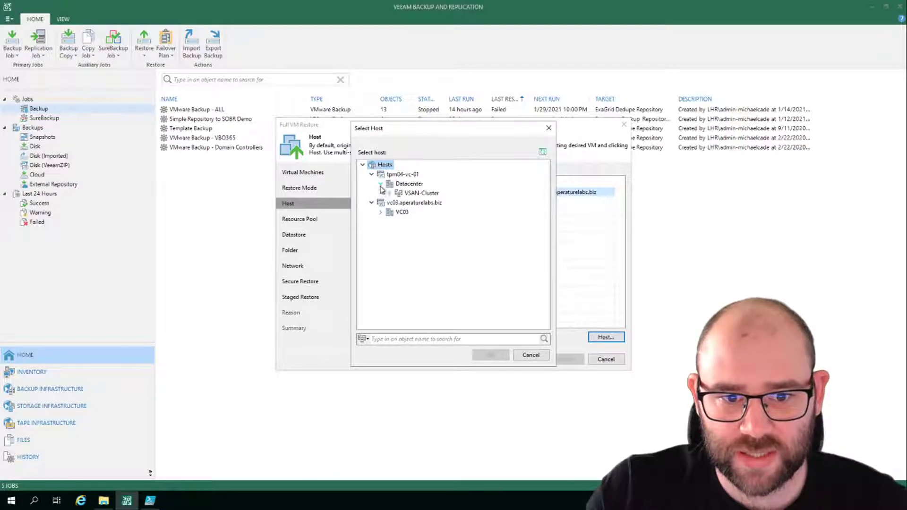
left_click(389, 194)
left_click(416, 203)
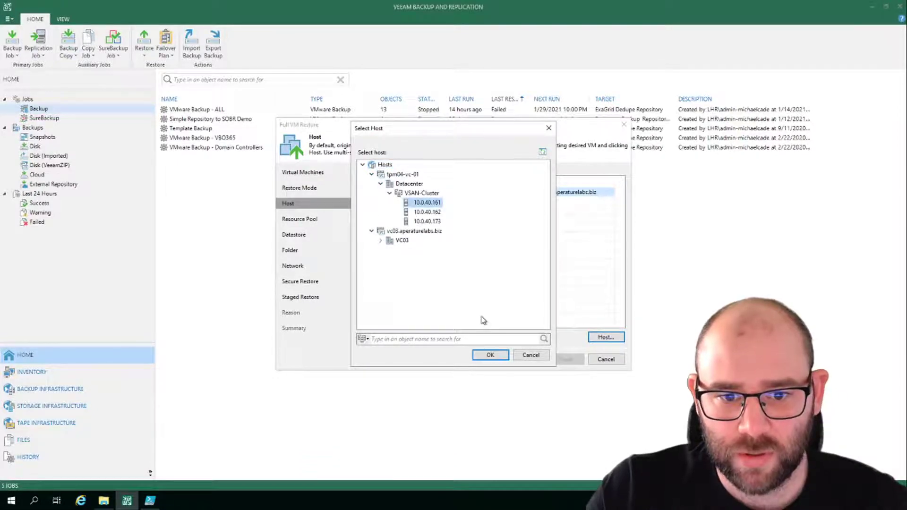
left_click(489, 356)
left_click(524, 359)
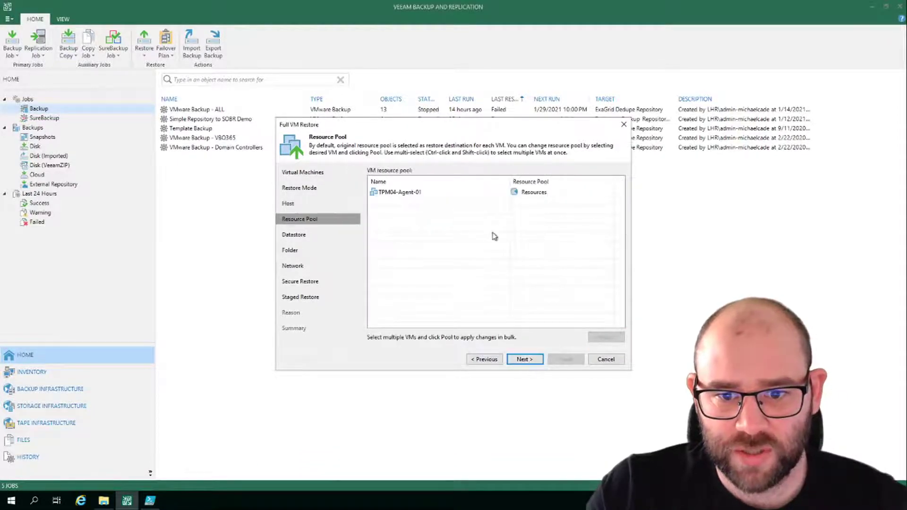
Step: Accept the default resource pool and datastore, and rename the restored VM to TPM04-Agent-X
left_click(523, 360)
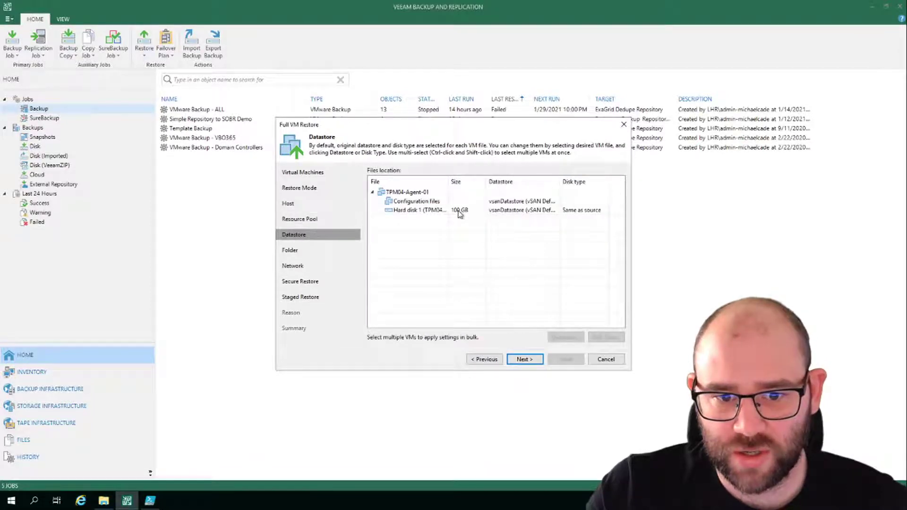
left_click(525, 360)
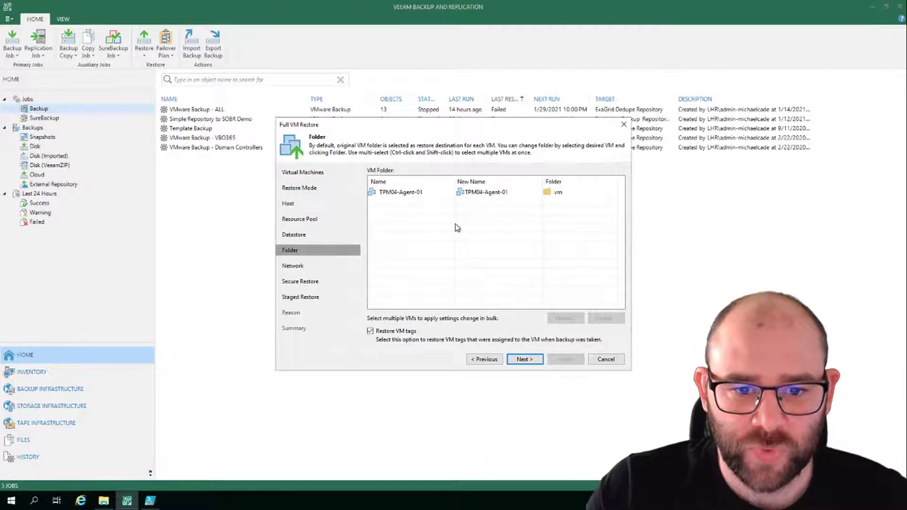
left_click(440, 191)
left_click(578, 322)
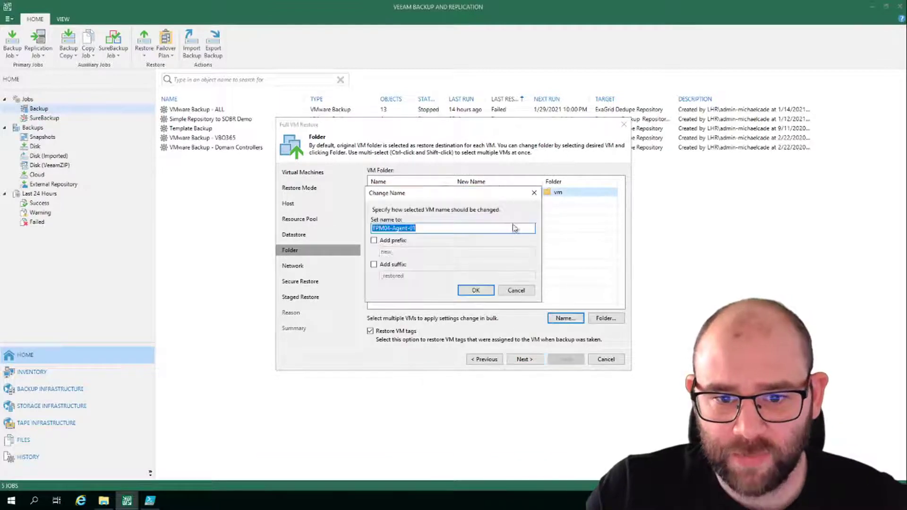
left_click(436, 228)
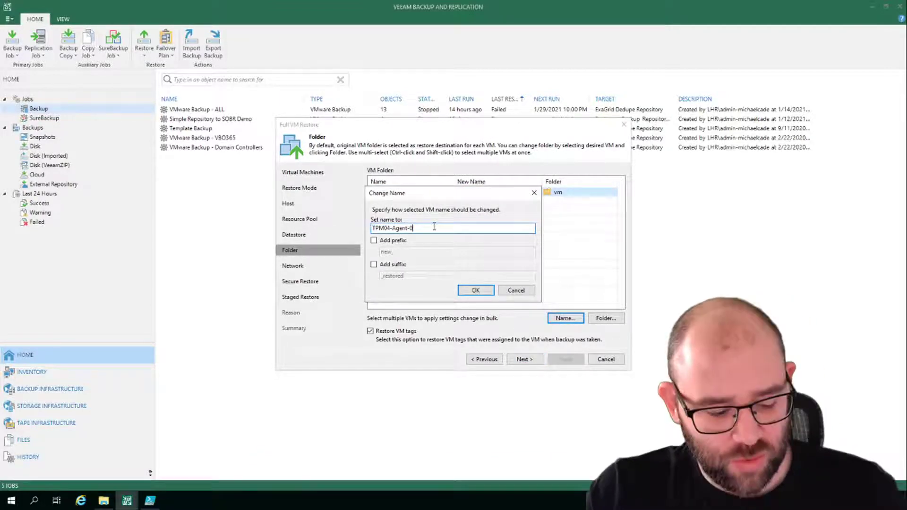
key("BackSpace")
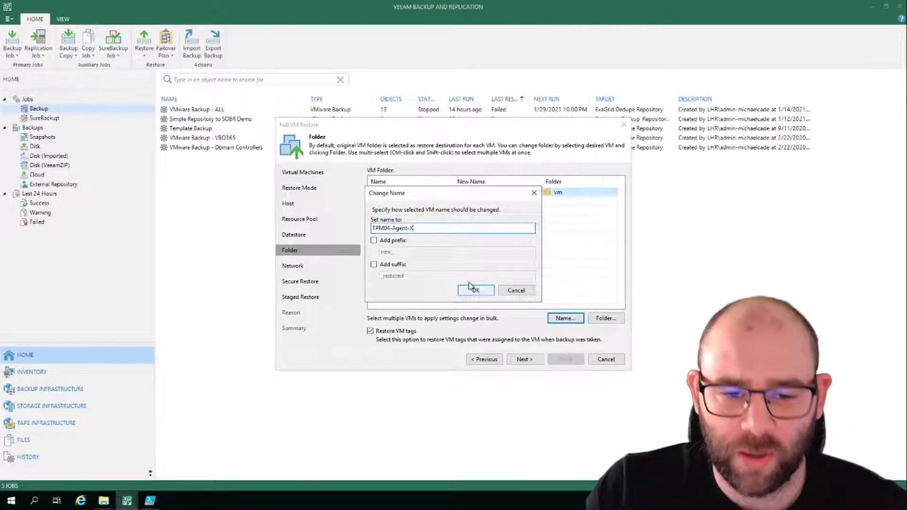
left_click(476, 296)
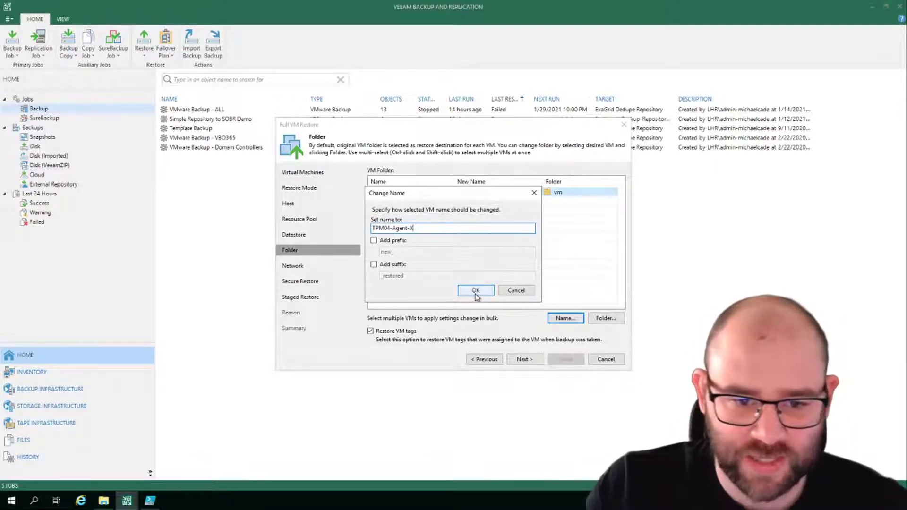
left_click(476, 291)
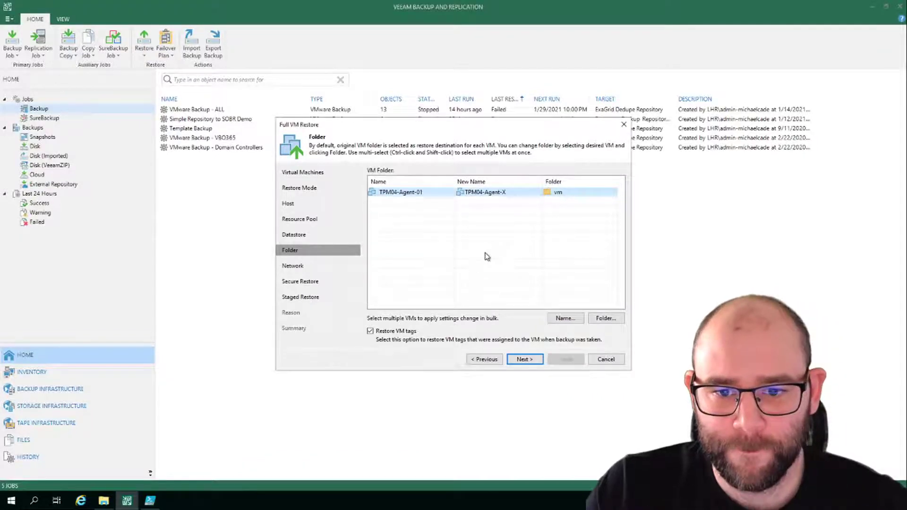
Step: Check the network mapping, revisit the datastore settings and review the disk type options for Hard disk 1 without applying any
left_click(530, 362)
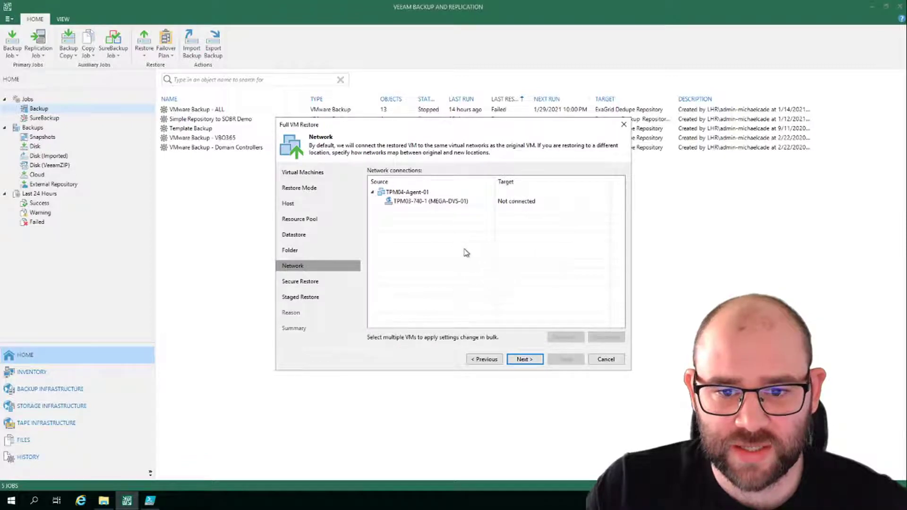
left_click(297, 236)
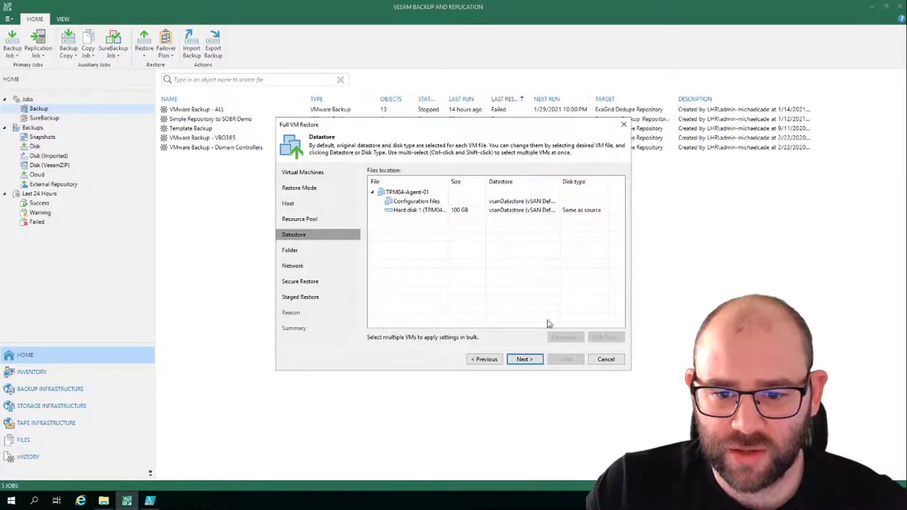
left_click(410, 203)
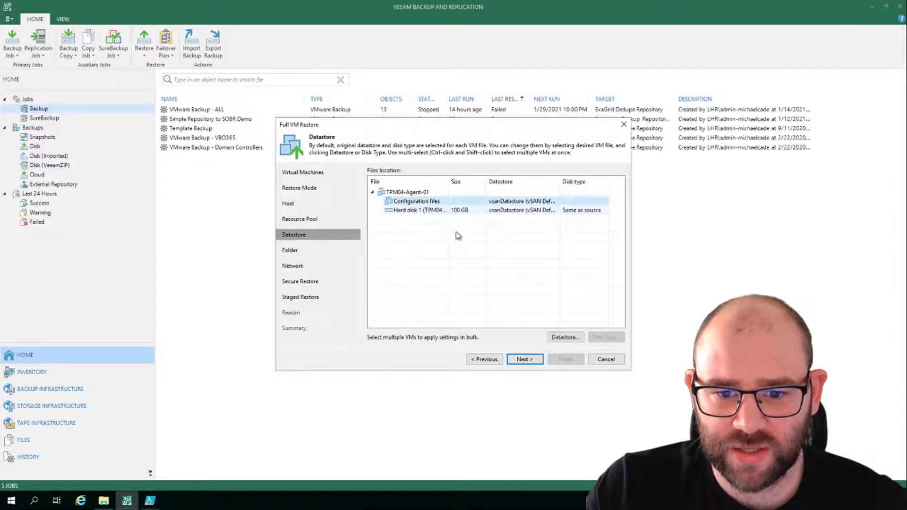
left_click(433, 211)
left_click(613, 343)
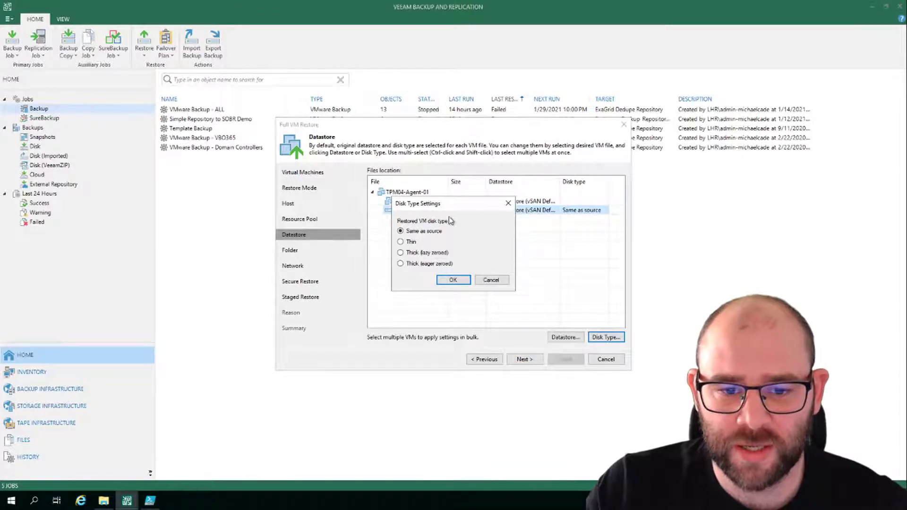
left_click_drag(471, 220, 486, 242)
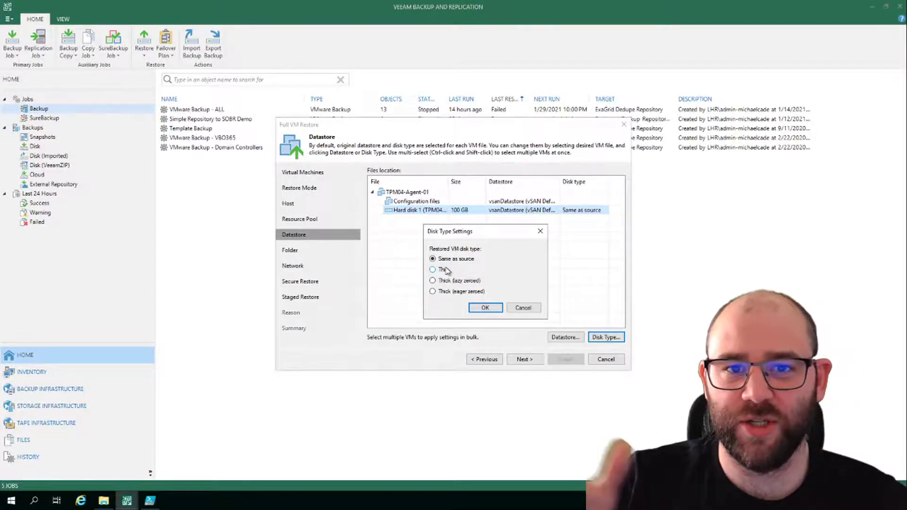
left_click(519, 310)
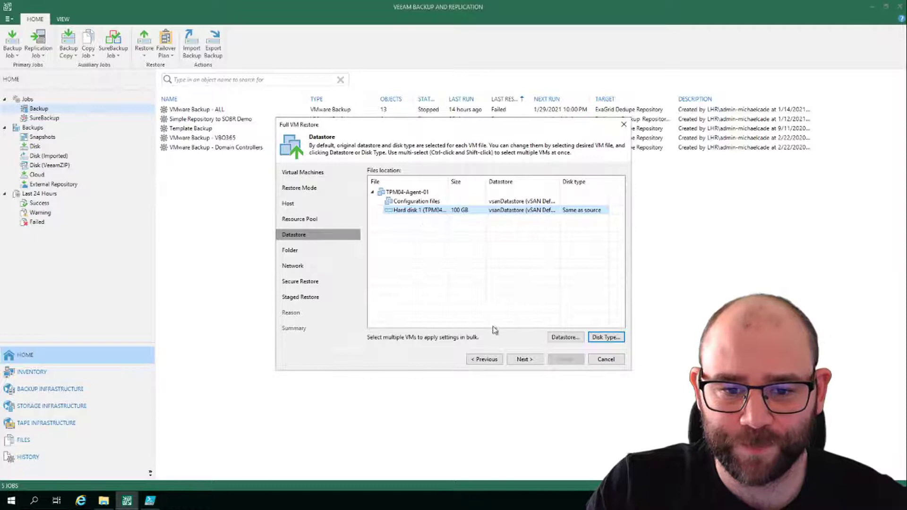
left_click(523, 359)
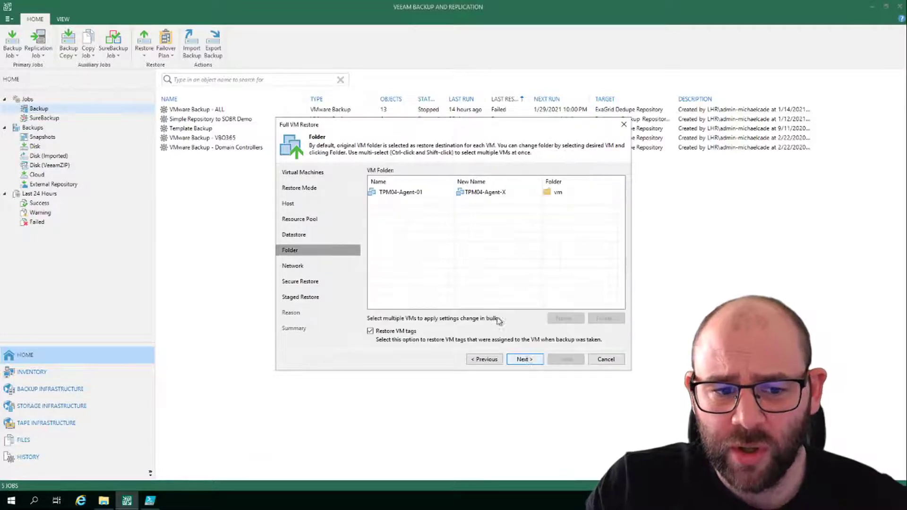
Step: Keep the default folder, network and secure restore settings, and set the staged restore virtual lab to Distributed Lab
left_click(534, 360)
left_click(532, 360)
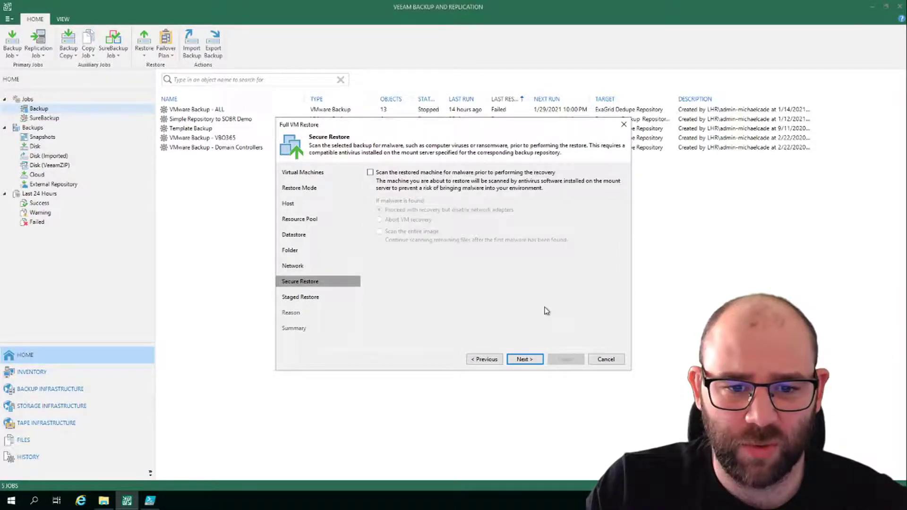
left_click(525, 360)
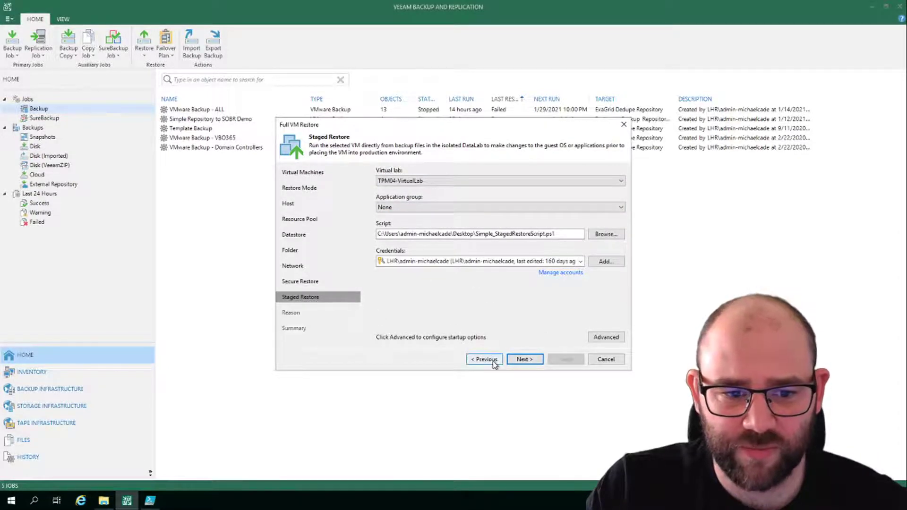
left_click(442, 179)
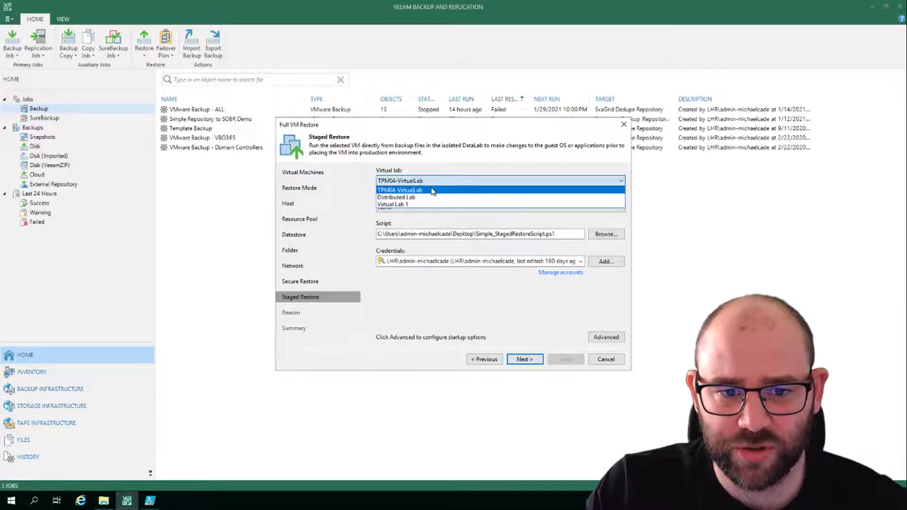
left_click(423, 197)
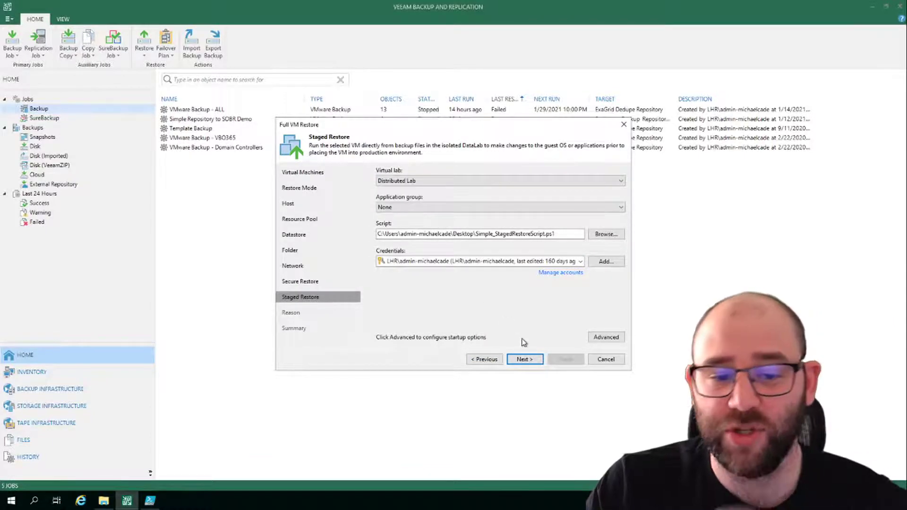
Step: Leave the restore reason empty and start the staged restore of TPM04-Agent-01 without powering on the target VM
left_click(529, 364)
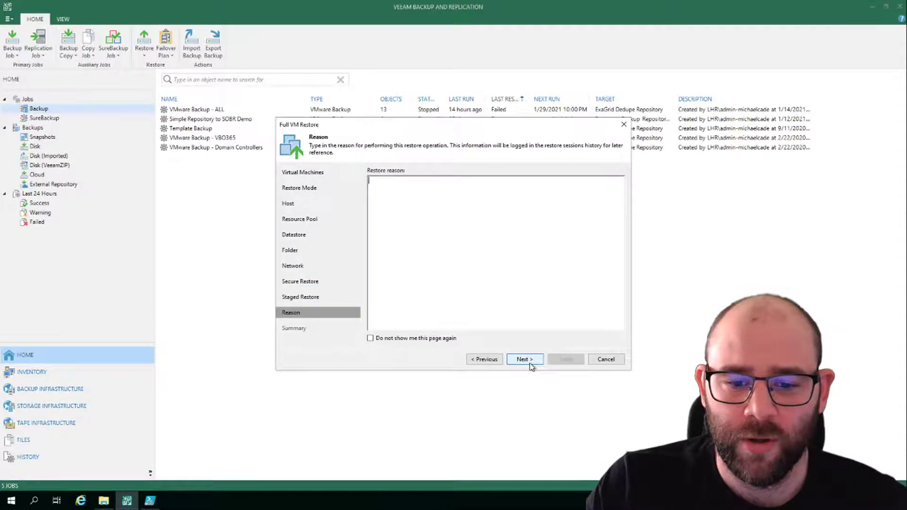
left_click(530, 363)
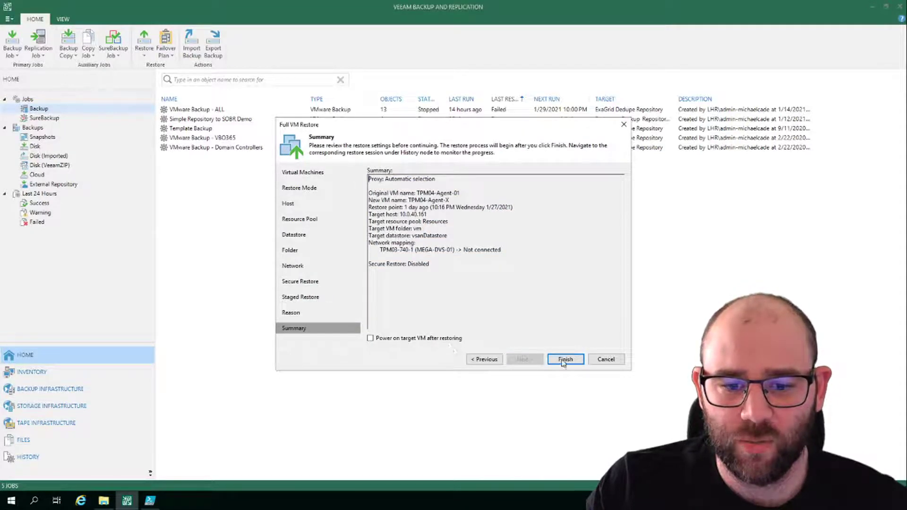
left_click(564, 360)
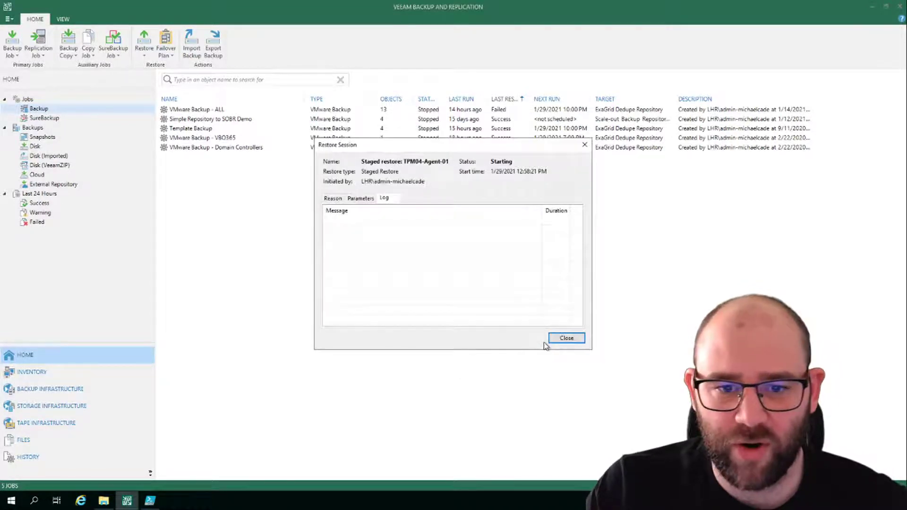
left_click_drag(466, 146, 444, 166)
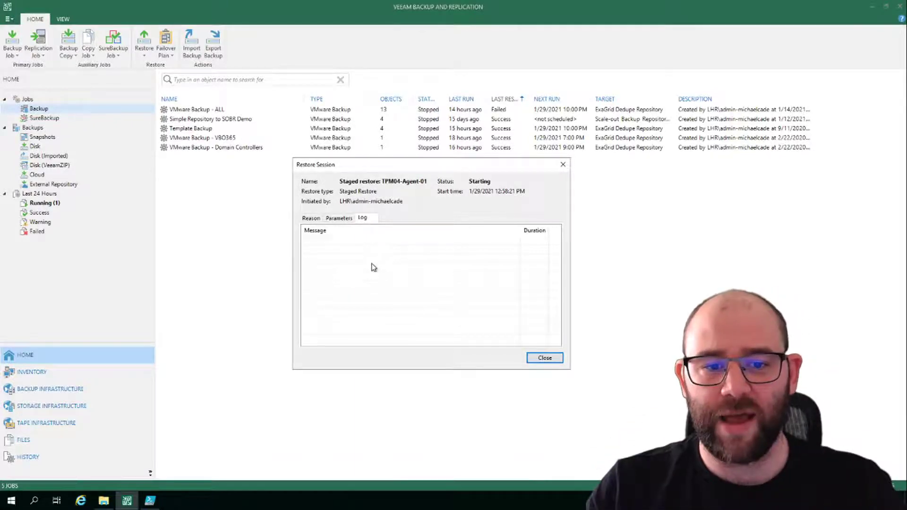
Step: Switch to the vSphere Client, view the Distributed_Lab appliance in the VSAN-Cluster, and return to the restore session
left_click(550, 6)
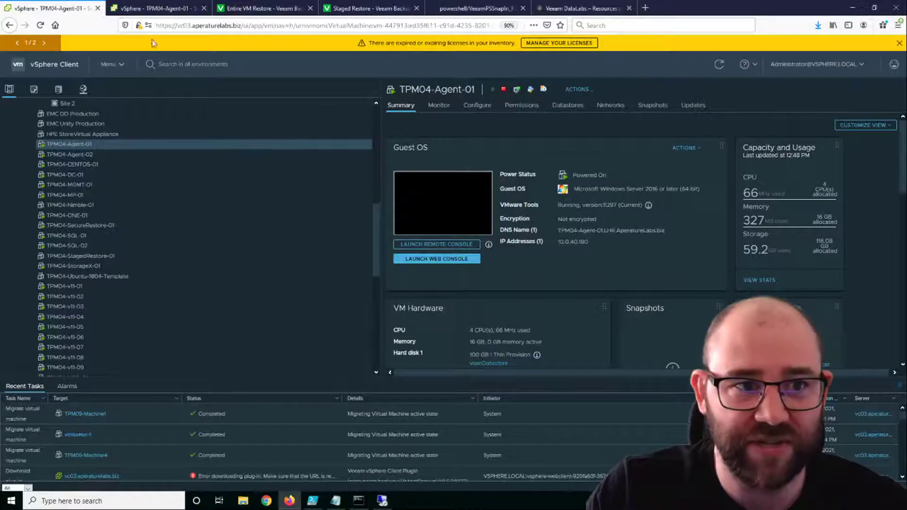
left_click(150, 8)
left_click(77, 196)
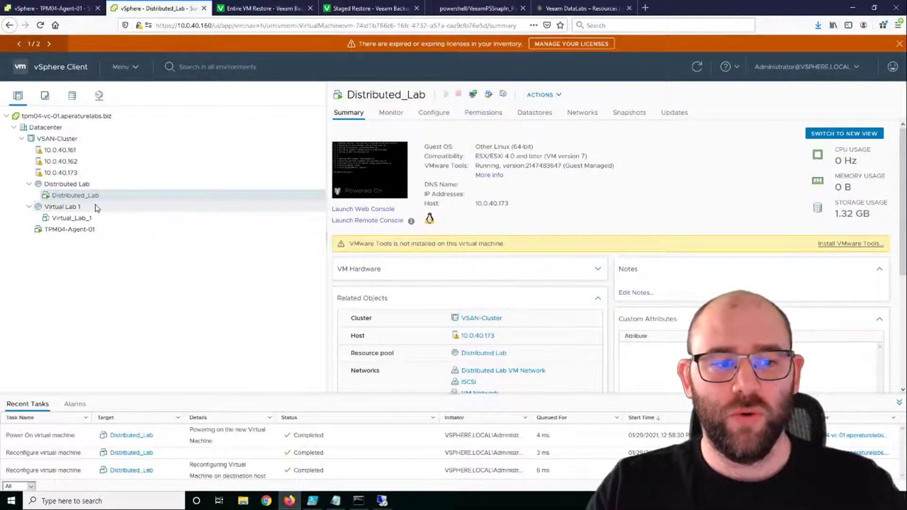
left_click(383, 502)
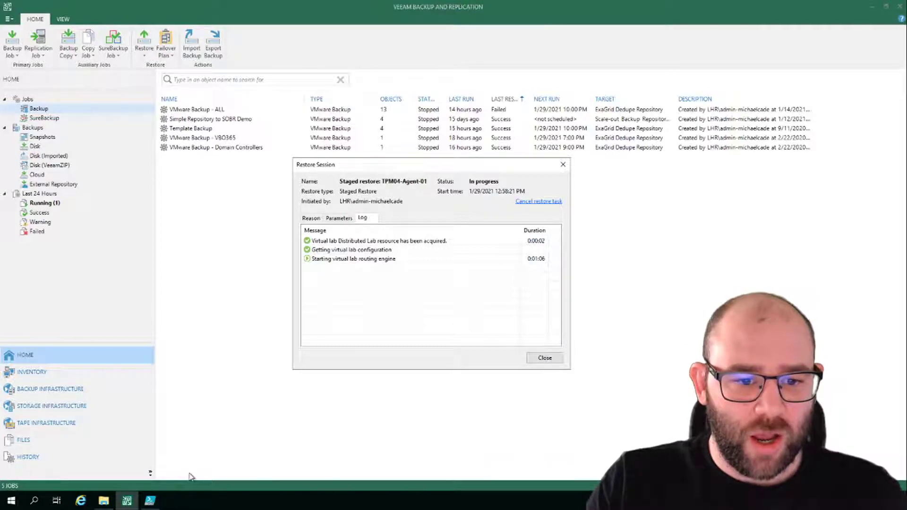
Step: Switch to PowerShell ISE and examine the variable definitions in lines 1 to 10 of EntireVMRecovery_StagedRestore.ps1
left_click(149, 500)
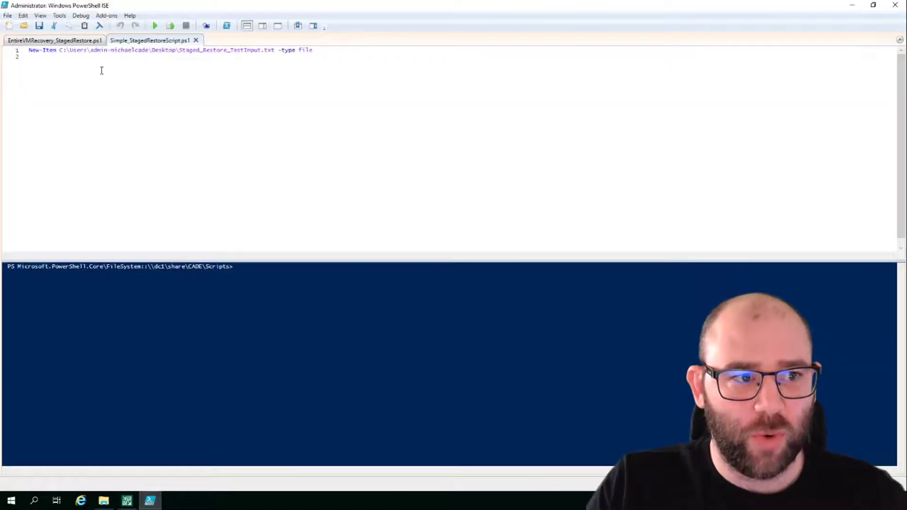
left_click(64, 43)
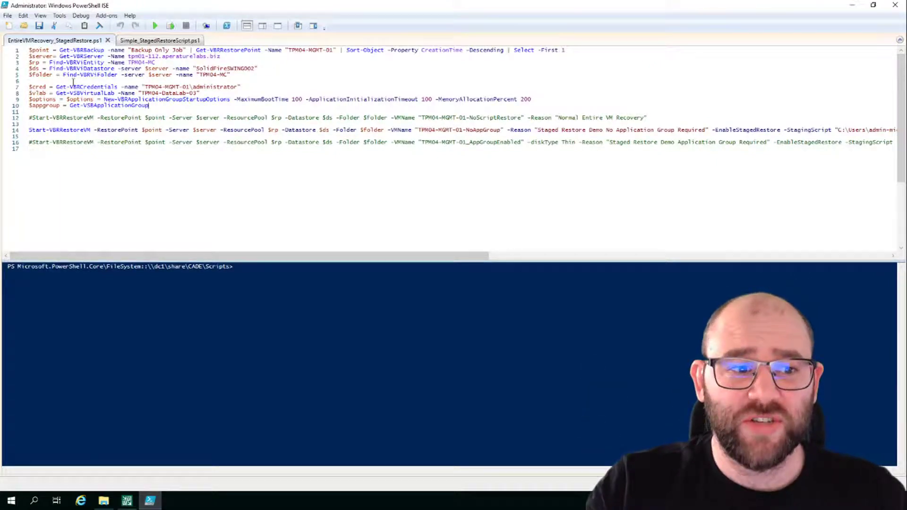
left_click_drag(149, 105, 29, 51)
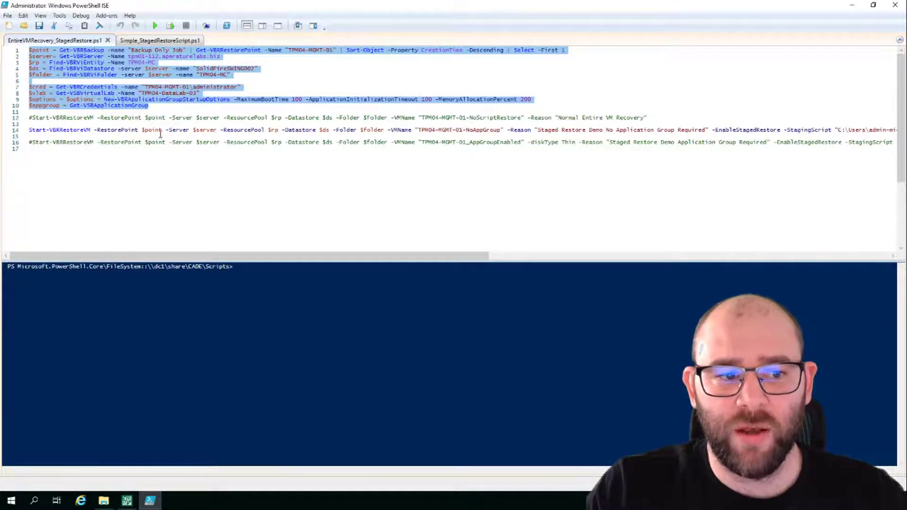
Step: Examine the Start-VBRRestoreVM command on line 14, from -EnableStagedRestore through the staging script, credentials, virtual lab and startup options
left_click(296, 130)
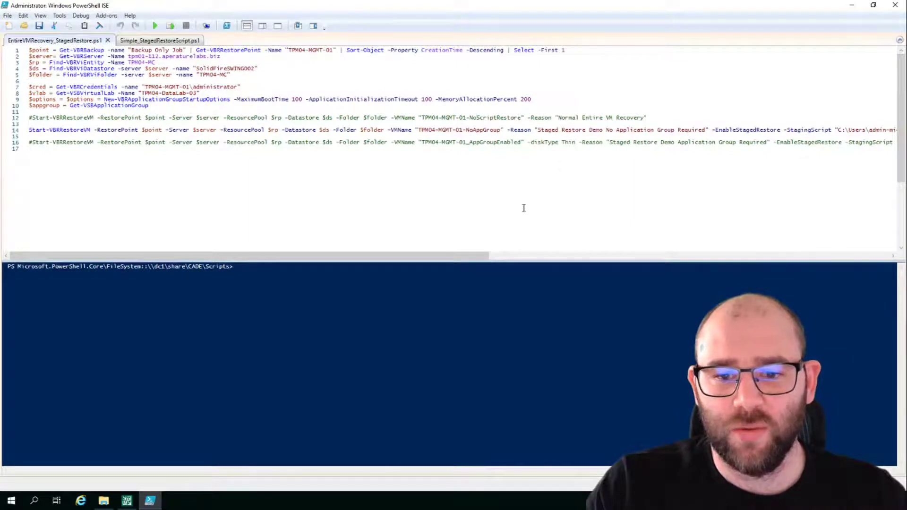
left_click_drag(505, 259, 688, 248)
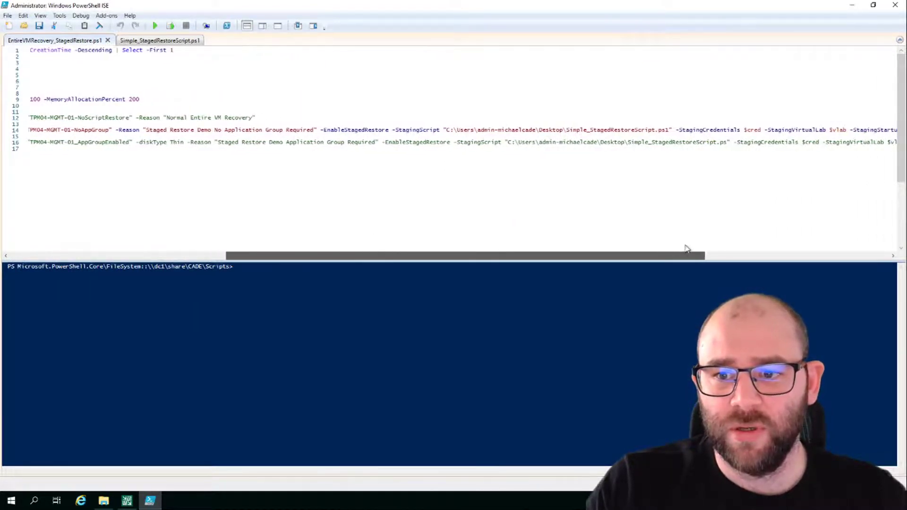
left_click_drag(22, 129, 713, 126)
left_click(770, 133)
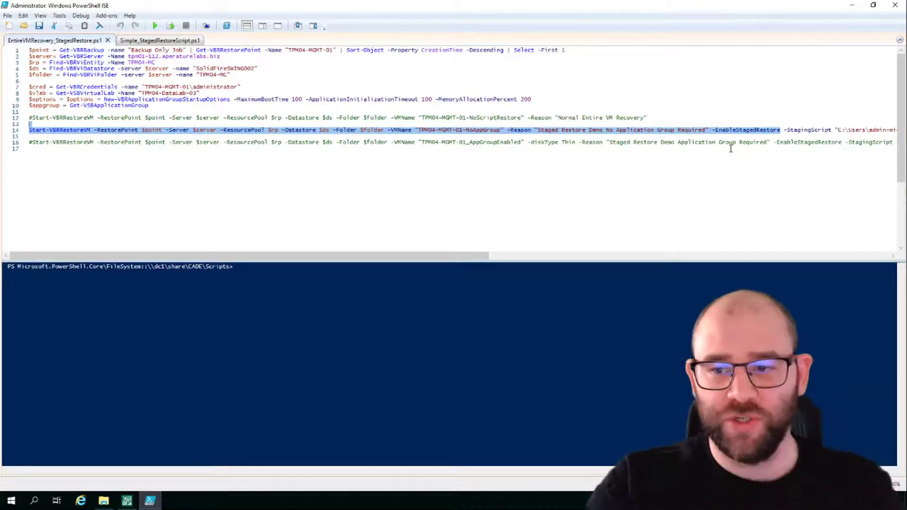
left_click(893, 258)
left_click_drag(892, 257, 893, 257)
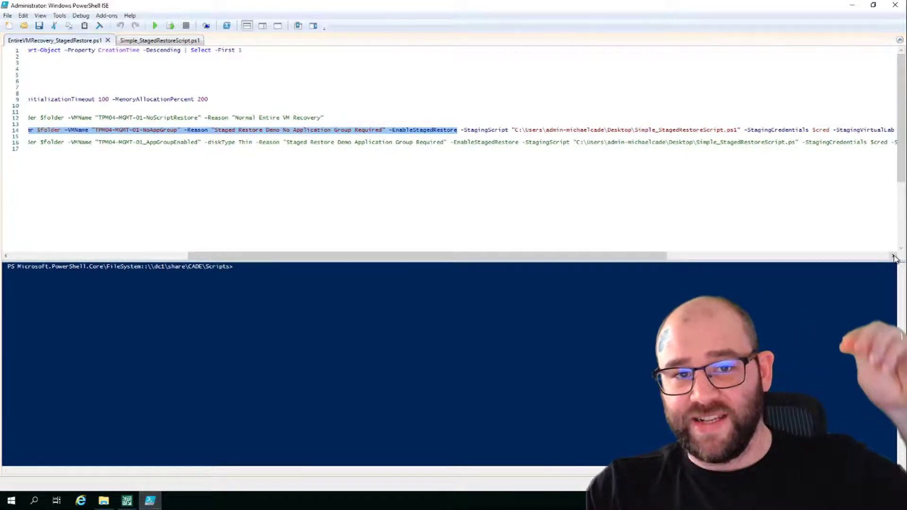
left_click(894, 257)
left_click(894, 257)
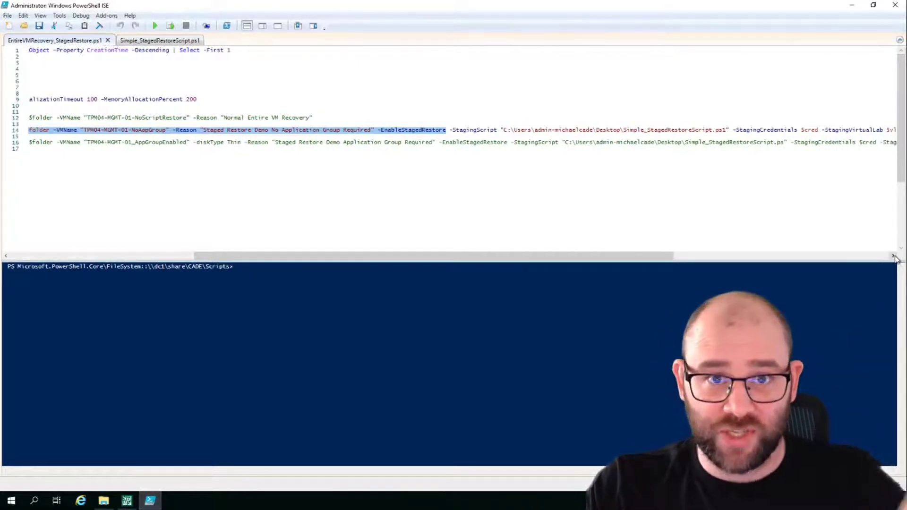
left_click(893, 257)
left_click(894, 257)
left_click(893, 257)
left_click(894, 257)
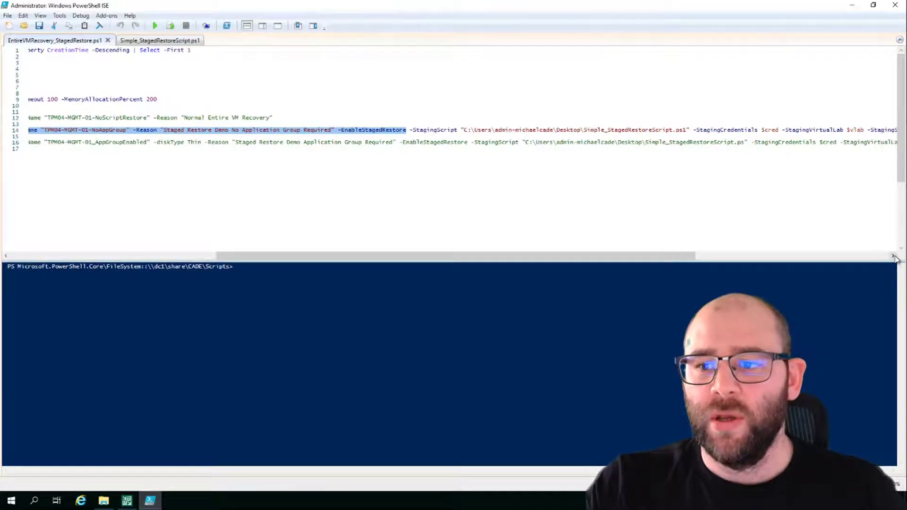
left_click(894, 257)
left_click(894, 257)
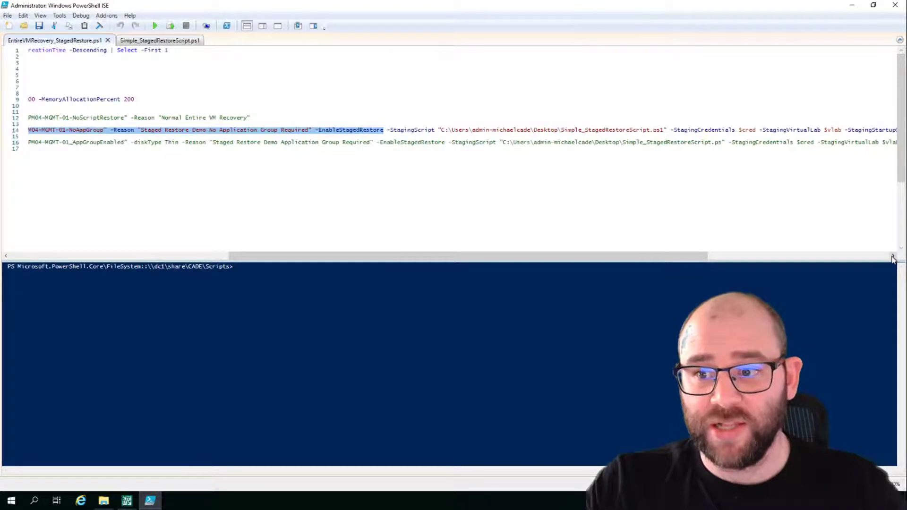
left_click(893, 257)
left_click(893, 257)
left_click(893, 257)
left_click(892, 258)
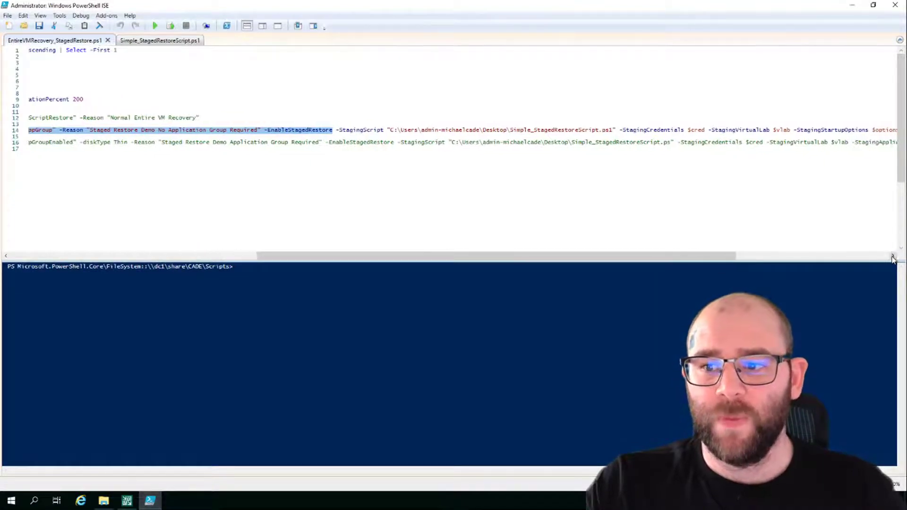
left_click(893, 258)
left_click(893, 258)
left_click(892, 257)
left_click(893, 257)
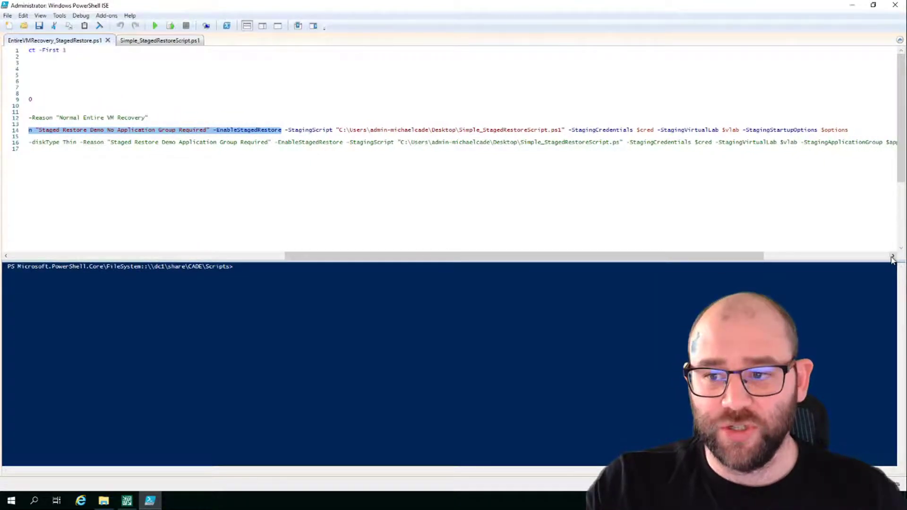
Step: Examine the boot time, initialization timeout and memory allocation values on the $options line, and highlight the line 14 restore command
left_click_drag(566, 256, 309, 251)
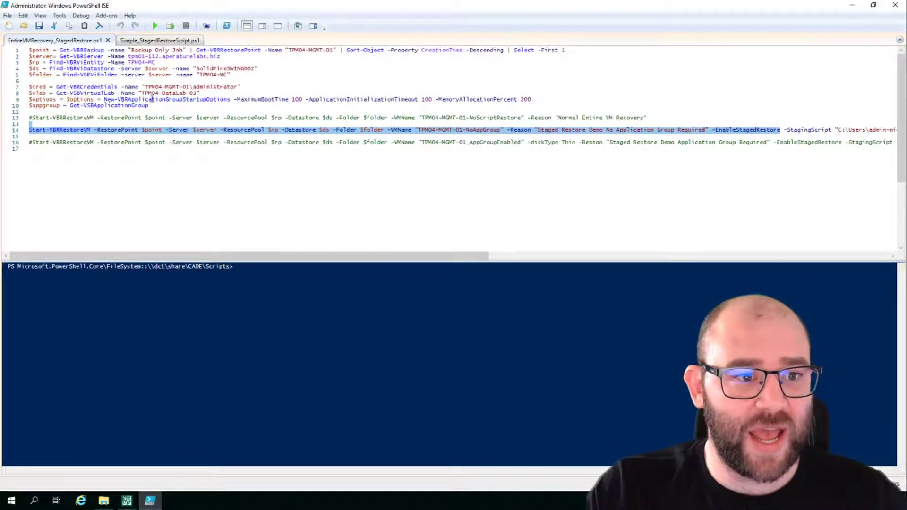
double_click(297, 99)
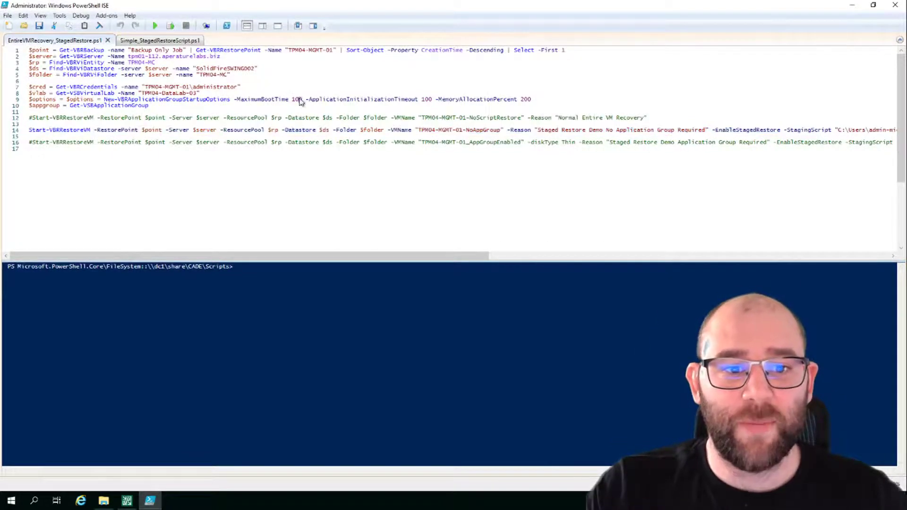
double_click(425, 99)
double_click(526, 99)
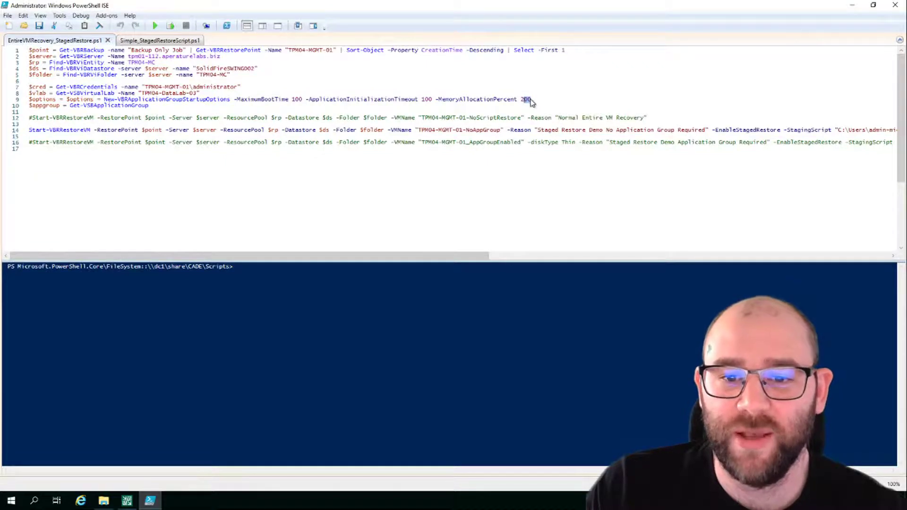
left_click(531, 102)
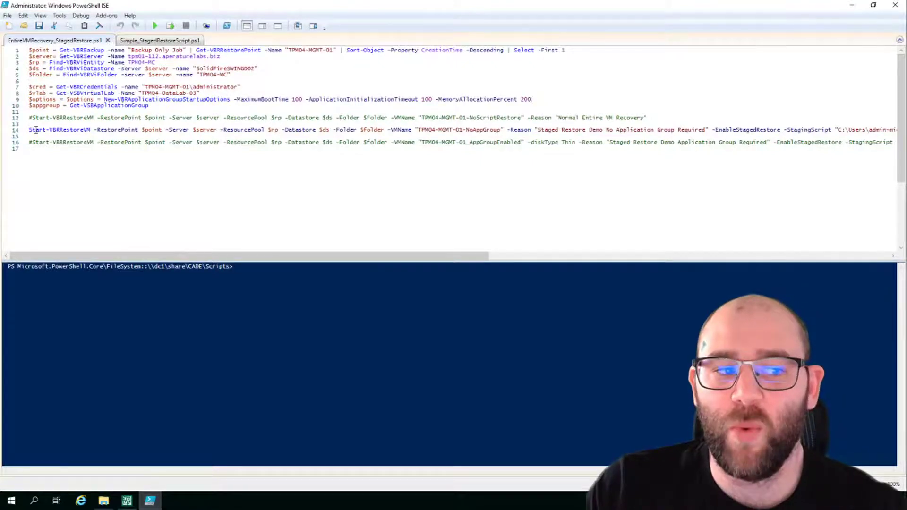
left_click_drag(28, 129, 349, 137)
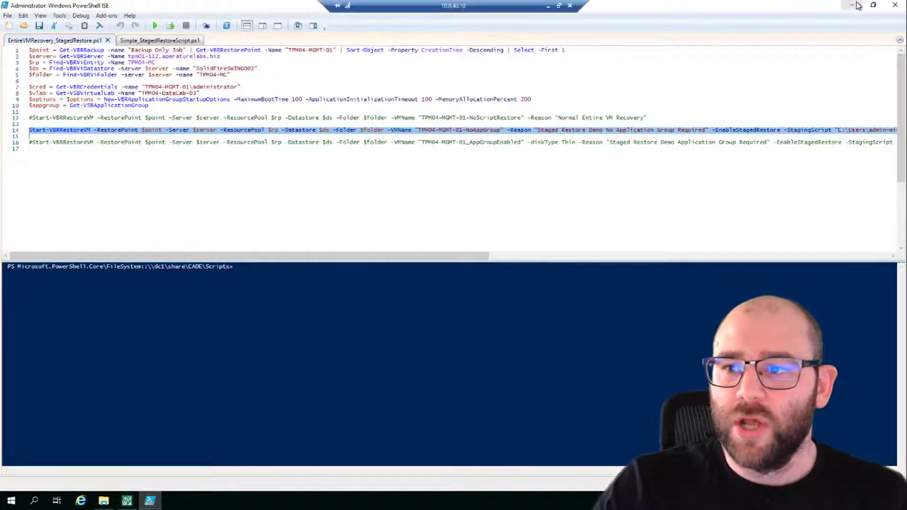
Step: Check the staged restore log, view the temporary TPM04-Agent-01 VM under Distributed Lab in vSphere, and return to the restore session
key("alt+Tab")
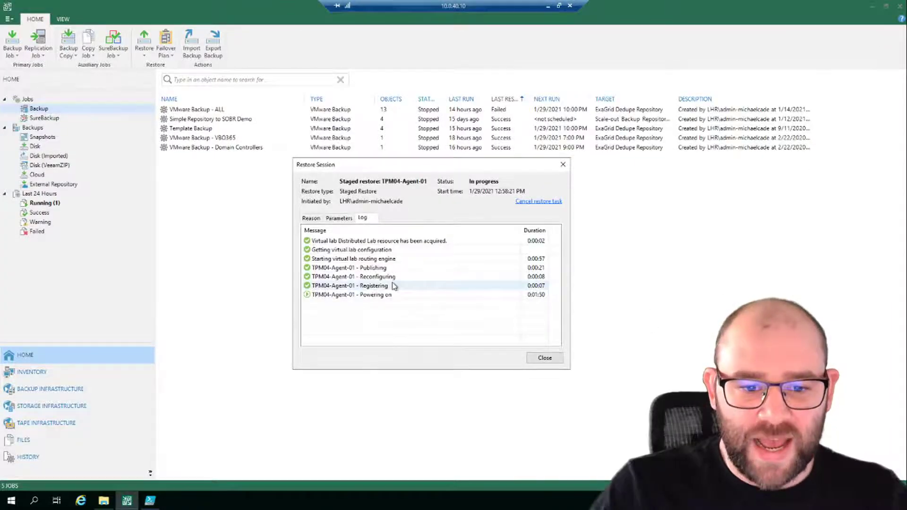
left_click(547, 7)
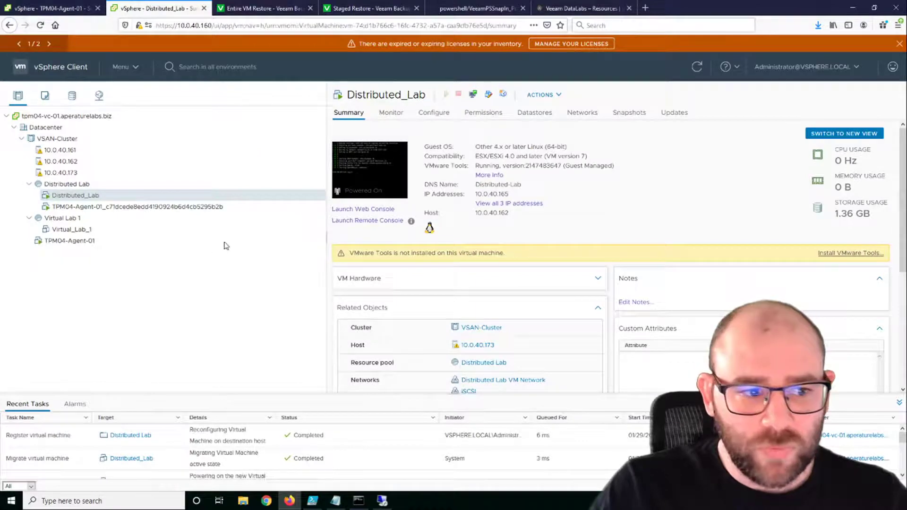
left_click(96, 209)
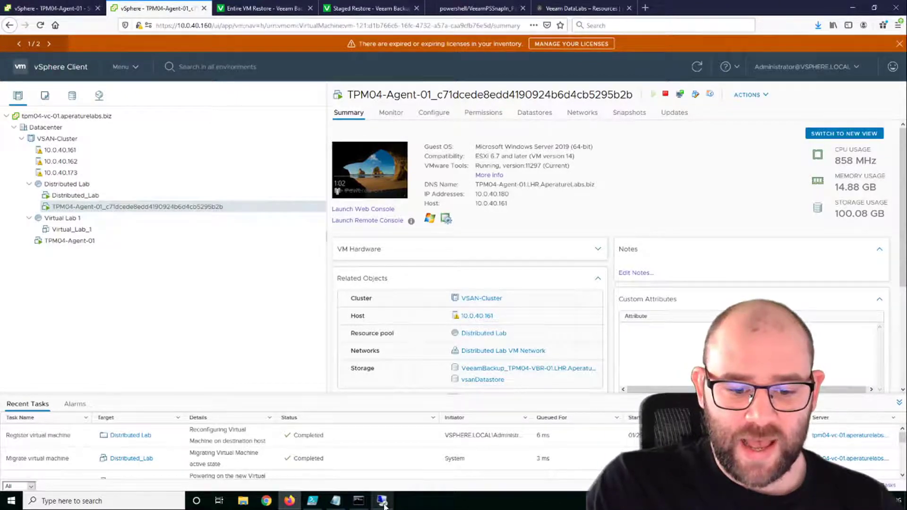
mouse_move(381, 500)
left_click(386, 466)
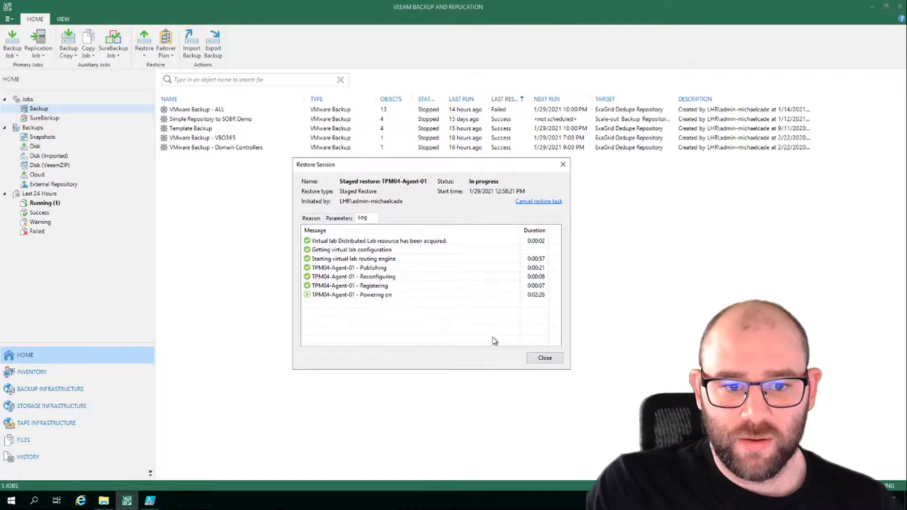
Step: Close the restore session window and check the running sessions from the last 24 hours
left_click(545, 359)
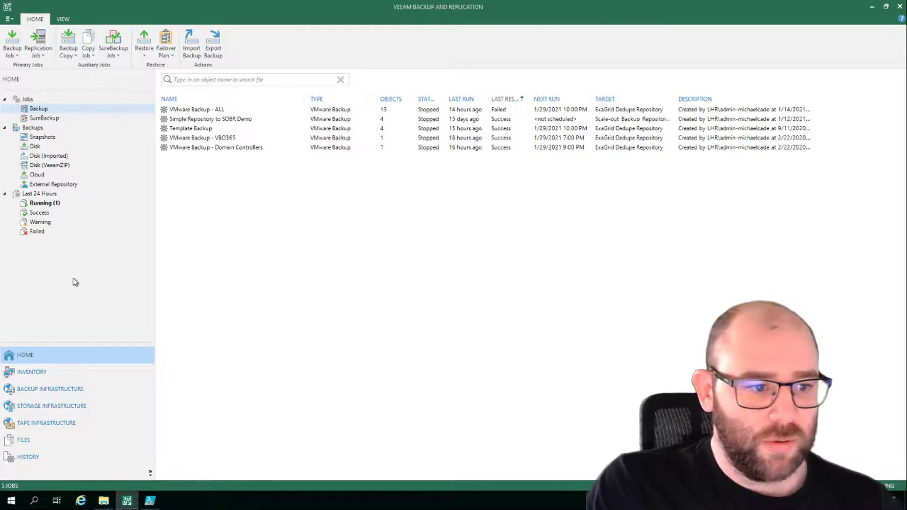
left_click(39, 204)
double_click(223, 112)
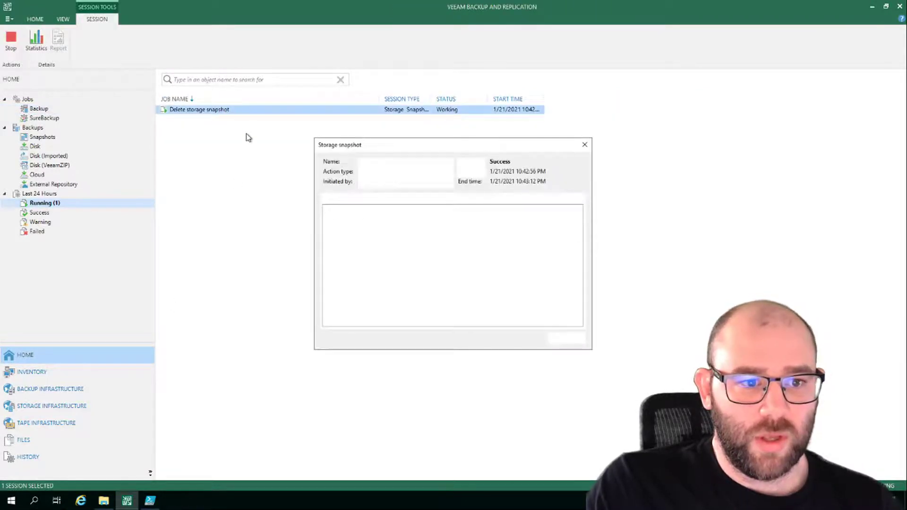
left_click(584, 144)
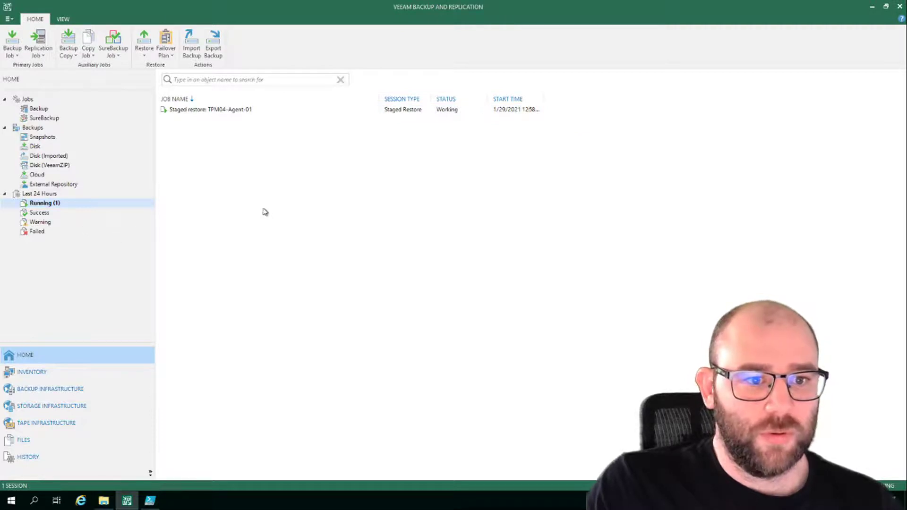
Step: Open the running TPM04-Agent-01 staged restore session and examine the VM's log, from the publishing details to the detected and virtual lab IP addresses
double_click(229, 111)
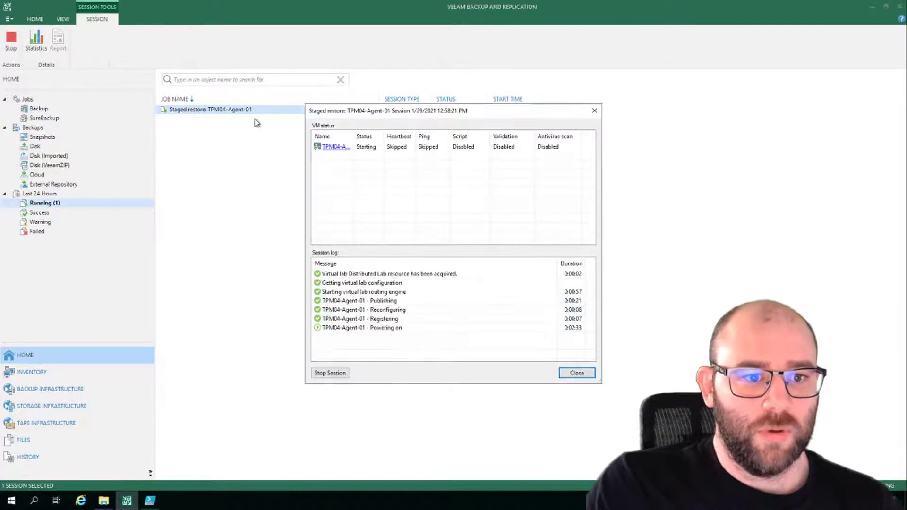
left_click(390, 147)
left_click_drag(592, 330, 598, 293)
scroll(506, 309, "up", 1)
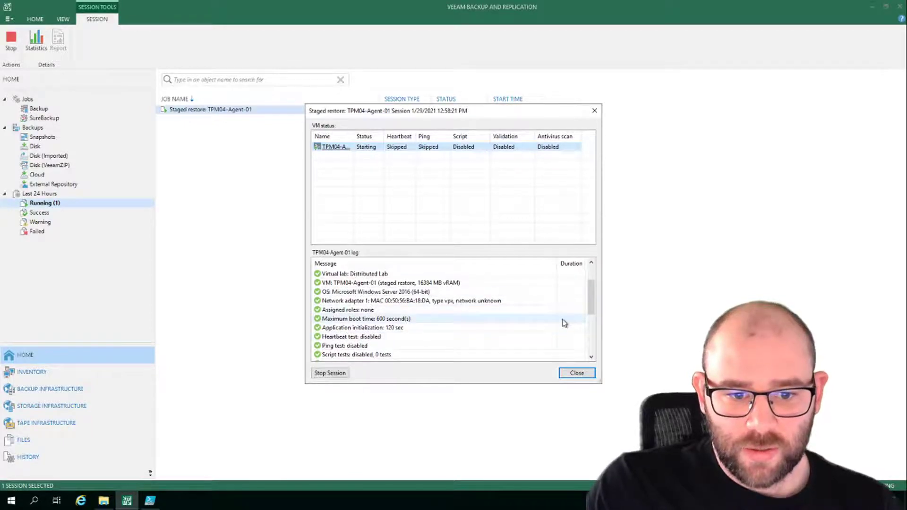
scroll(593, 277, "up", 2)
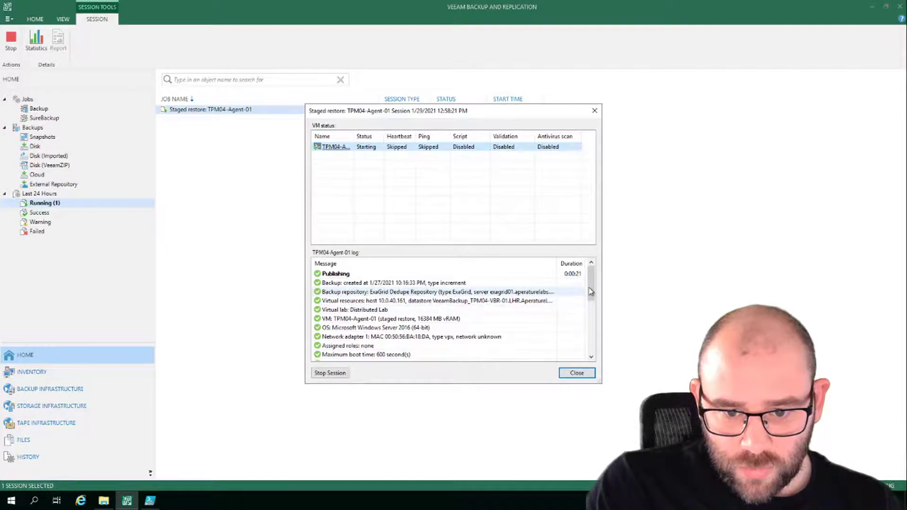
mouse_move(592, 286)
left_mouse_down()
mouse_move(586, 312)
mouse_move(589, 282)
left_mouse_up()
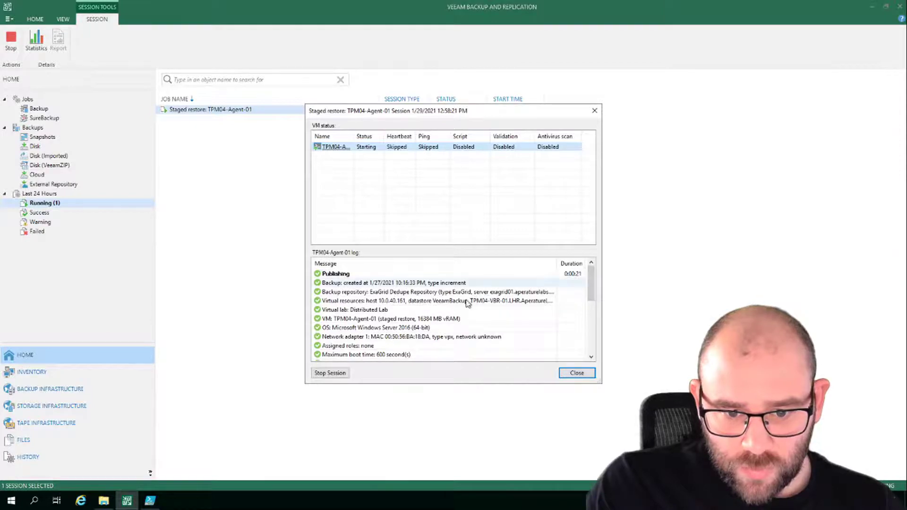
scroll(452, 304, "down", 8)
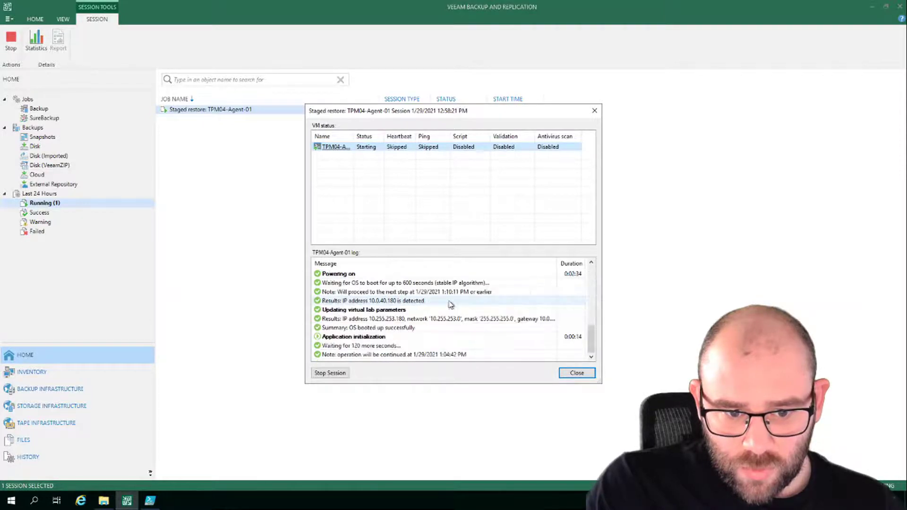
left_click(420, 303)
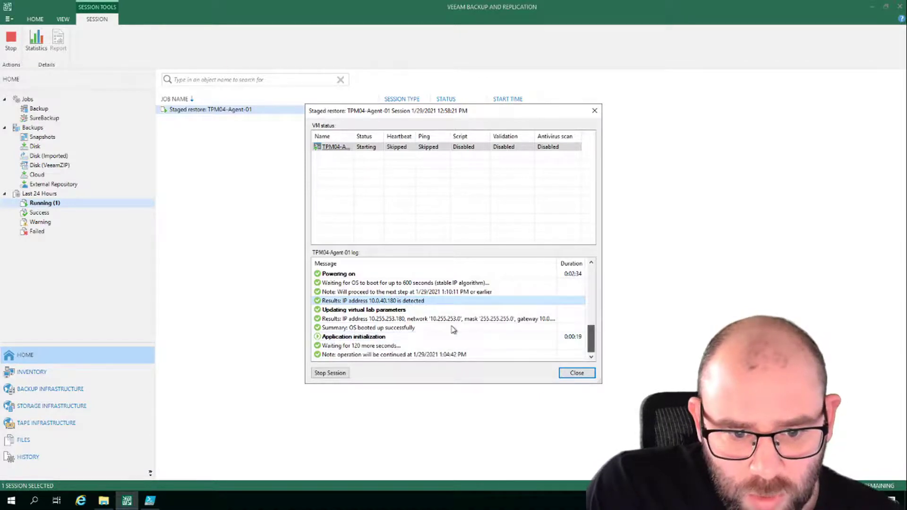
left_click(366, 318)
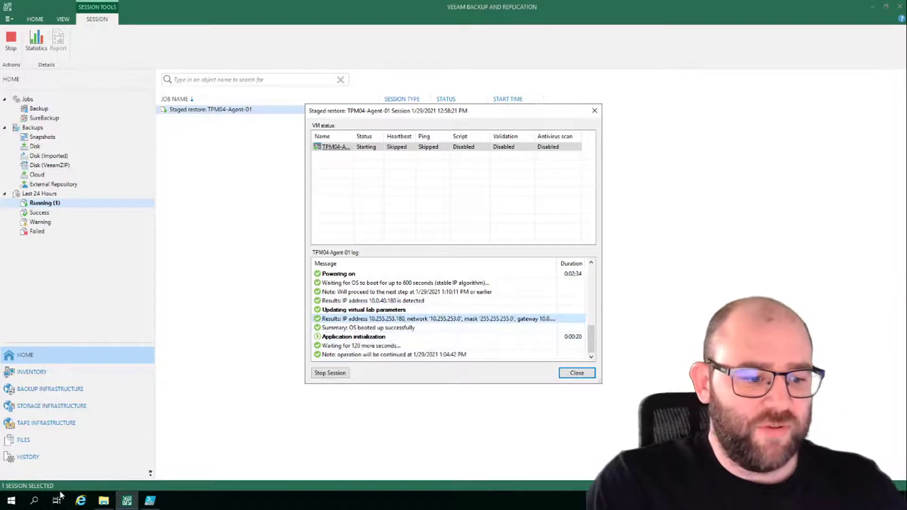
Step: Open a Command Prompt beside the session log and ping the VM's virtual lab address 10.255.253.180
left_click(7, 503)
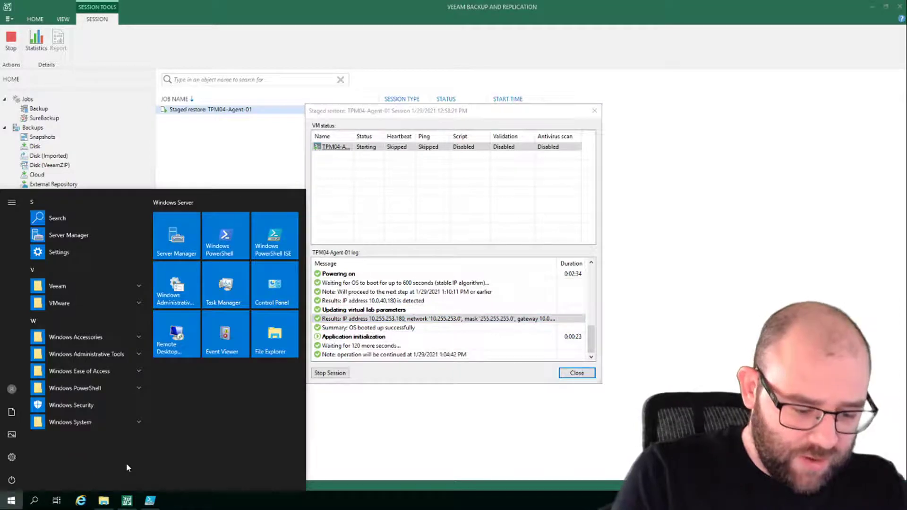
type("cmd")
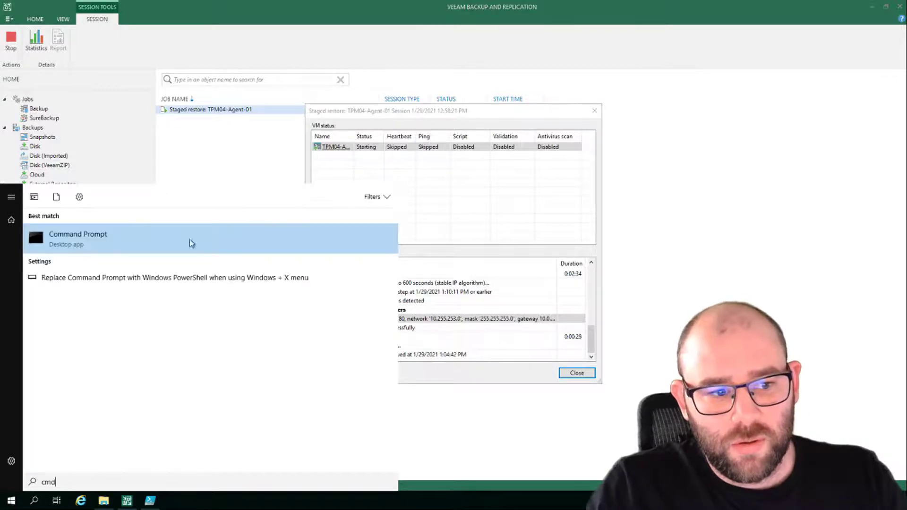
left_click(119, 237)
left_click_drag(251, 24, 768, 264)
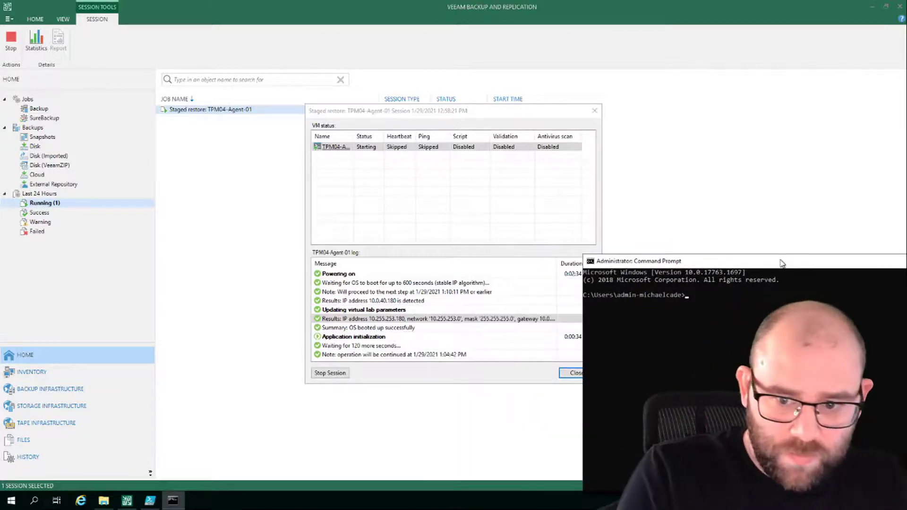
type("ping 10.255.253.180")
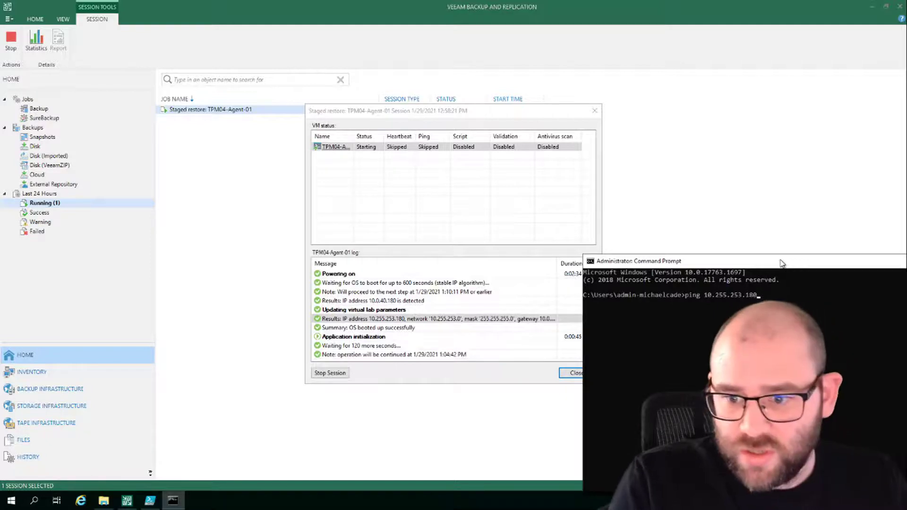
key("Return")
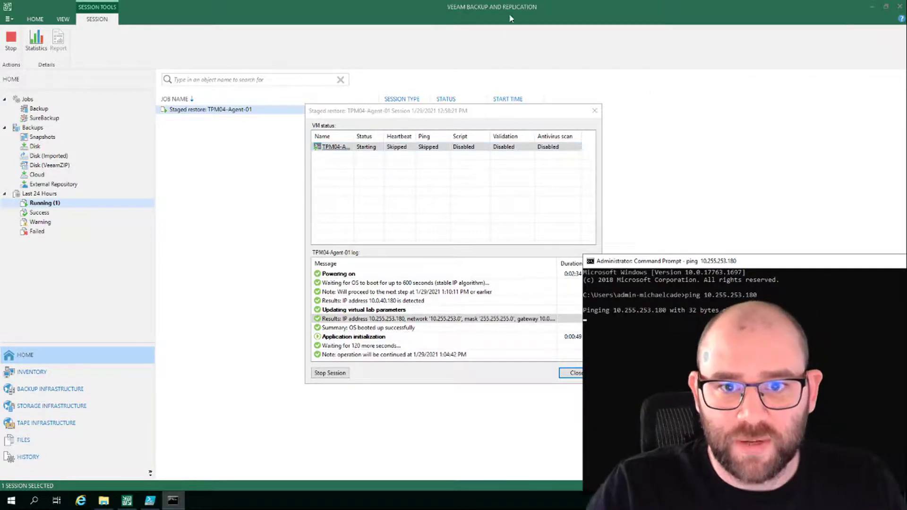
Step: Check the temporary TPM04-Agent-01 VM in the vSphere Client, and close the staged restore session window back in Veeam
mouse_move(516, 1)
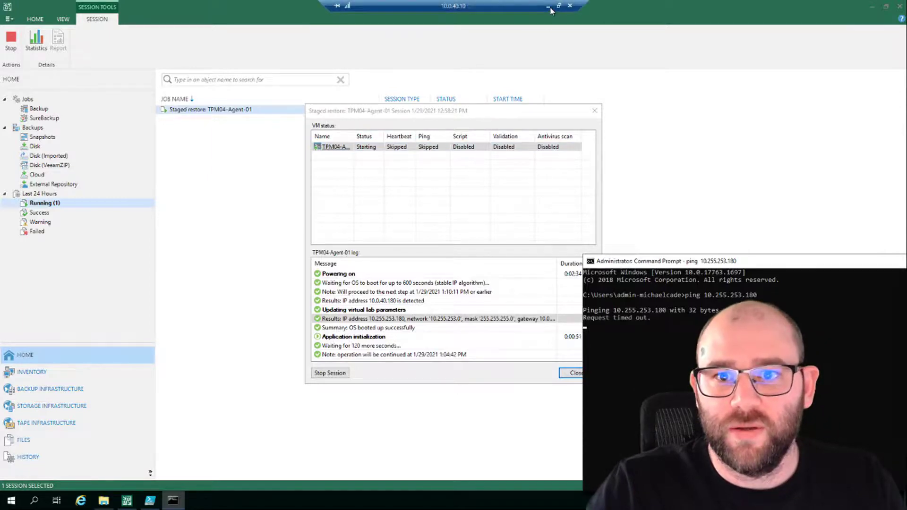
left_click(549, 7)
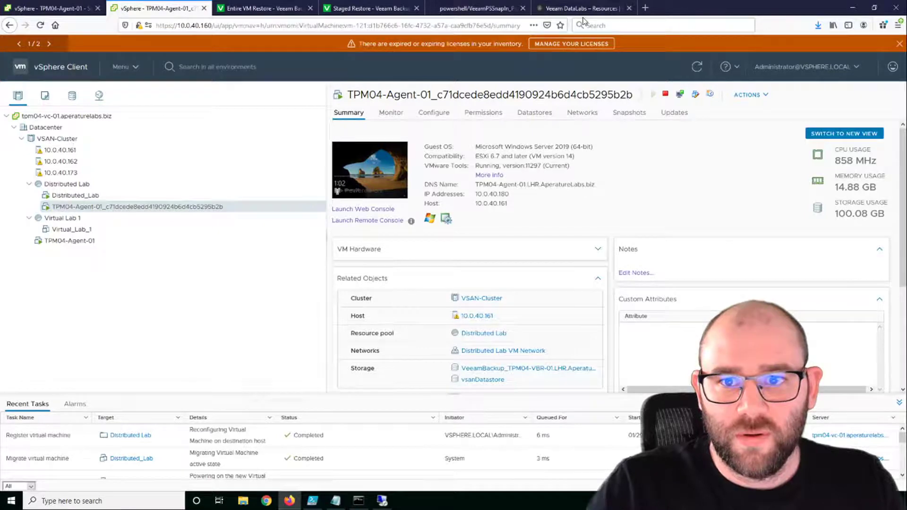
left_click(381, 501)
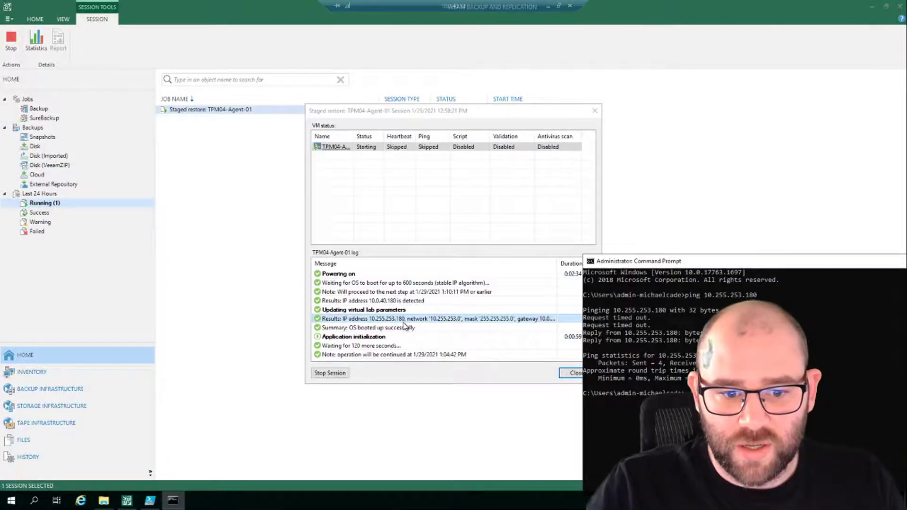
left_click(594, 111)
left_click(473, 255)
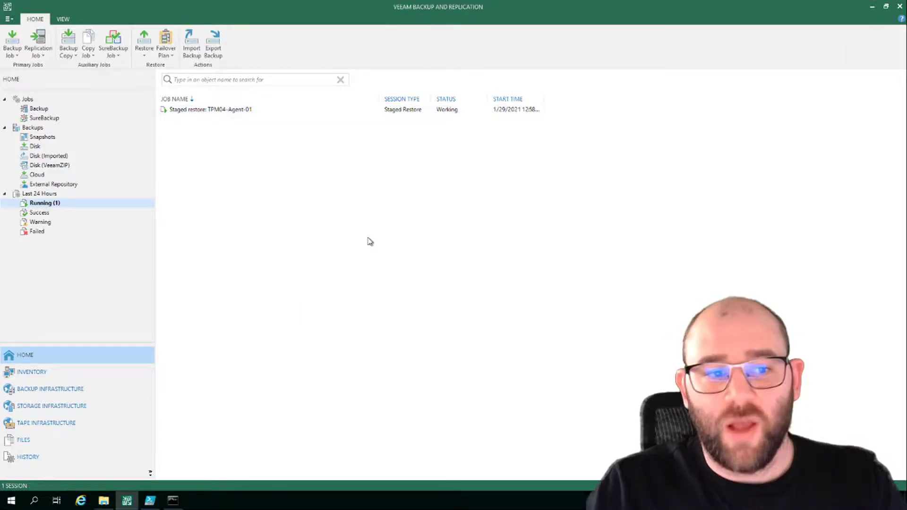
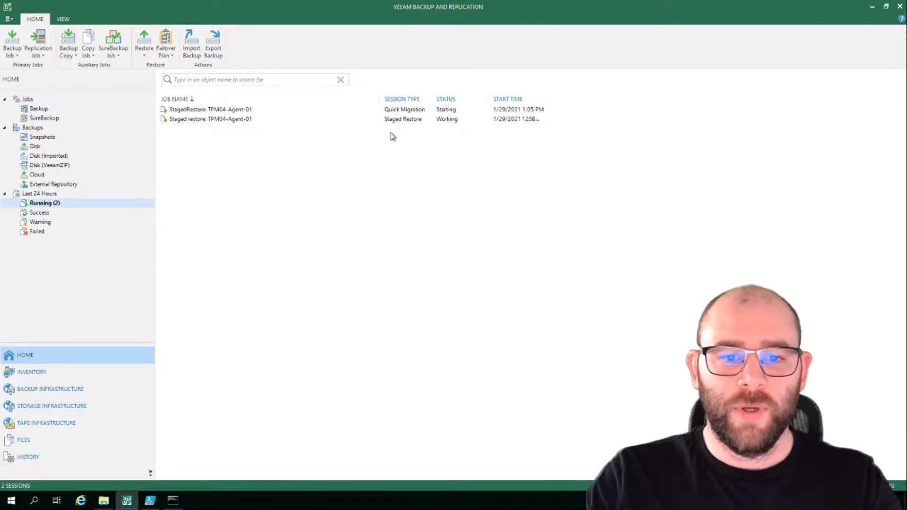
Step: View the progress details of the running Quick Migration session for TPM04-Agent-01 and close them
double_click(400, 110)
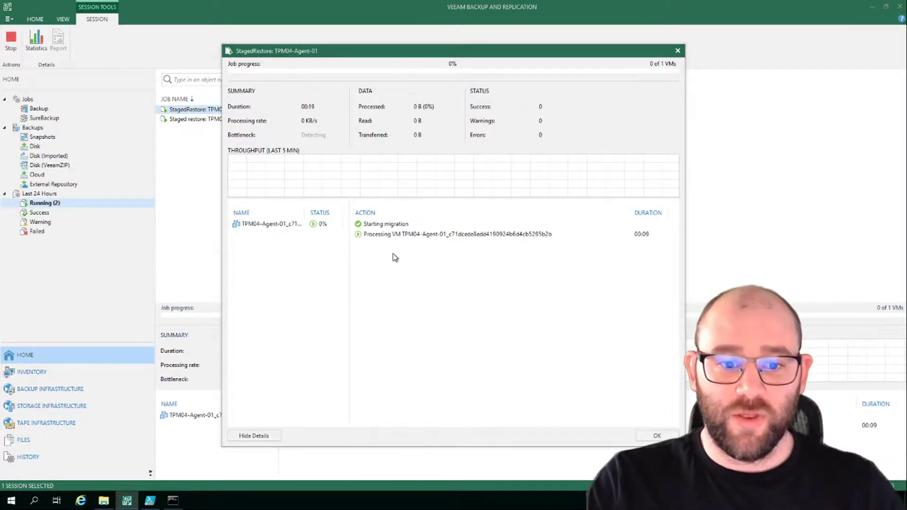
left_click(677, 51)
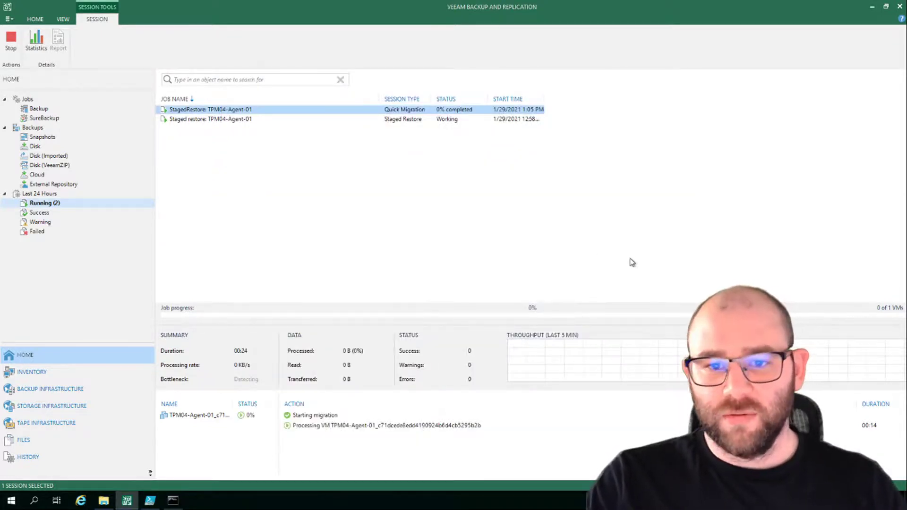